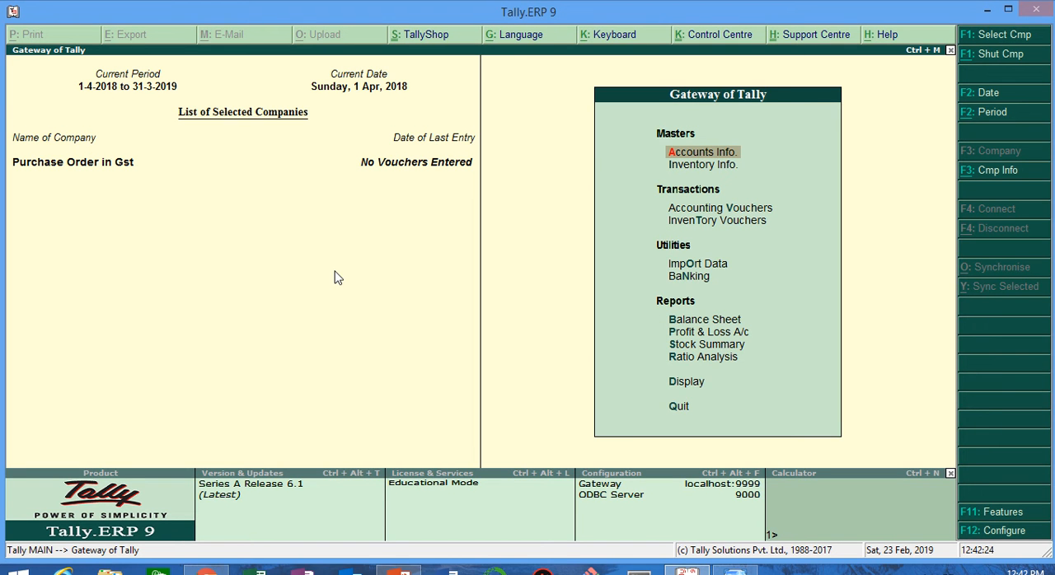
# Step: Read the handwritten purchase order exercise in Windows Photo Viewer and return to Tally.ERP 9
pyautogui.hotkey('alt', 'Tab')
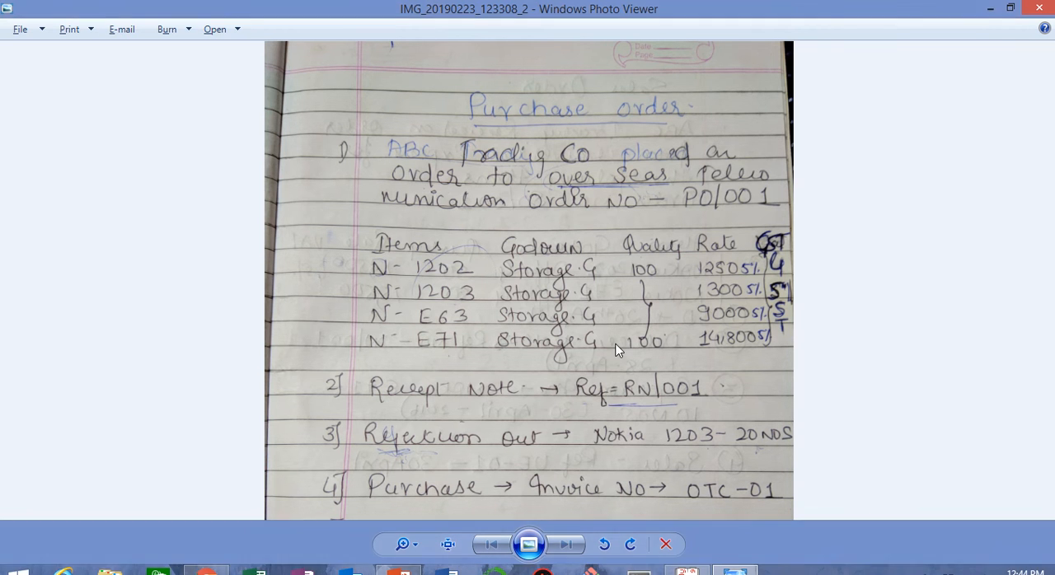
pyautogui.hotkey('alt', 'Tab')
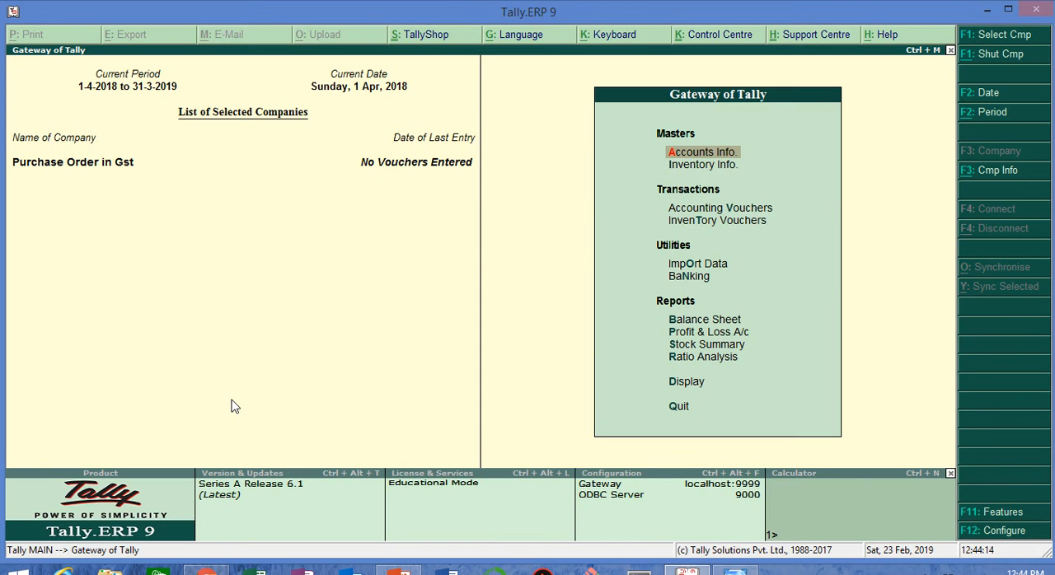
# Step: Enable Goods and Services Tax in the company's statutory features and open its GST details
pyautogui.press('F11')
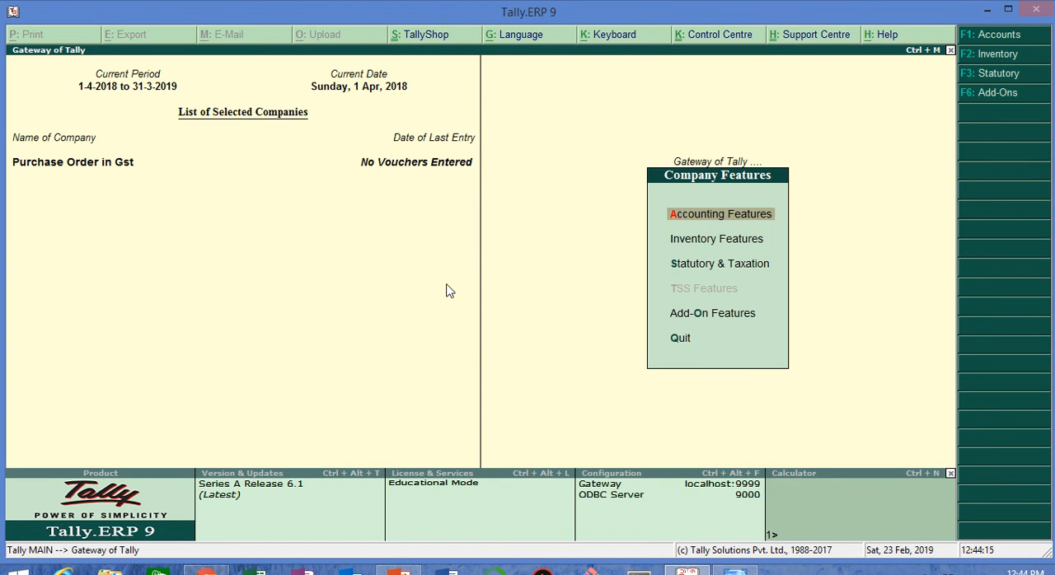
pyautogui.press('F3')
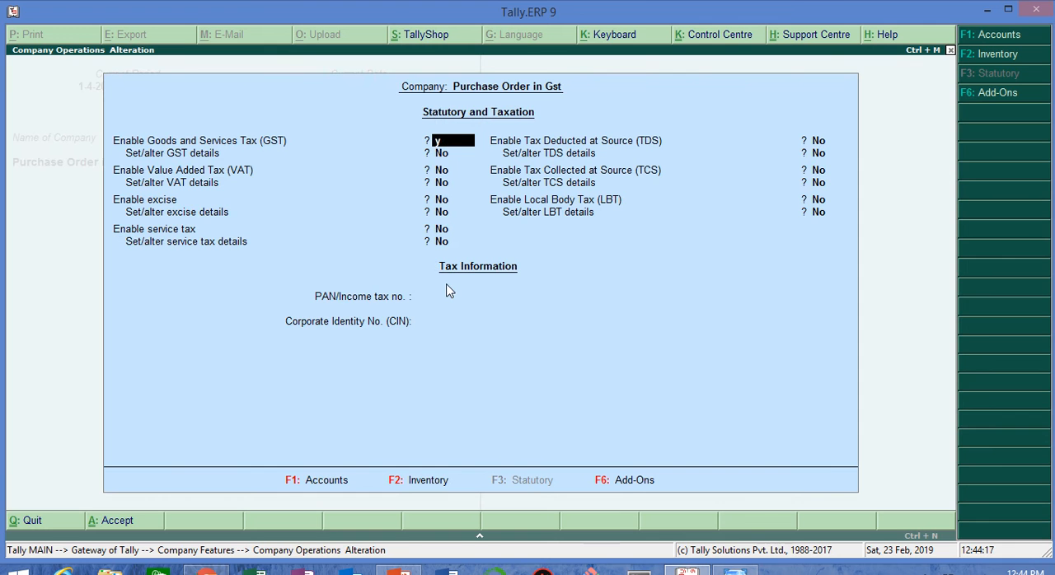
pyautogui.press('y')
pyautogui.press('y')
pyautogui.press('Return')
pyautogui.press('Return')
# Step: Enter the company's GSTIN in the GST details and save the statutory and taxation settings
pyautogui.write('27')
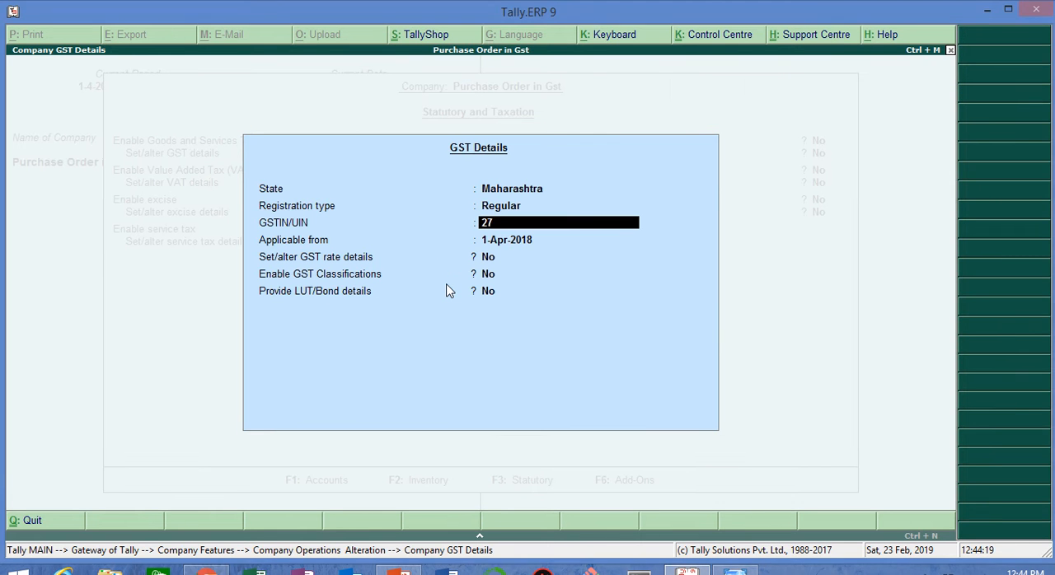
pyautogui.write('ABCAD1234A1ZU')
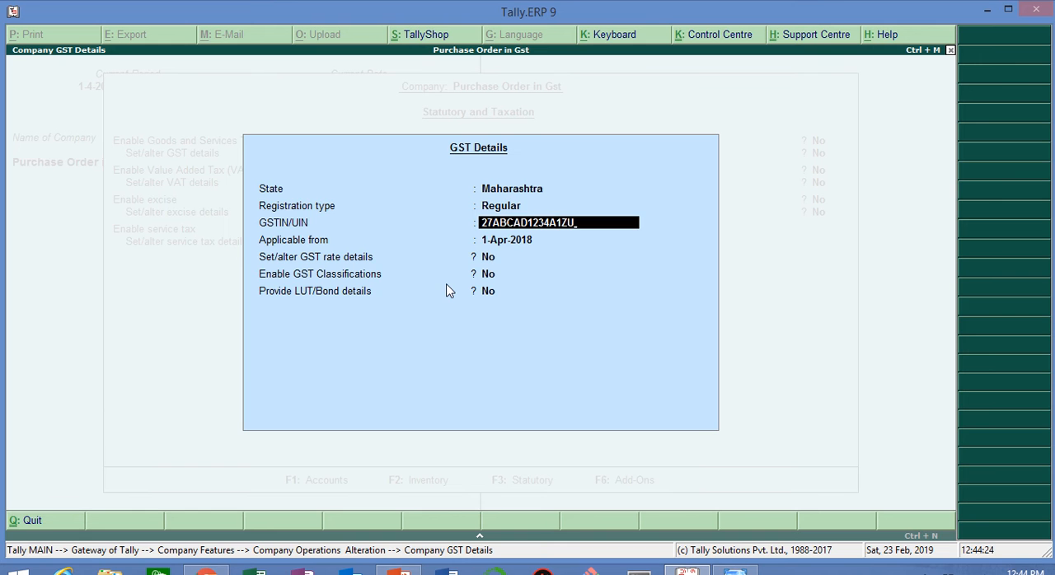
pyautogui.press('Return')
pyautogui.press('Return')
pyautogui.press('Return')
pyautogui.hotkey('ctrl', 'a')
pyautogui.hotkey('ctrl', 'a')
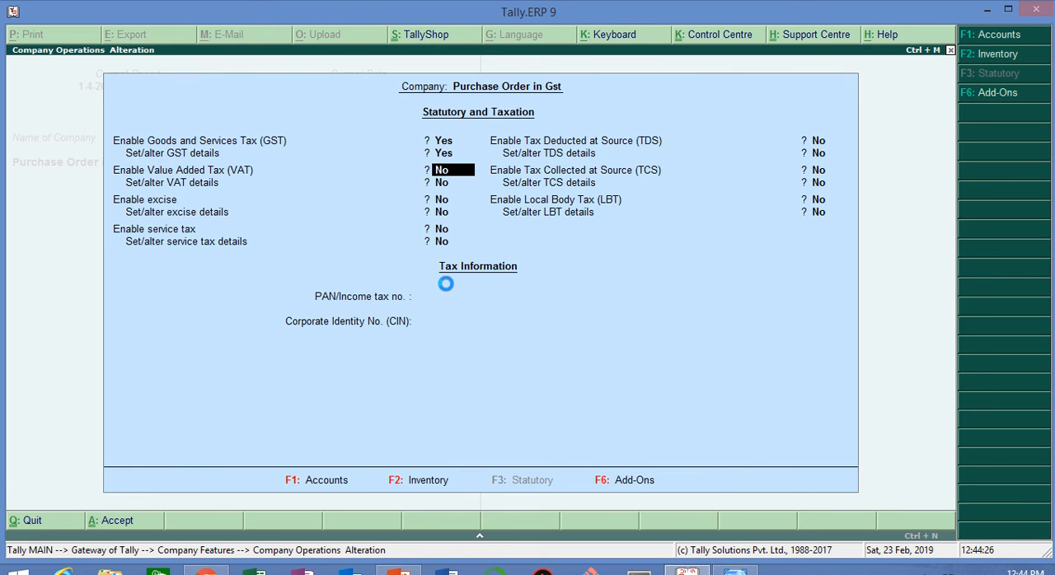
pyautogui.press('Escape')
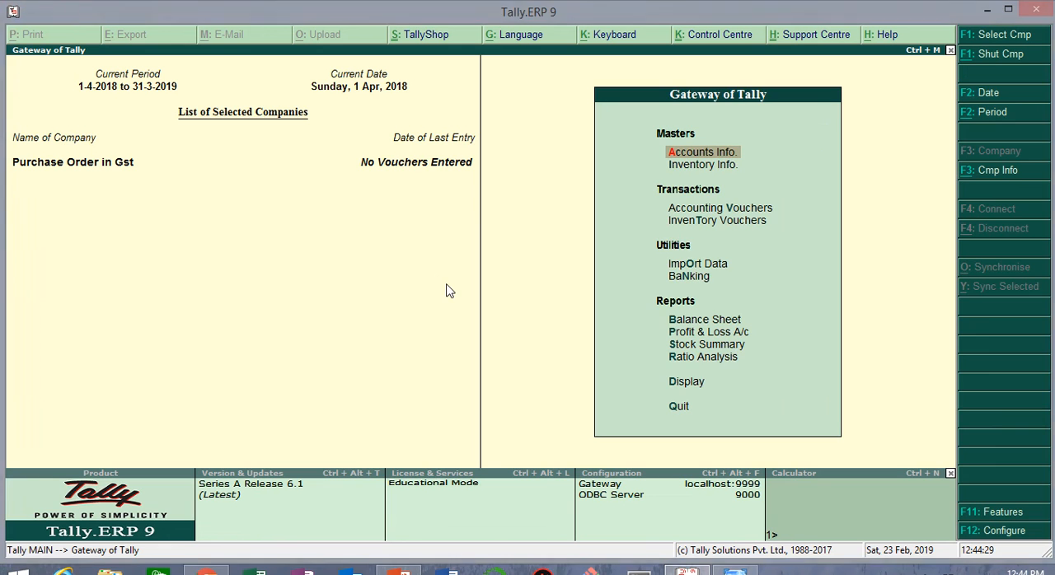
# Step: Enable purchase order processing and sales order processing in the company's inventory features
pyautogui.press('F11')
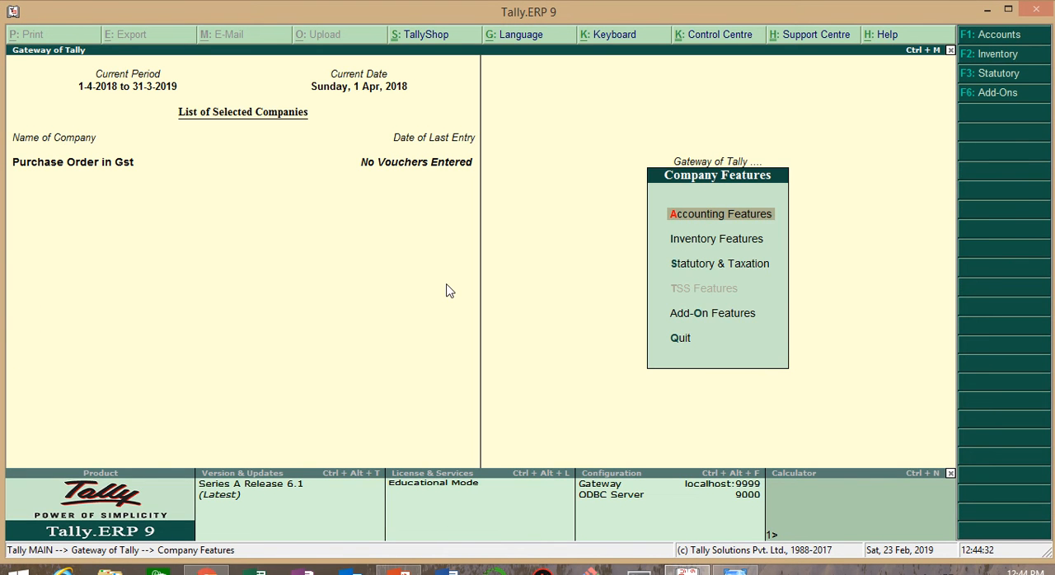
pyautogui.press('F2')
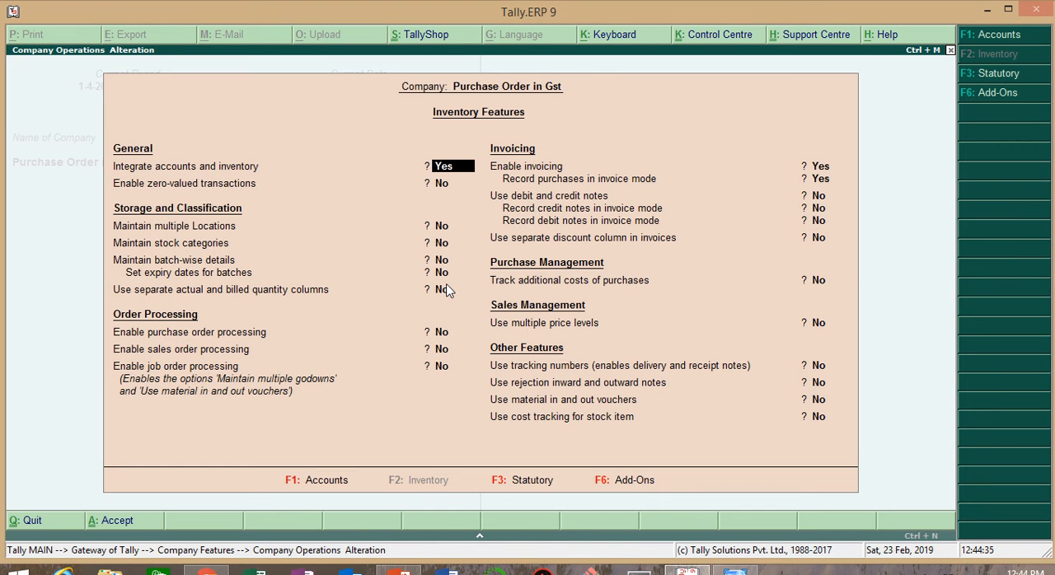
pyautogui.press('Return')
pyautogui.press('Return')
pyautogui.press('Return')
pyautogui.press('Return')
pyautogui.press('Return')
pyautogui.press('Return')
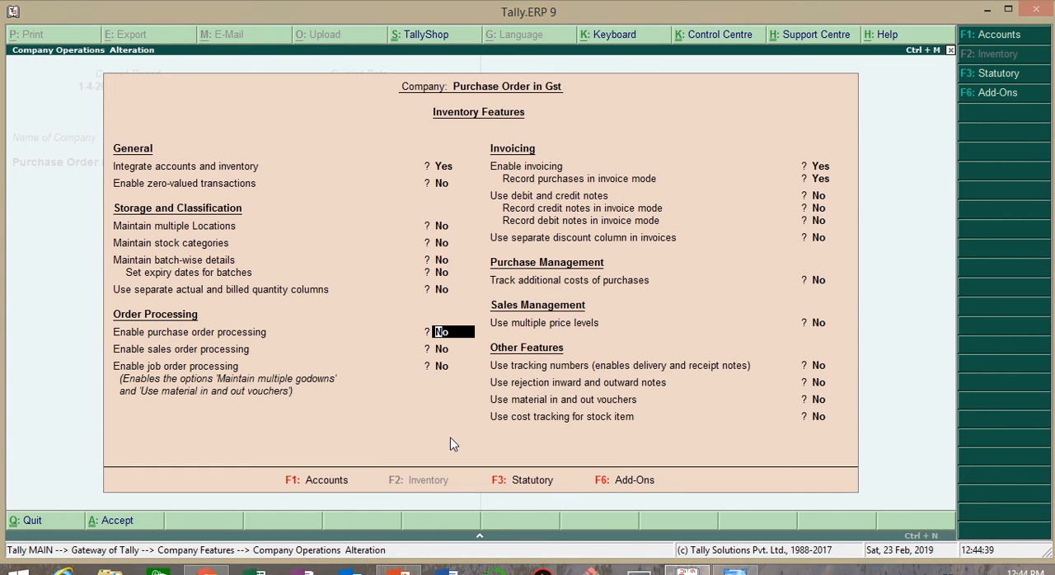
pyautogui.write('yes')
pyautogui.press('Return')
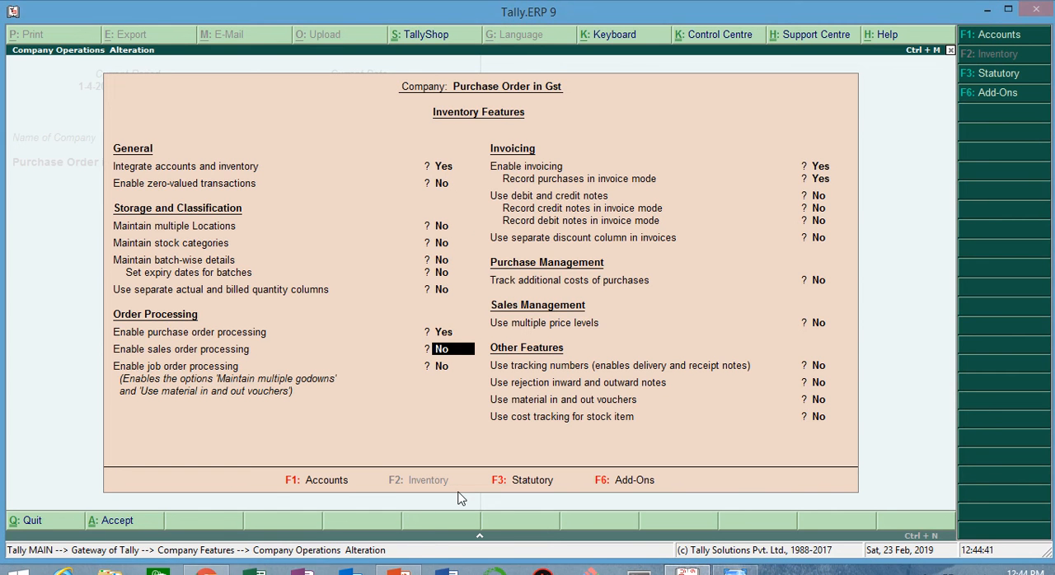
pyautogui.write('yes')
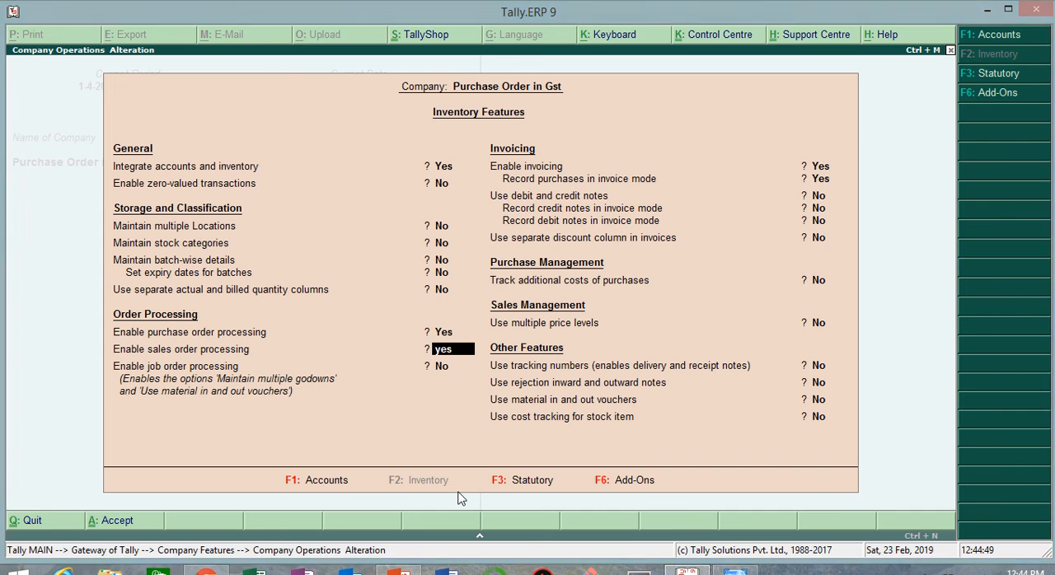
pyautogui.press('Return')
pyautogui.press('Return')
pyautogui.press('Return')
pyautogui.press('Return')
pyautogui.press('Return')
pyautogui.press('Return')
pyautogui.press('Return')
pyautogui.press('Return')
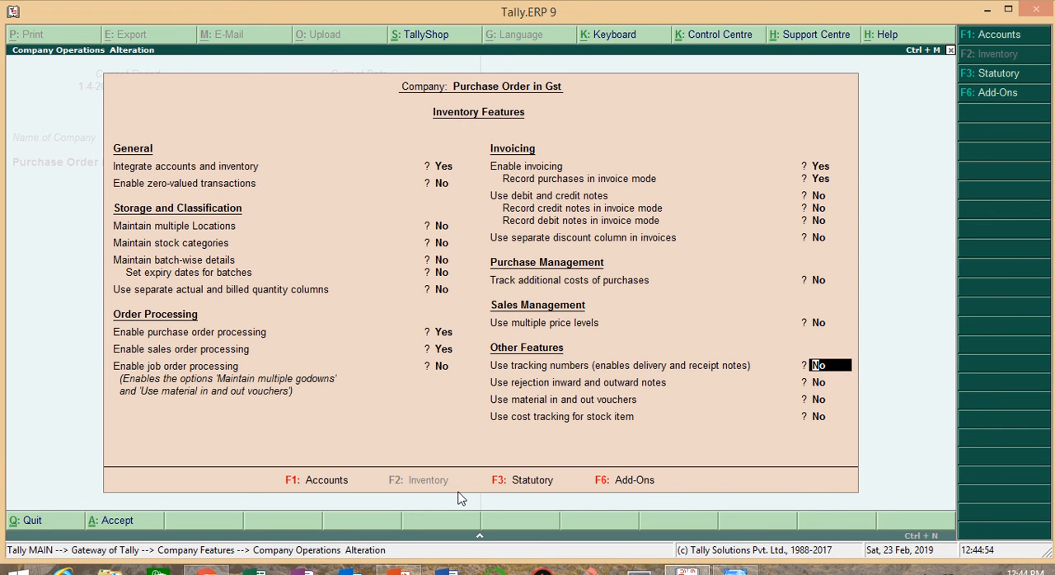
# Step: Enable tracking numbers and rejection inward and outward notes, save the inventory features and return to the Gateway of Tally
pyautogui.write('yes')
pyautogui.press('Return')
pyautogui.write('yes')
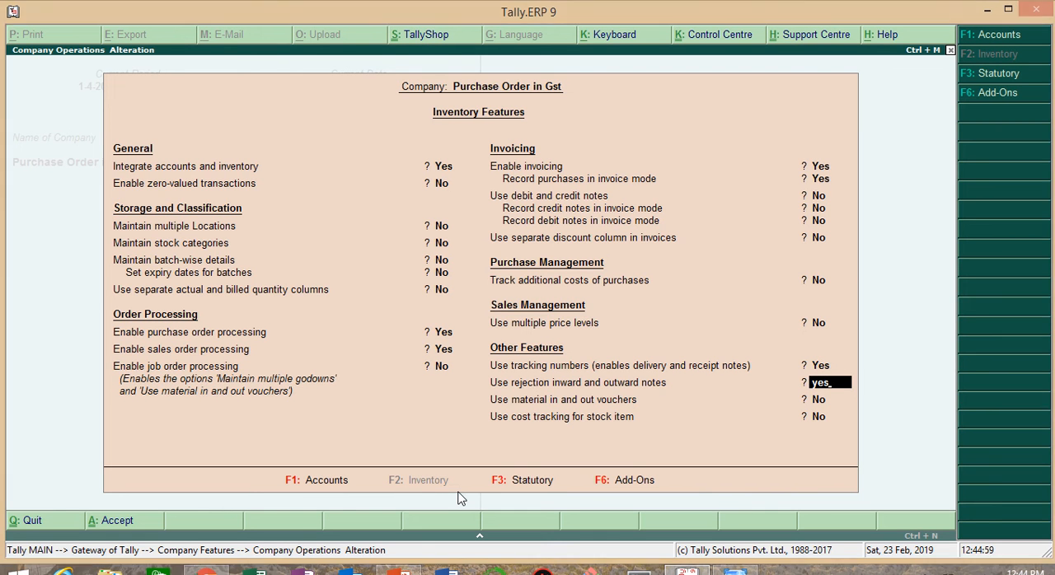
pyautogui.press('Return')
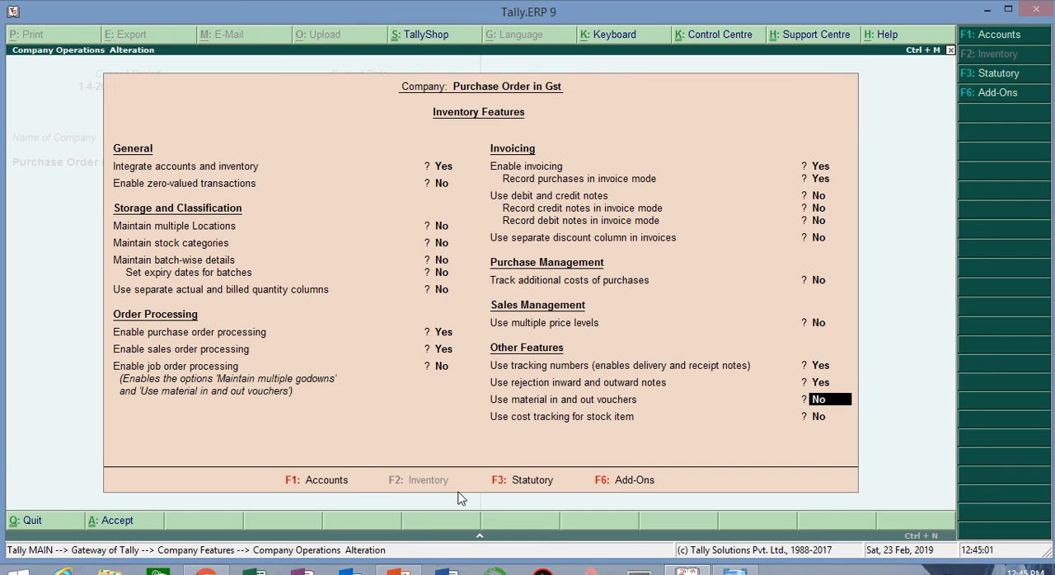
pyautogui.press('Return')
pyautogui.press('Return')
pyautogui.press('Return')
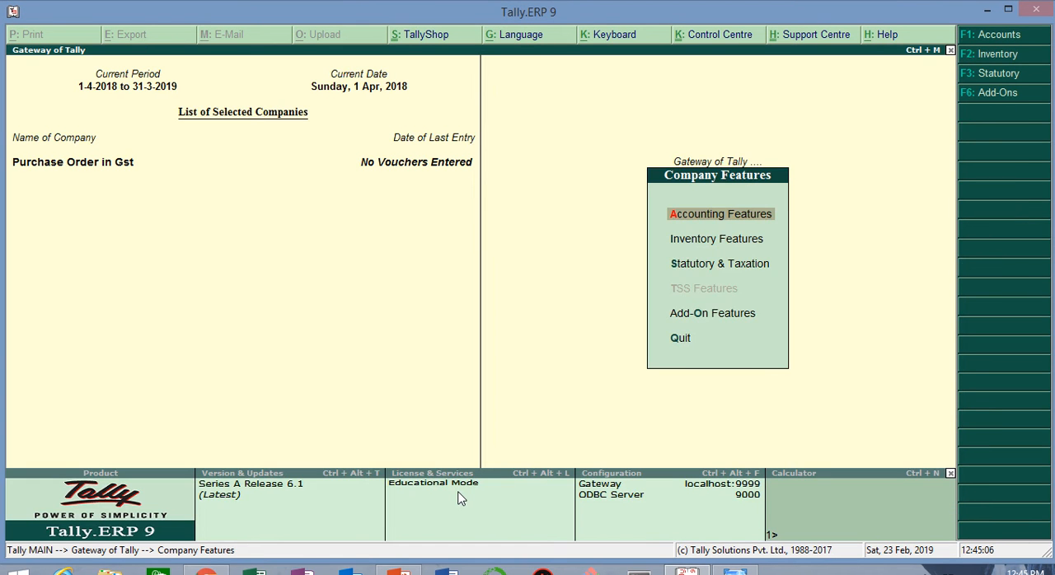
pyautogui.press('Escape')
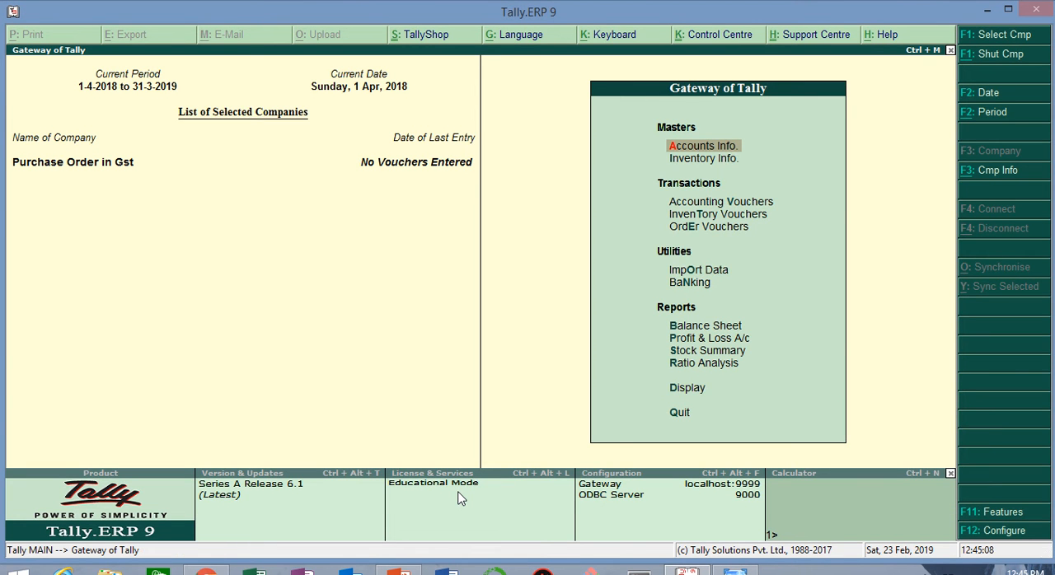
# Step: Create a simple unit of measure with the symbol pieces and the unit quantity code PCS-PIECES
pyautogui.press('i')
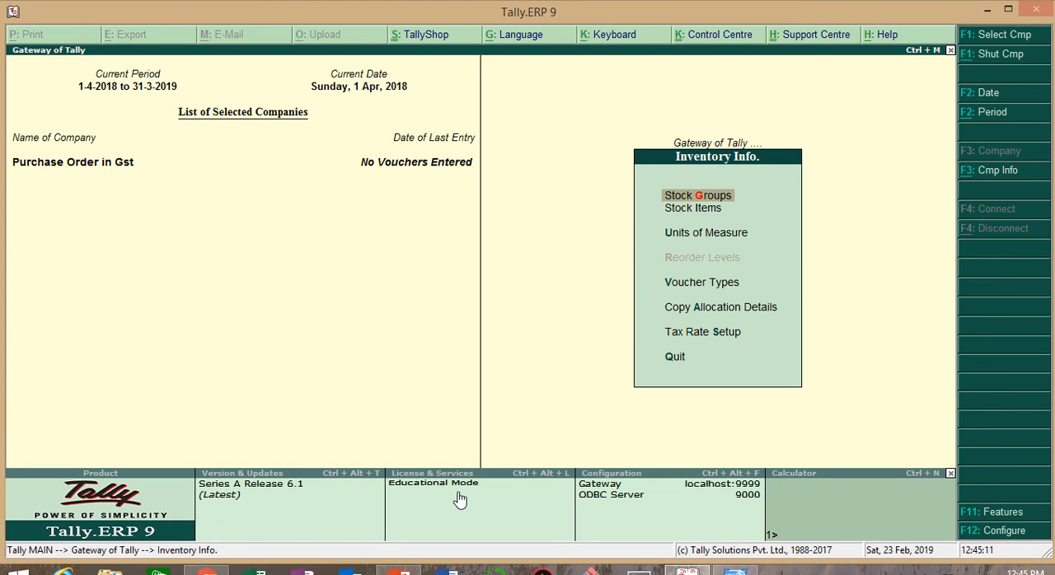
pyautogui.press('Down')
pyautogui.press('Down')
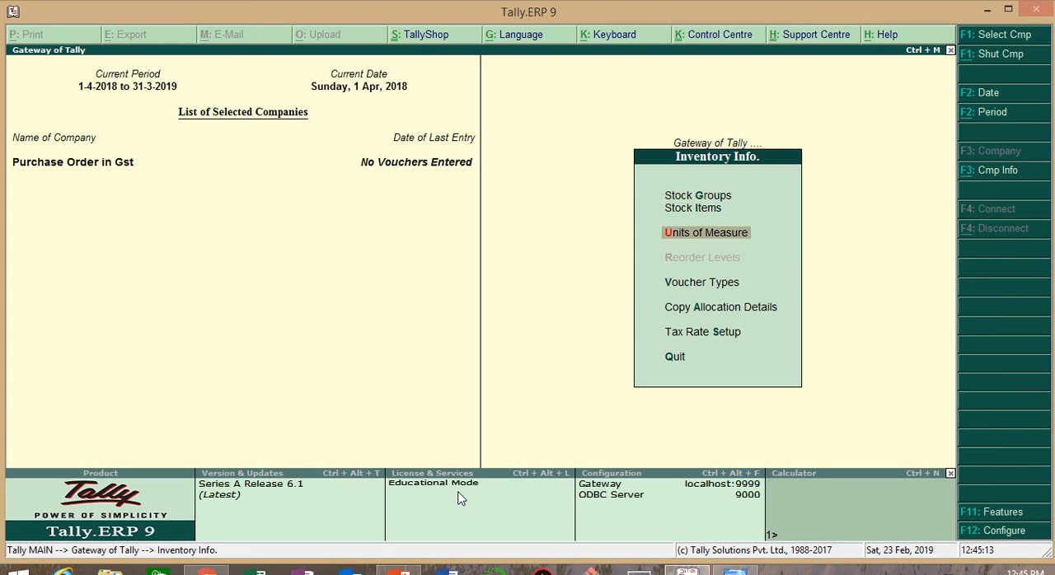
pyautogui.press('Return')
pyautogui.press('Return')
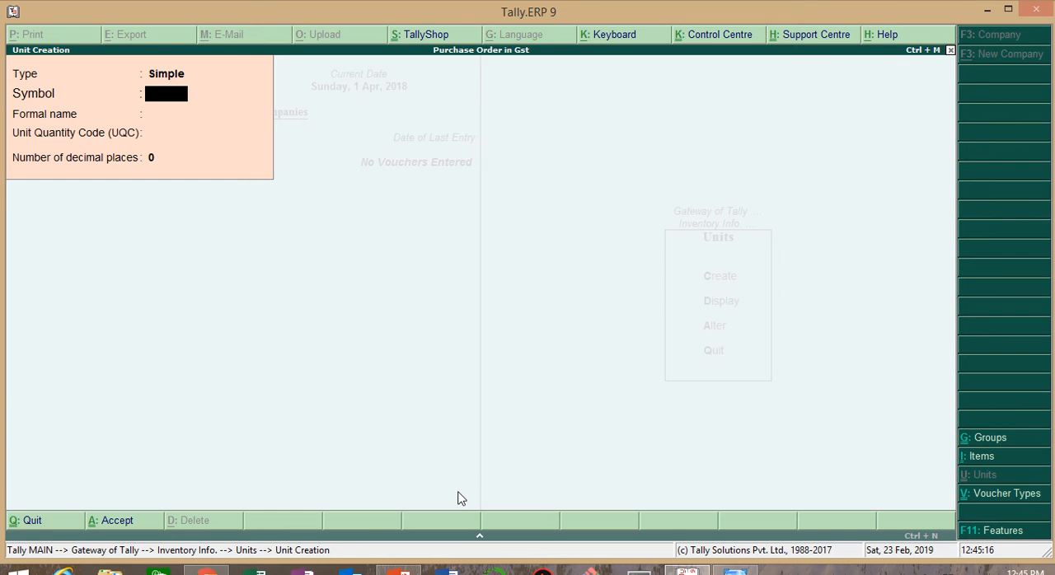
pyautogui.write('pieces')
pyautogui.press('Return')
pyautogui.press('Return')
pyautogui.write('piec')
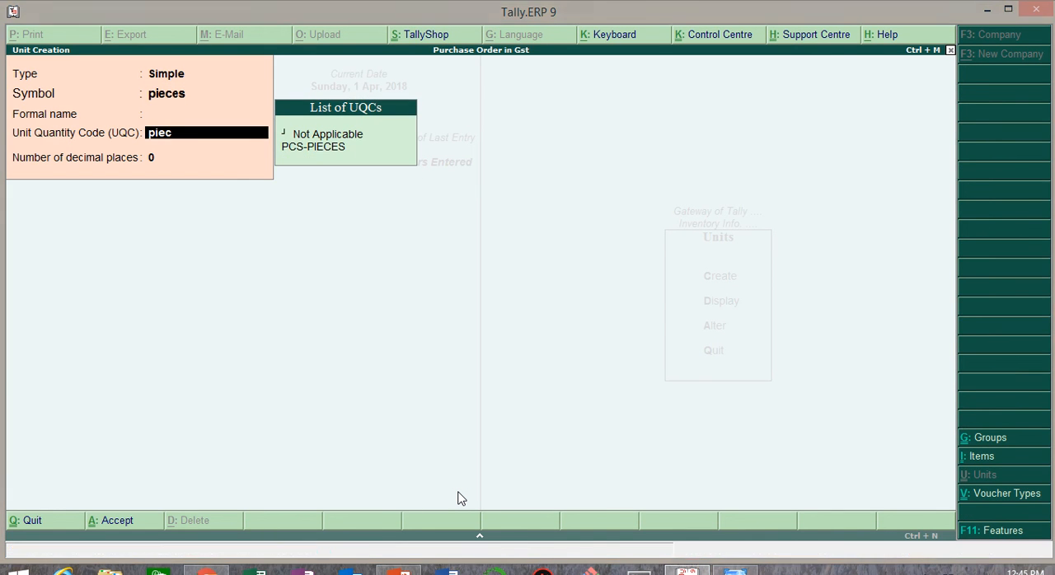
pyautogui.press('Return')
pyautogui.press('Return')
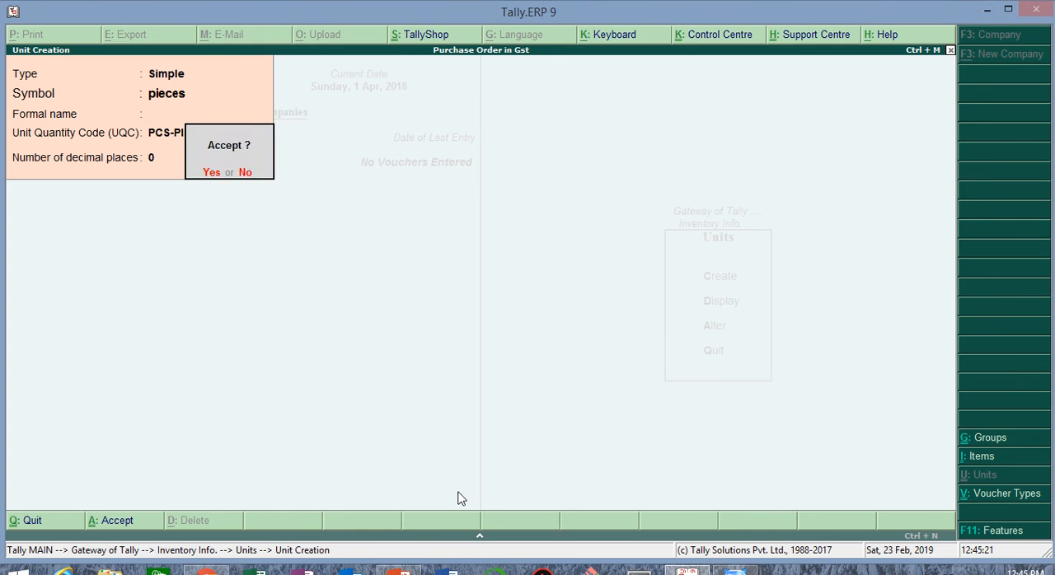
pyautogui.press('Return')
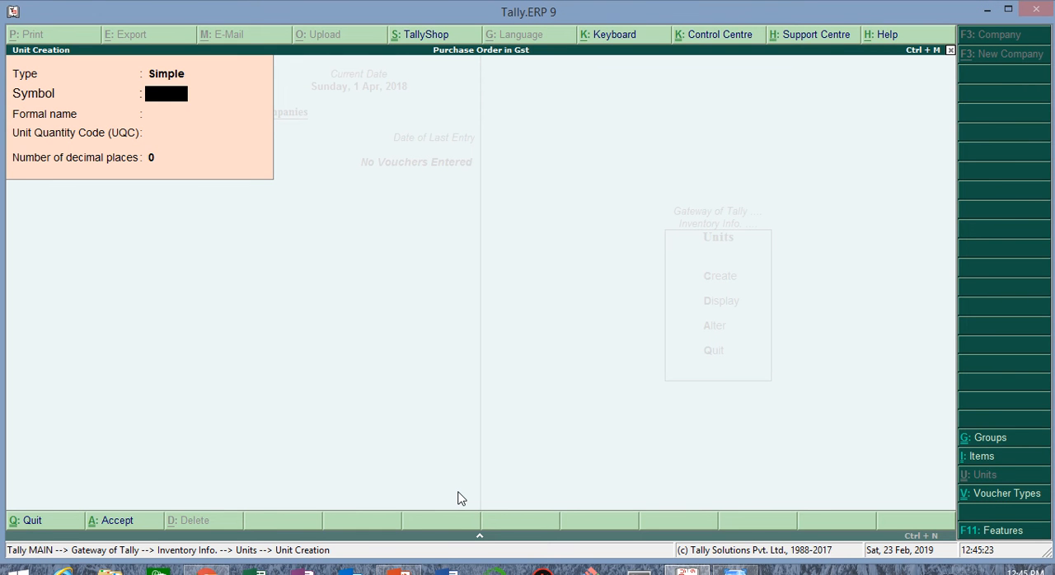
pyautogui.press('Escape')
pyautogui.press('y')
pyautogui.press('Escape')
# Step: Start a new single stock item named N-1202 under Primary with pieces as its unit
pyautogui.press('Up')
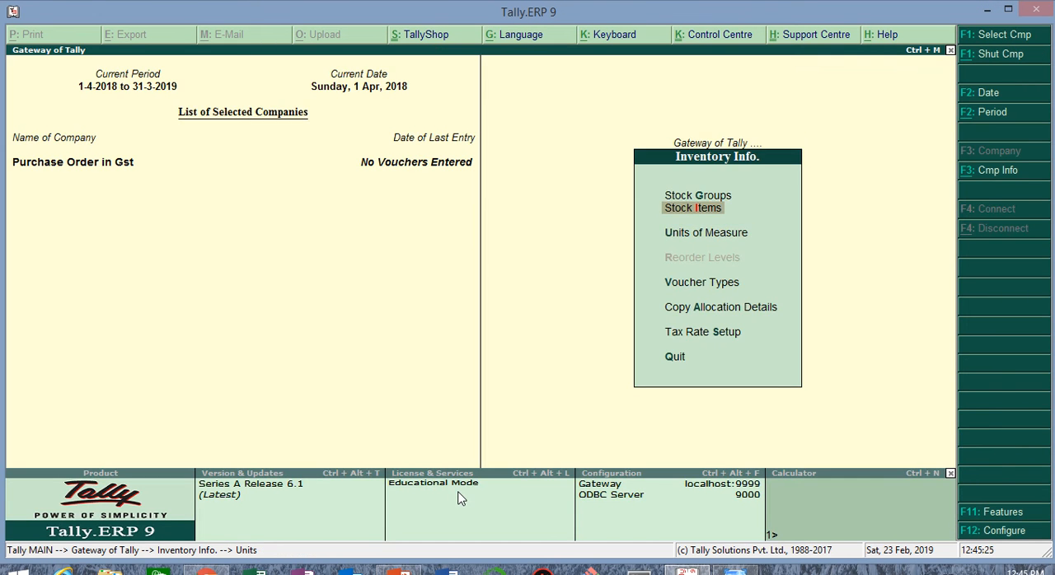
pyautogui.press('Return')
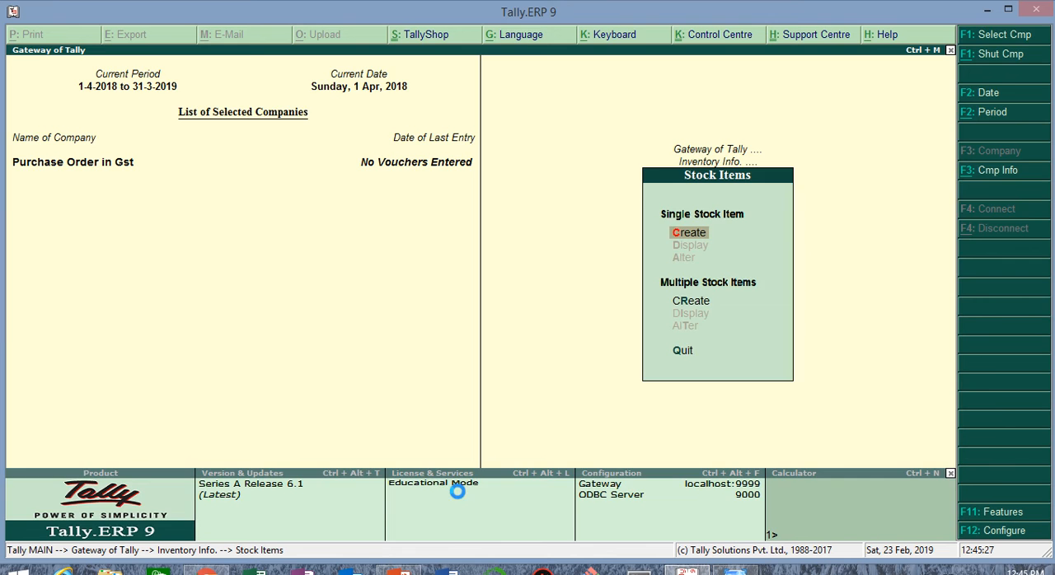
pyautogui.press('Return')
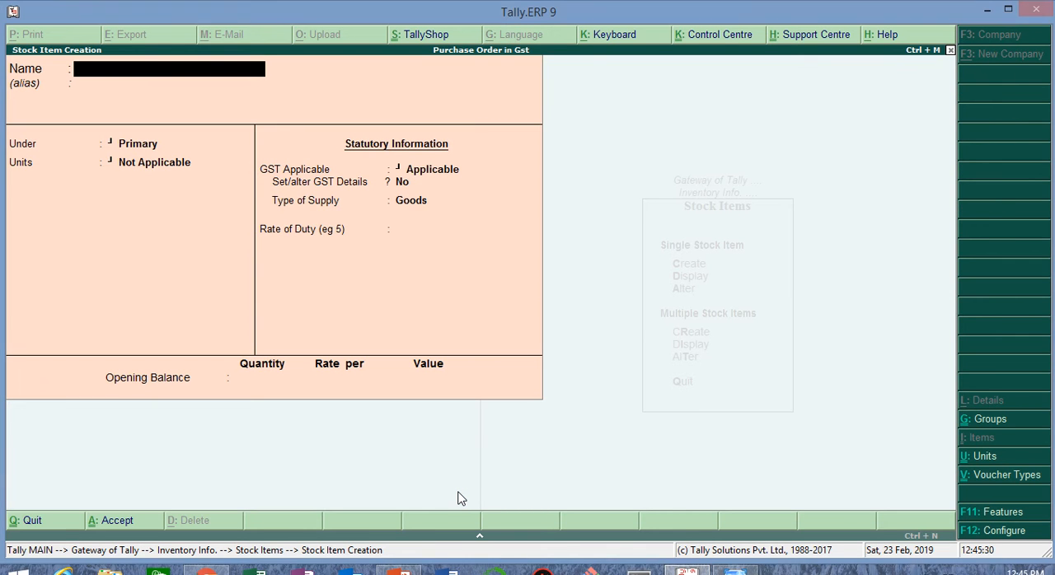
pyautogui.write('N-')
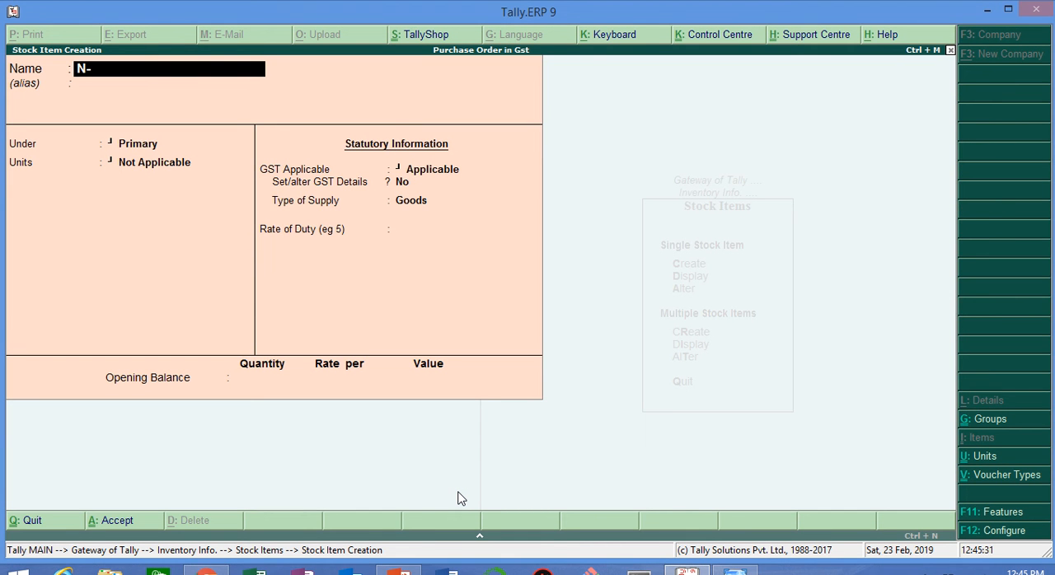
pyautogui.write('1202')
pyautogui.press('Return')
pyautogui.press('Return')
pyautogui.press('Return')
pyautogui.press('Down')
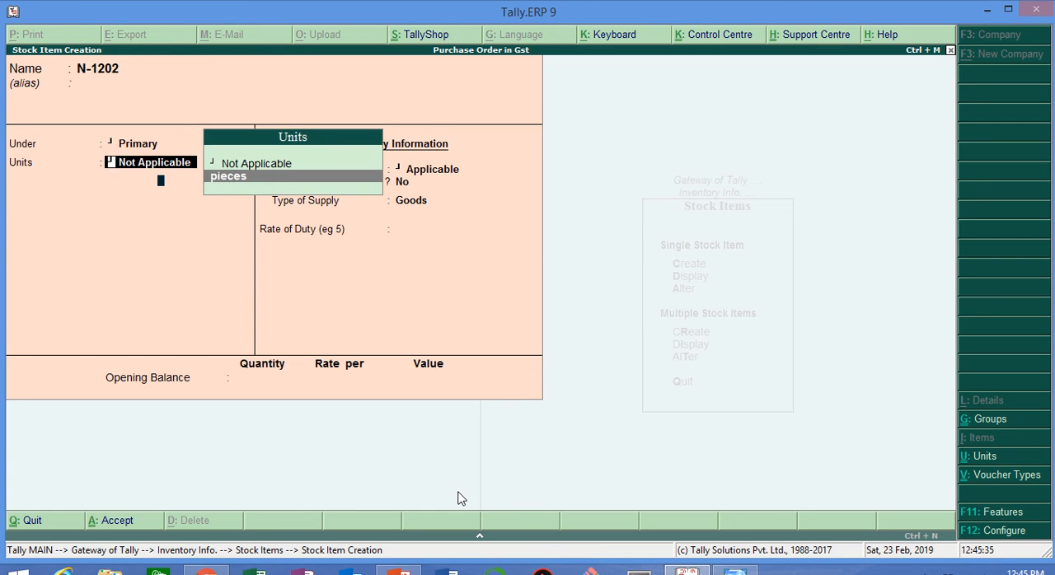
pyautogui.press('Return')
# Step: Open the GST details of stock item N-1202 and configure them to allow HSN/SAC details and show all GST tax types
pyautogui.press('Return')
pyautogui.press('Return')
pyautogui.write('yes')
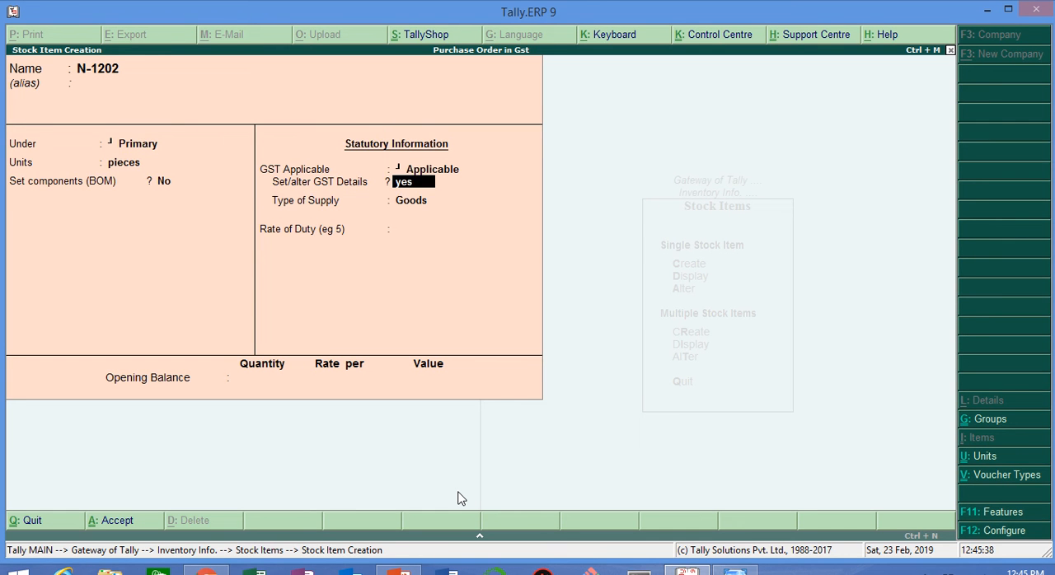
pyautogui.press('Return')
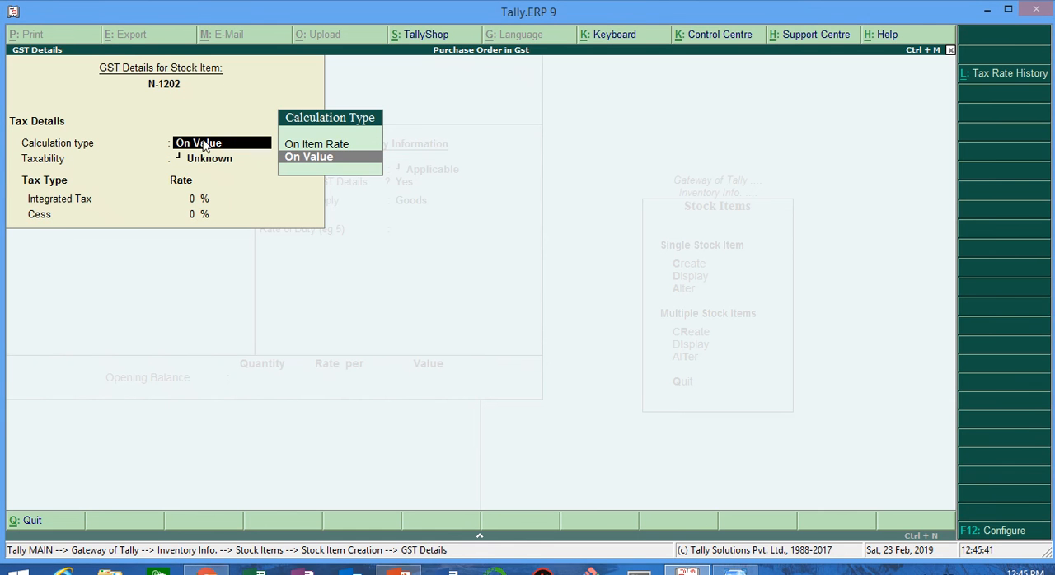
pyautogui.press('F12')
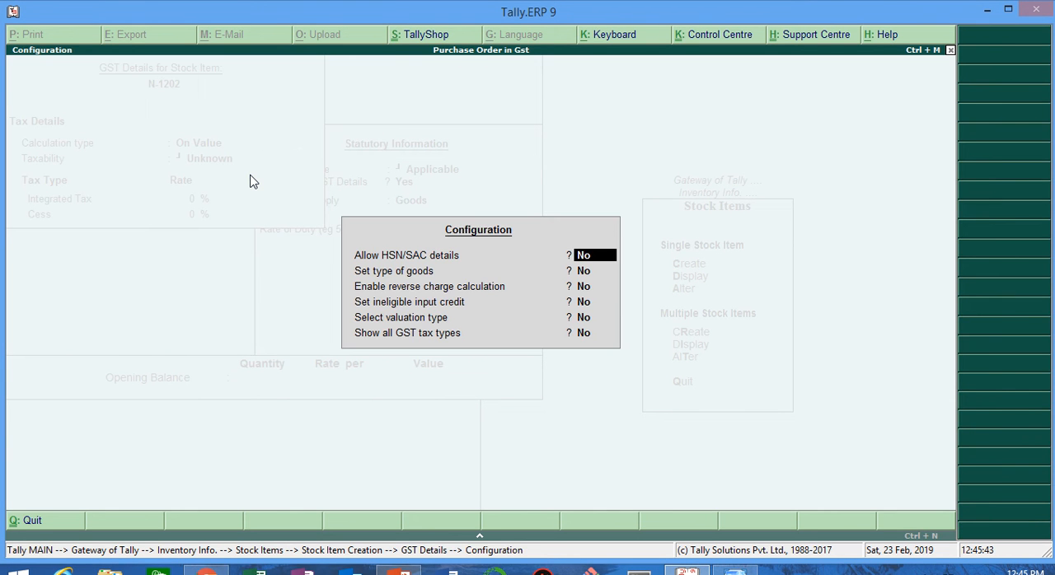
pyautogui.write('y')
pyautogui.press('Return')
pyautogui.press('Return')
pyautogui.press('Return')
pyautogui.press('Return')
pyautogui.press('Return')
pyautogui.write('y')
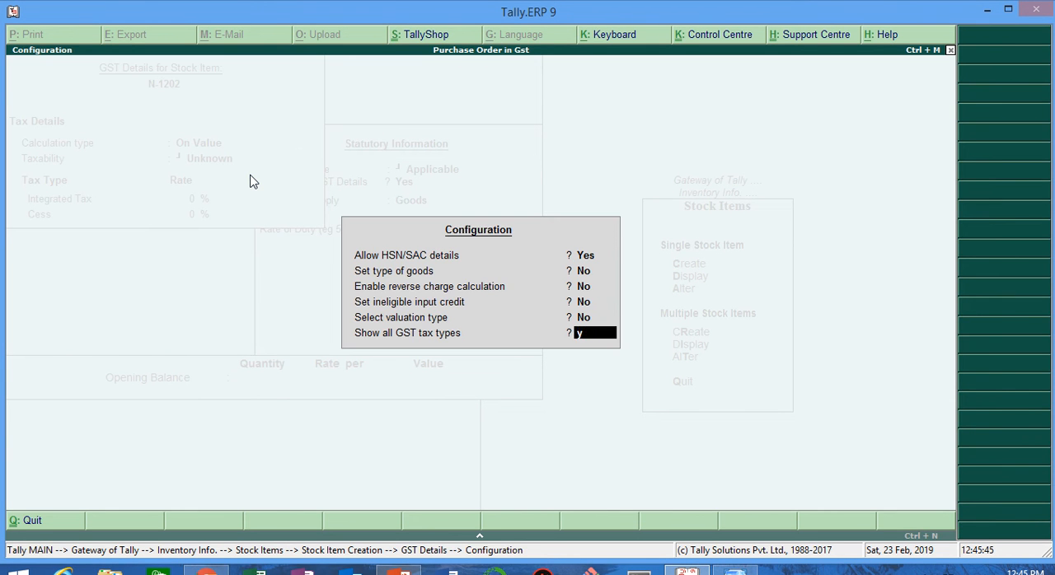
pyautogui.press('Return')
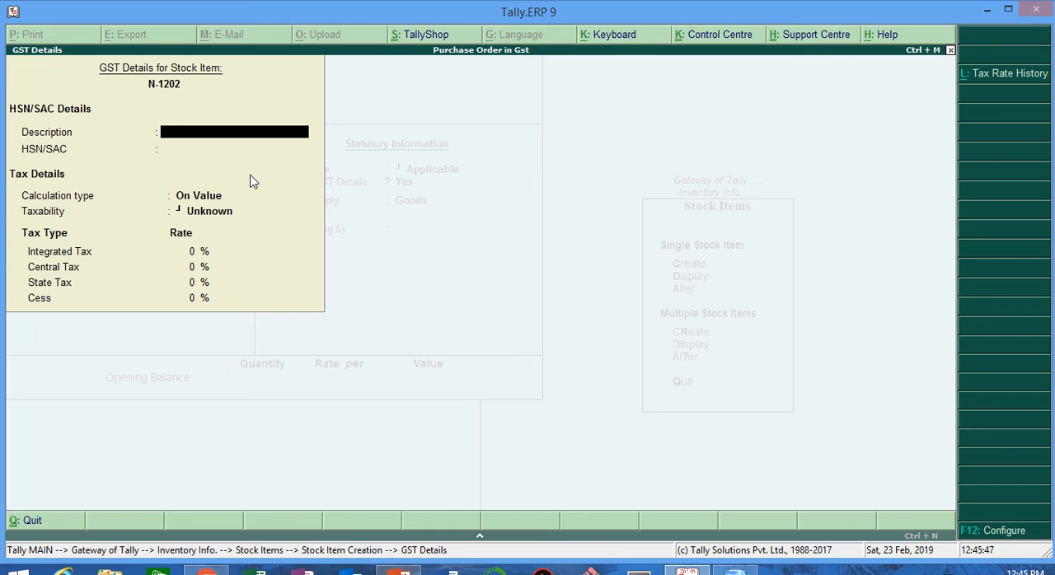
# Step: Enter N-1202 as the GST description and 1234567 as the HSN/SAC code, keeping the calculation type On Value
pyautogui.write('N-1202')
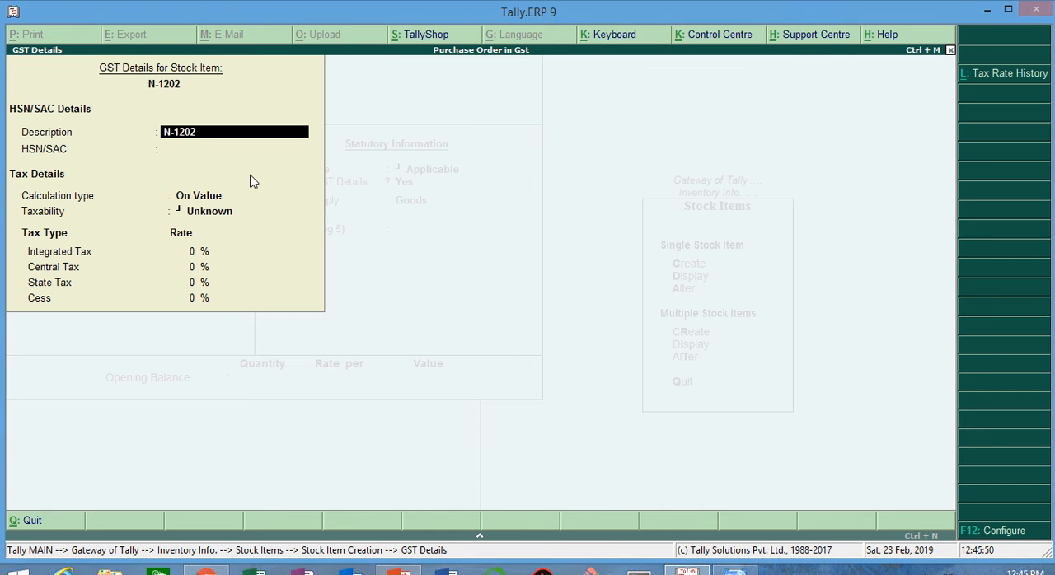
pyautogui.press('Return')
pyautogui.write('1234567')
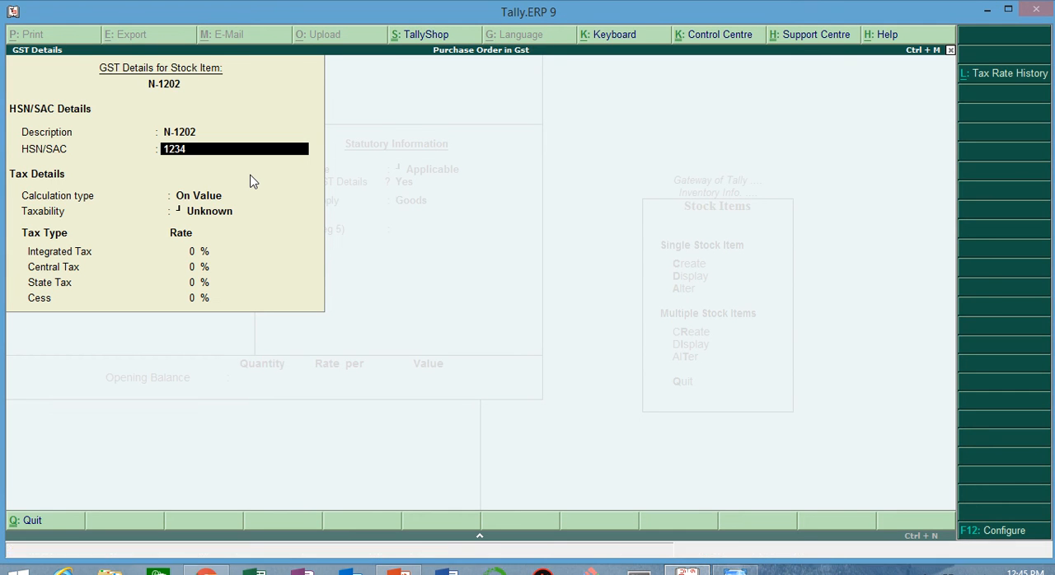
pyautogui.press('Return')
# Step: Make N-1202 taxable at 5% integrated tax and save the stock item with Goods as its type of supply
pyautogui.press('Return')
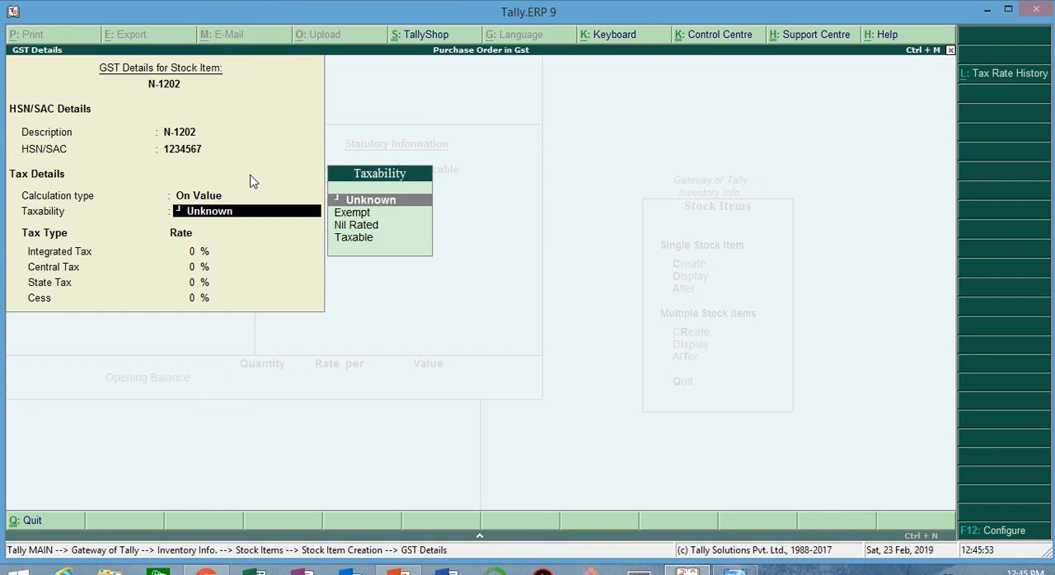
pyautogui.press('Down')
pyautogui.press('Down')
pyautogui.press('Down')
pyautogui.press('Return')
pyautogui.write('5')
pyautogui.press('Return')
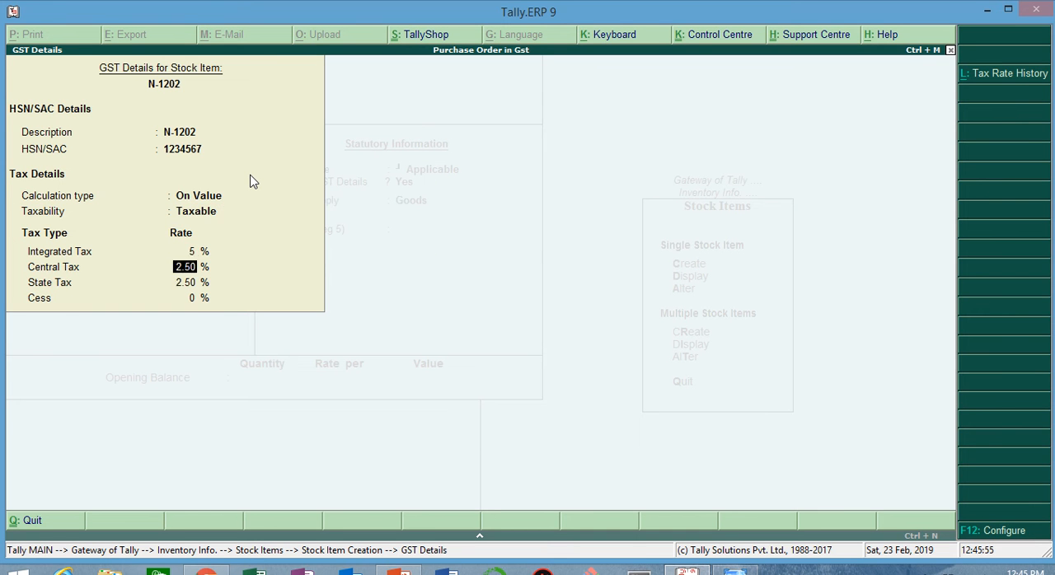
pyautogui.press('Return')
pyautogui.press('Return')
pyautogui.press('Return')
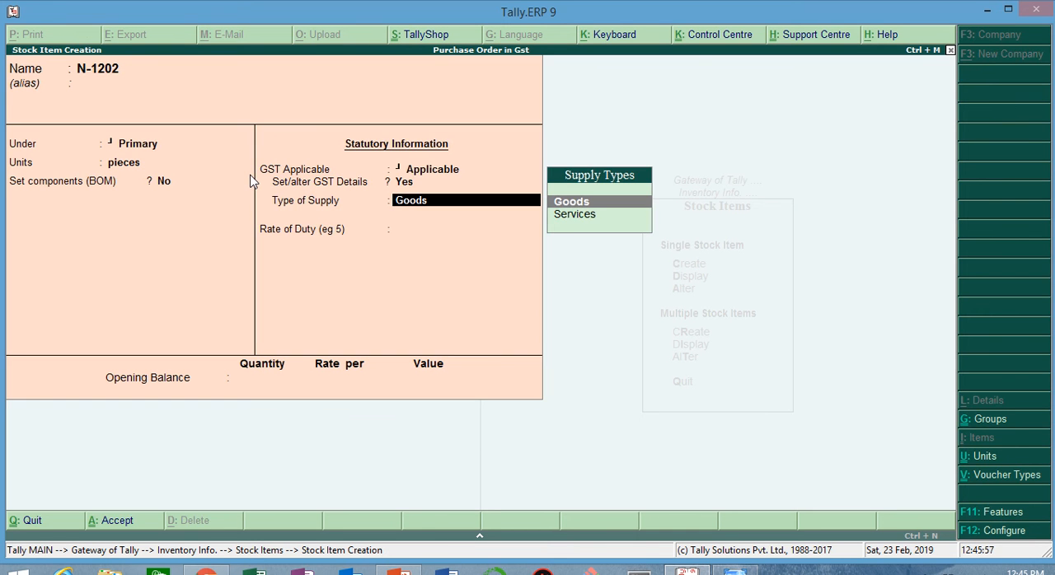
pyautogui.press('Return')
pyautogui.press('Return')
pyautogui.press('Return')
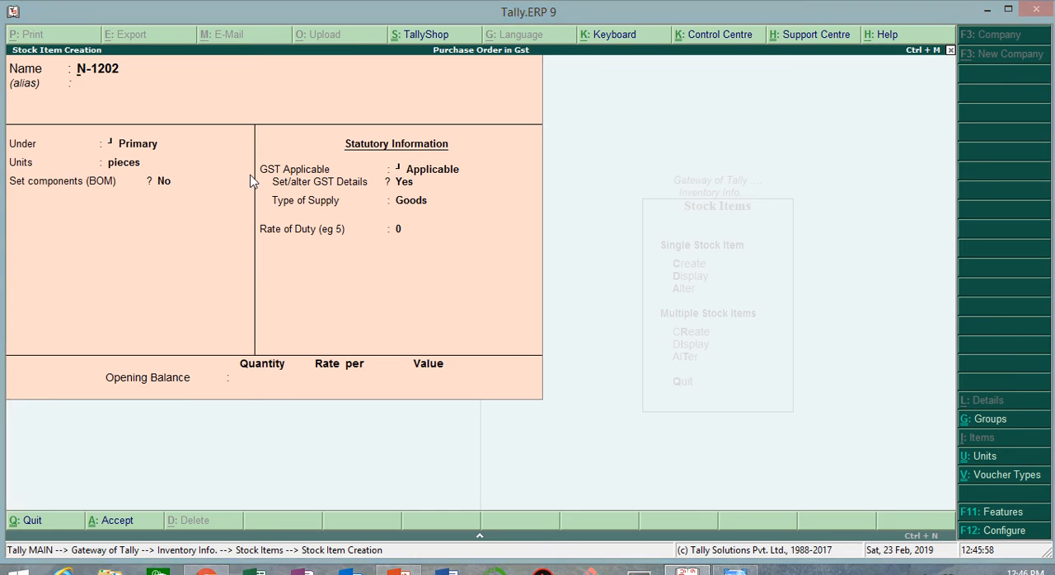
# Step: Start another stock item named N-1203 under Primary with pieces as its unit and GST applicable
pyautogui.write('N-')
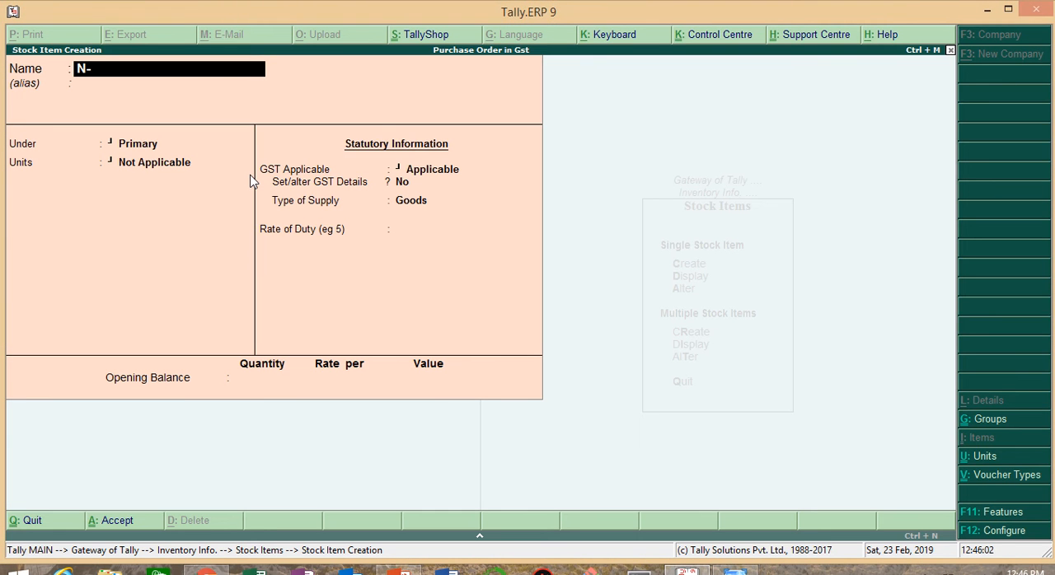
pyautogui.write('1203')
pyautogui.press('Return')
pyautogui.press('Return')
pyautogui.press('Return')
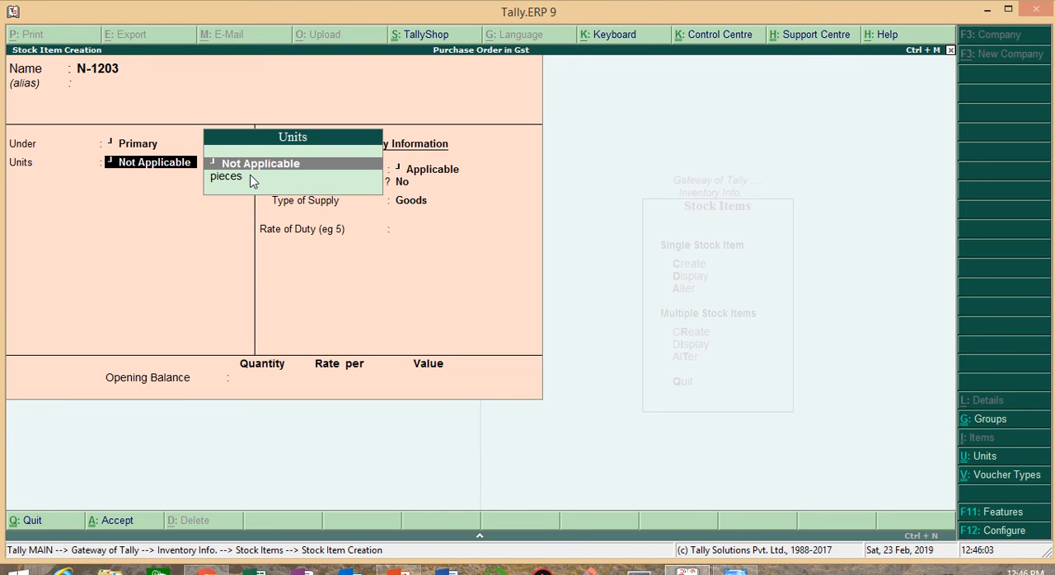
pyautogui.press('Down')
pyautogui.press('Return')
pyautogui.press('Return')
pyautogui.press('Return')
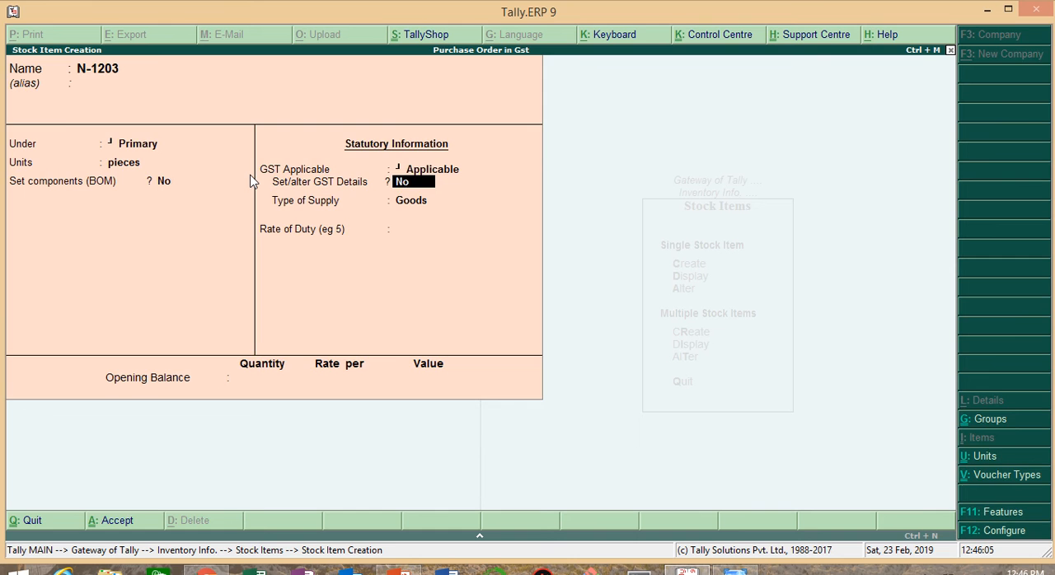
# Step: Open the GST details of N-1203 and enter the description N-1203 and HSN/SAC code 1234567, calculated On Value
pyautogui.write('y')
pyautogui.write('N')
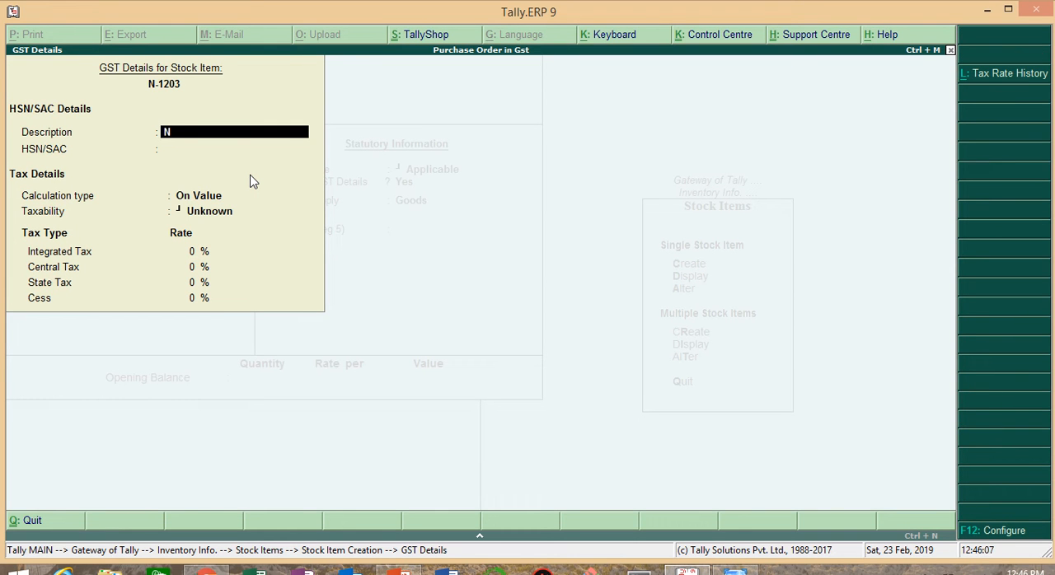
pyautogui.write('-1203')
pyautogui.press('Return')
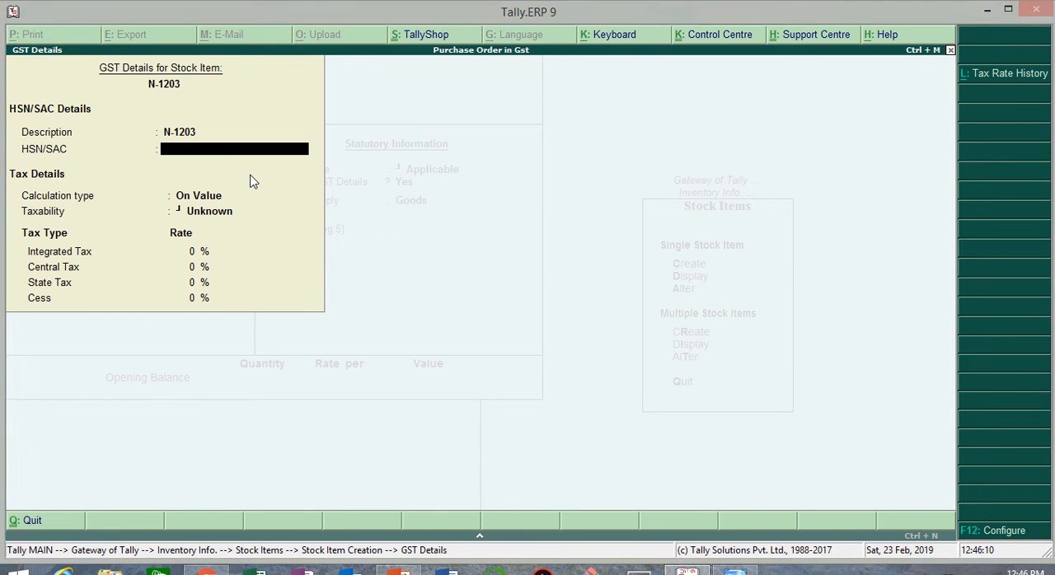
pyautogui.write('1234567')
pyautogui.press('Return')
# Step: Make N-1203 taxable at 5% integrated tax and save the stock item with Goods as its type of supply
pyautogui.press('Return')
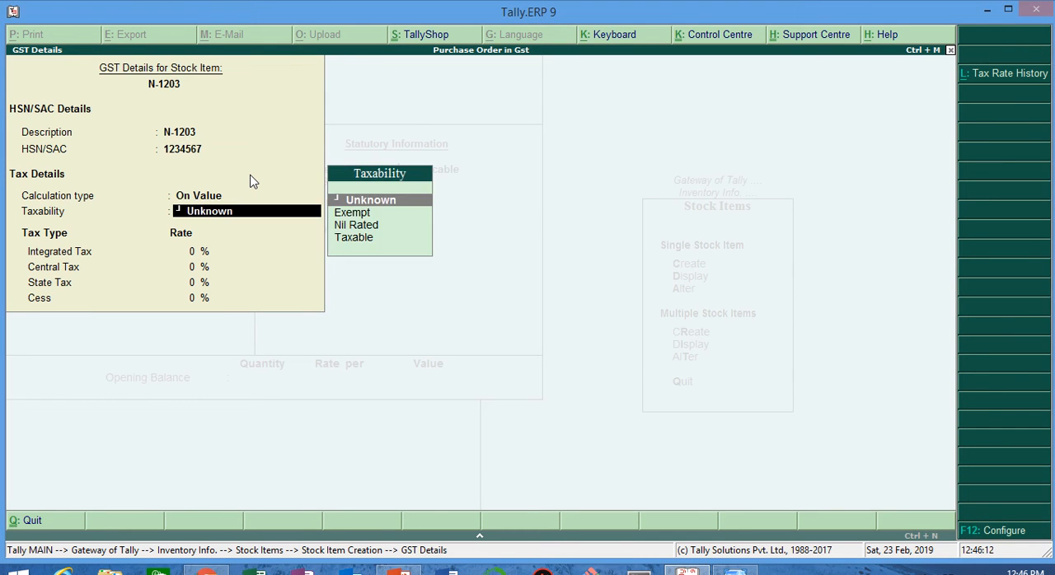
pyautogui.press('Down')
pyautogui.press('Down')
pyautogui.press('Down')
pyautogui.press('Return')
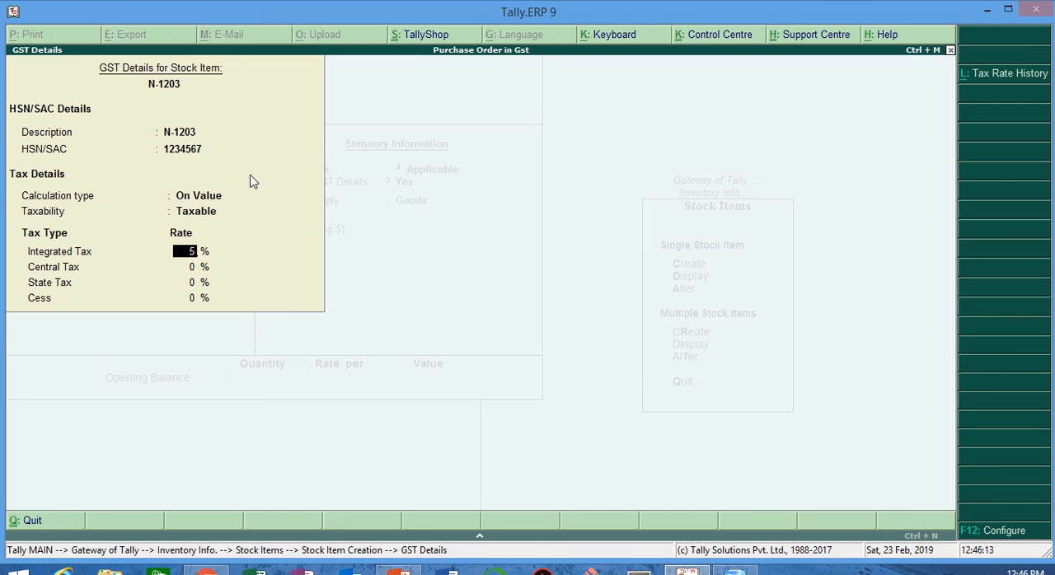
pyautogui.write('5')
pyautogui.press('Return')
pyautogui.press('Return')
pyautogui.press('Return')
pyautogui.press('Return')
pyautogui.press('Return')
pyautogui.press('Return')
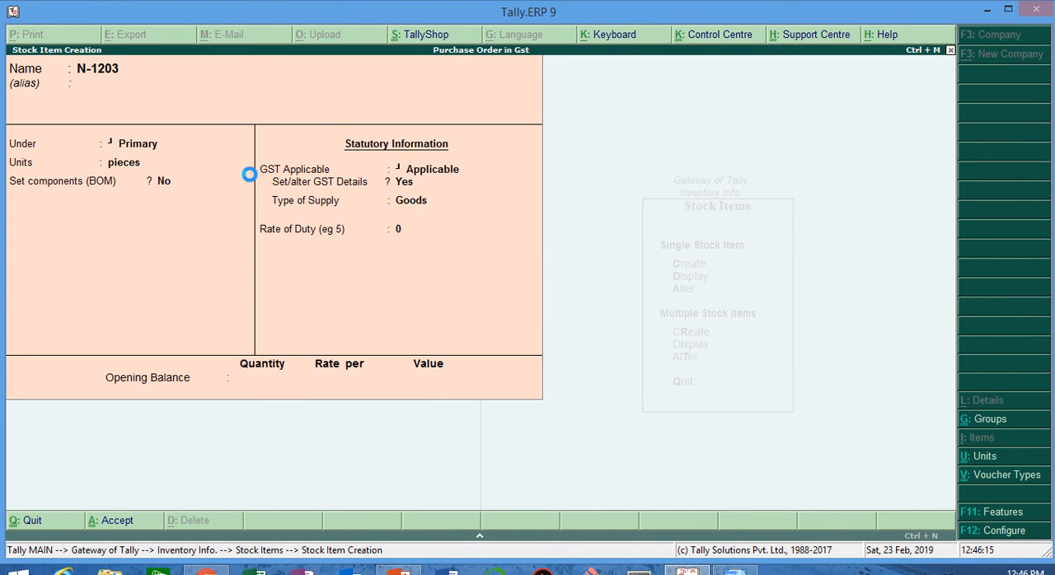
# Step: Start another stock item named N-E63 under Primary with pieces as its unit and GST applicable
pyautogui.write('N')
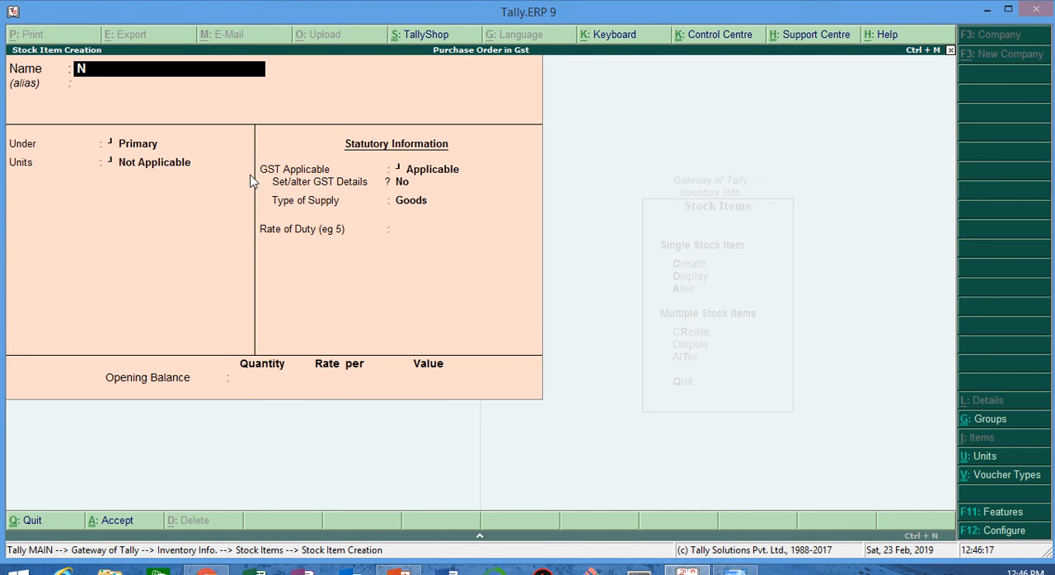
pyautogui.write('-e63')
pyautogui.press('Return')
pyautogui.press('Return')
pyautogui.press('Down')
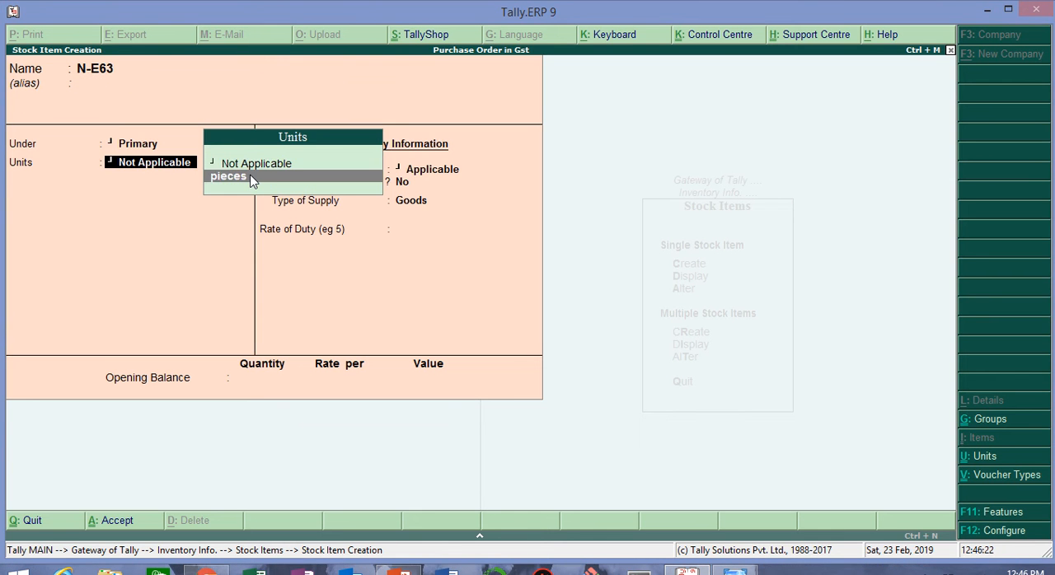
pyautogui.press('Return')
# Step: Open the GST details of N-E63 and enter the description N-63 and HSN/SAC code 1234567
pyautogui.press('Return')
pyautogui.write('y')
pyautogui.press('Return')
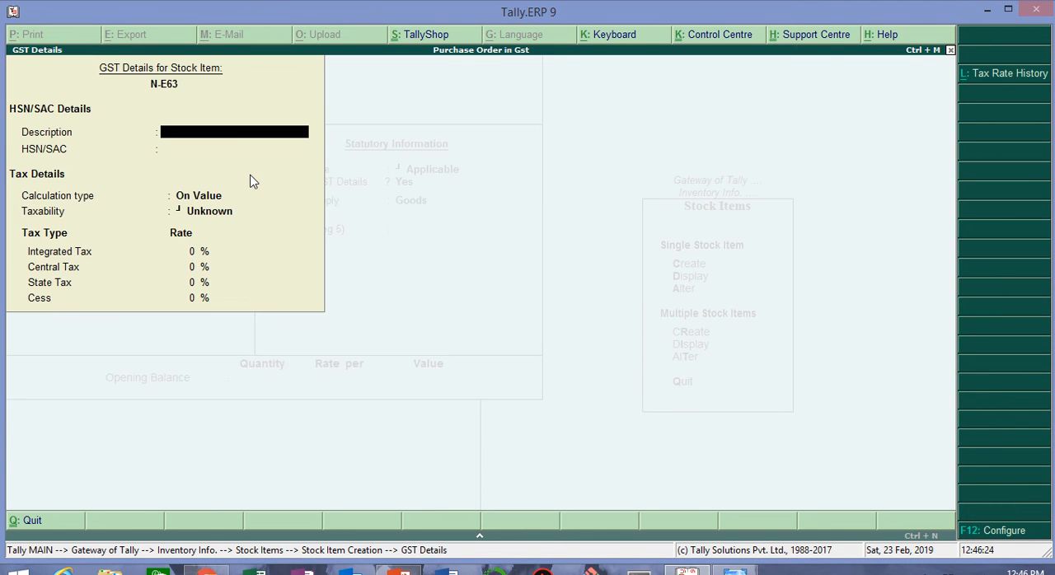
pyautogui.write('N-63')
pyautogui.press('Return')
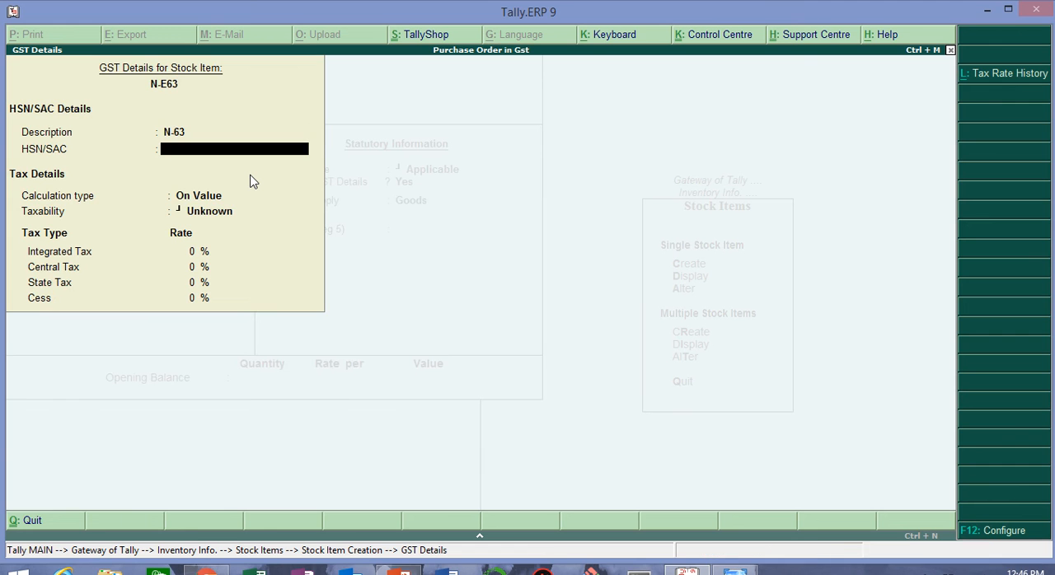
pyautogui.write('1234567')
# Step: Make N-E63 taxable On Value at 5% integrated tax and save the stock item with Goods as its type of supply
pyautogui.press('Return')
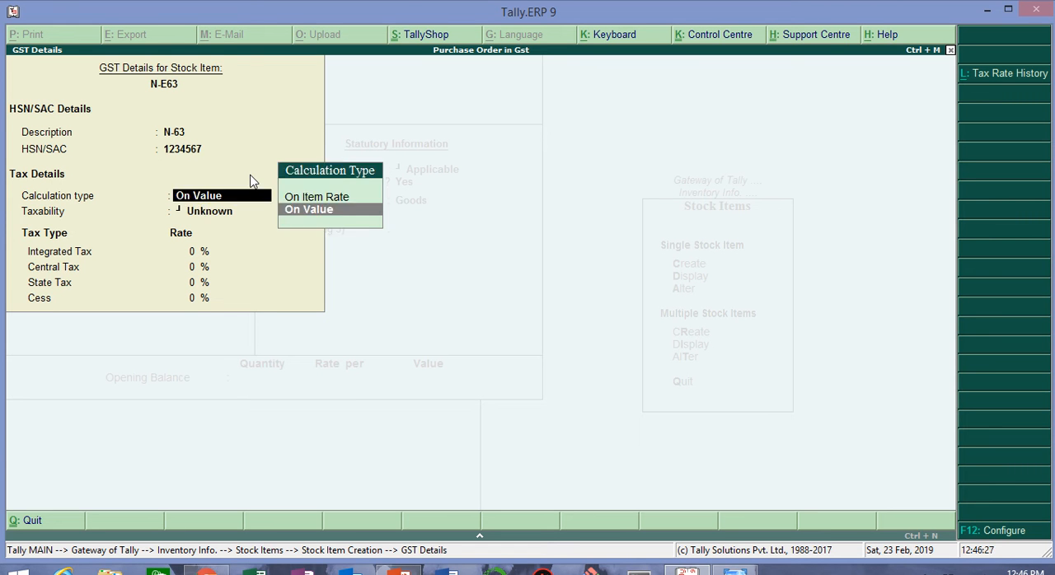
pyautogui.press('Return')
pyautogui.press('Down')
pyautogui.press('Down')
pyautogui.press('Down')
pyautogui.press('Return')
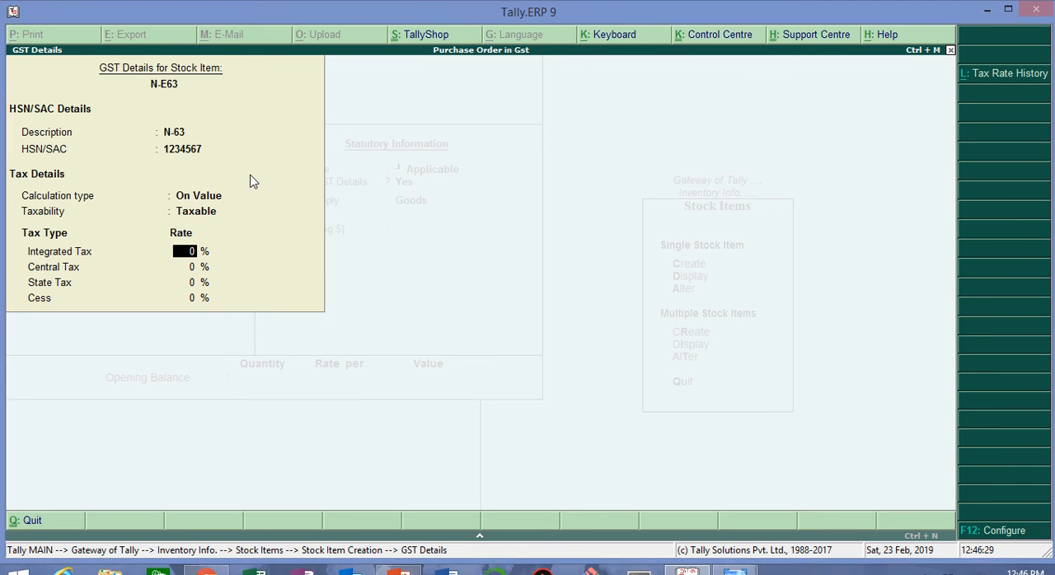
pyautogui.write('5')
pyautogui.press('Return')
pyautogui.press('Return')
pyautogui.press('Return')
pyautogui.press('Return')
pyautogui.press('Return')
pyautogui.press('Return')
pyautogui.press('Return')
pyautogui.press('Return')
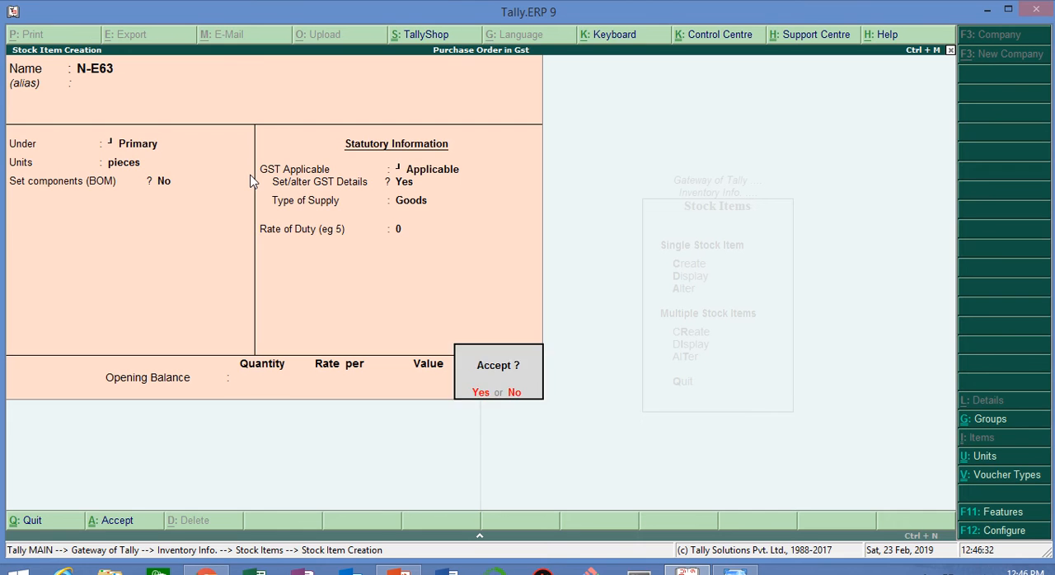
pyautogui.press('Return')
# Step: Start another stock item named N-E71 under Primary with pieces as its unit and GST applicable
pyautogui.write('N')
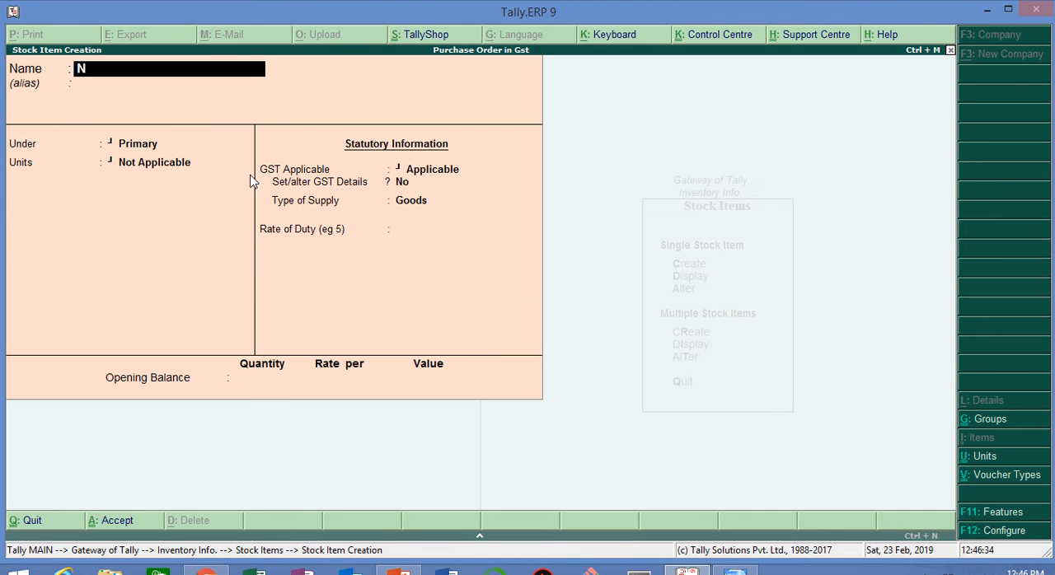
pyautogui.write('-E71')
pyautogui.press('Return')
pyautogui.press('Return')
pyautogui.press('Down')
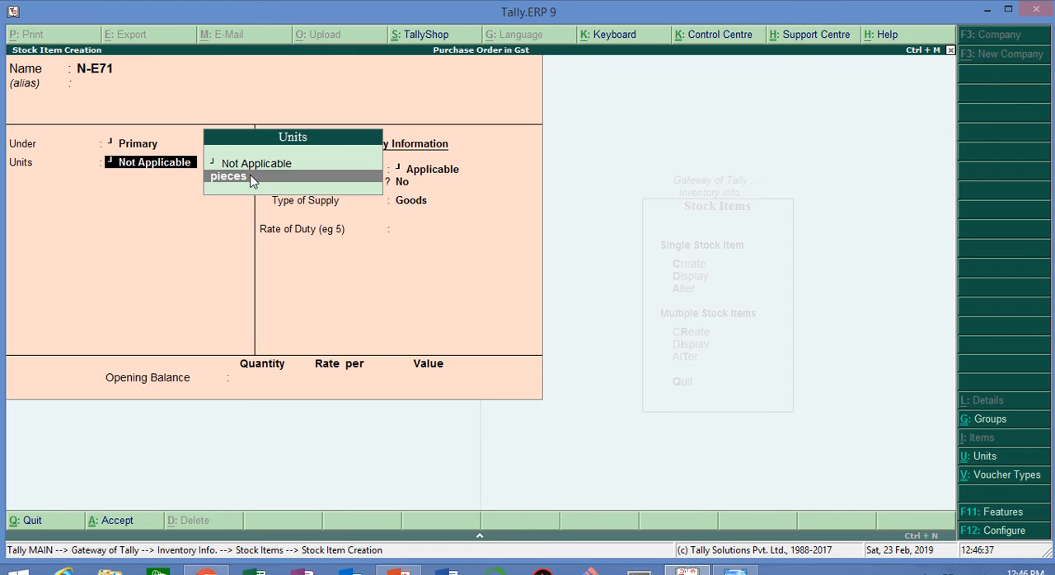
pyautogui.press('Return')
pyautogui.press('Return')
# Step: Open the GST details of N-E71 and enter the description N-E71 and HSN/SAC code 1234567, calculated On Value
pyautogui.press('y')
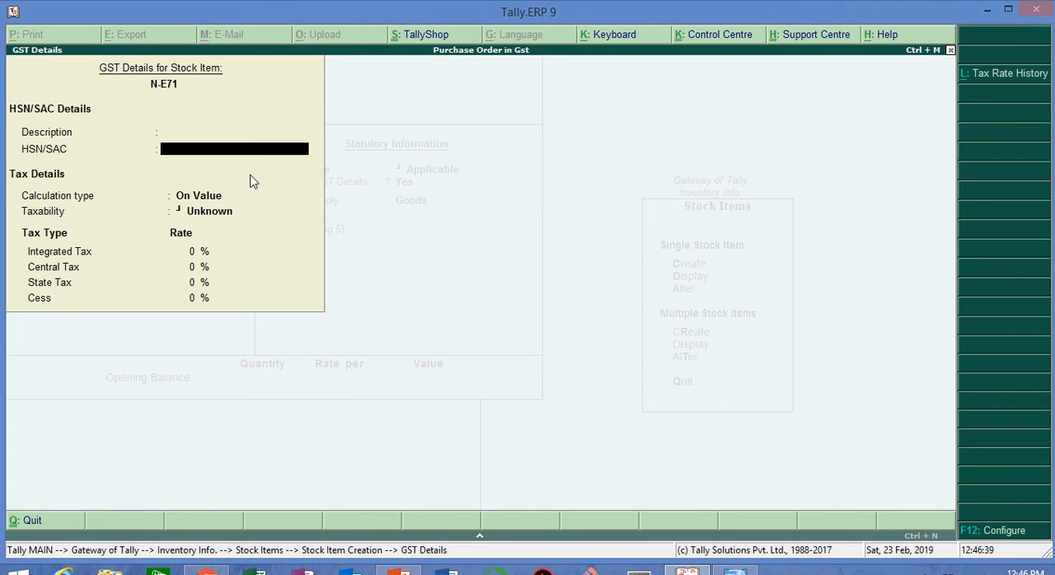
pyautogui.write('N-E71')
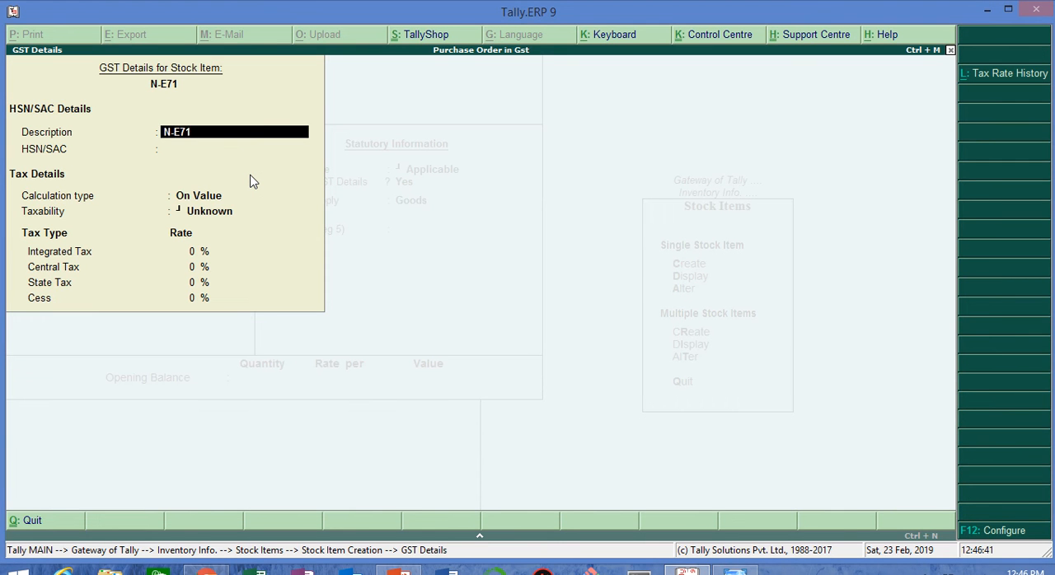
pyautogui.press('Return')
pyautogui.write('1234567')
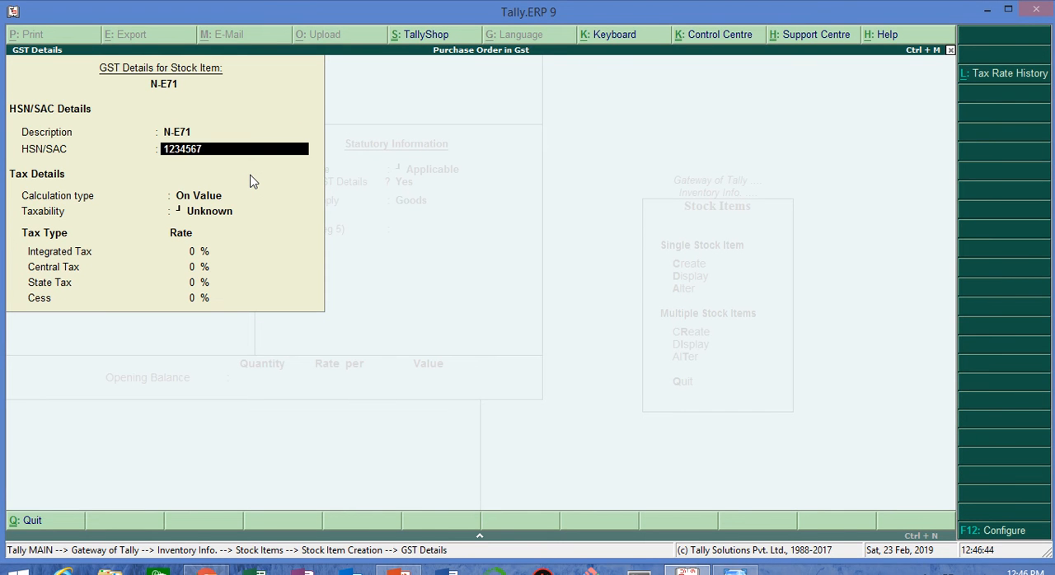
pyautogui.press('Return')
# Step: Make N-E71 taxable at 5% integrated tax and save the stock item with Goods as its type of supply
pyautogui.press('Return')
pyautogui.press('Down')
pyautogui.press('Down')
pyautogui.press('Down')
pyautogui.press('Return')
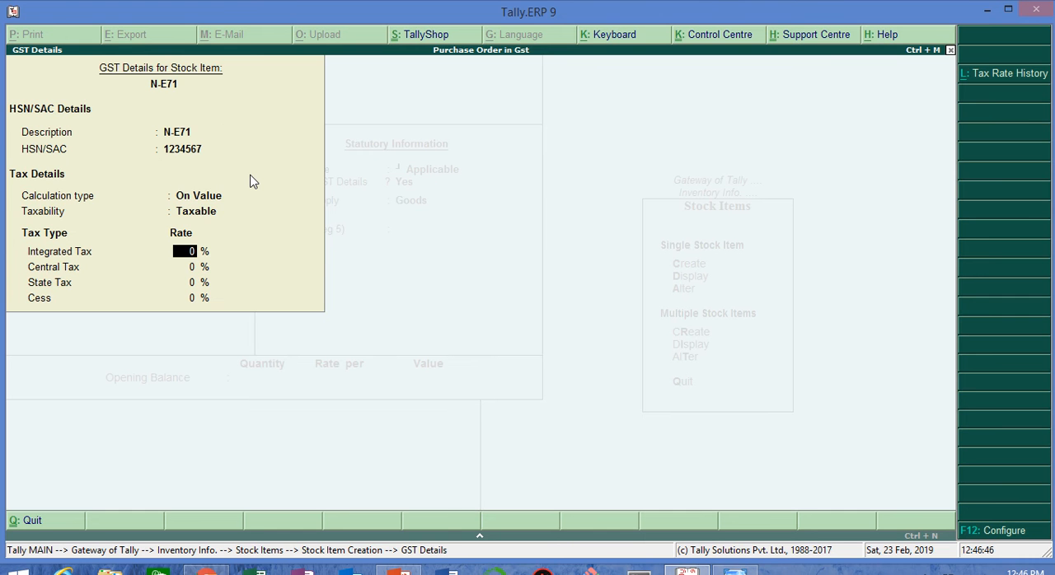
pyautogui.write('5')
pyautogui.press('Return')
pyautogui.press('Return')
pyautogui.press('Return')
pyautogui.press('Return')
pyautogui.press('Return')
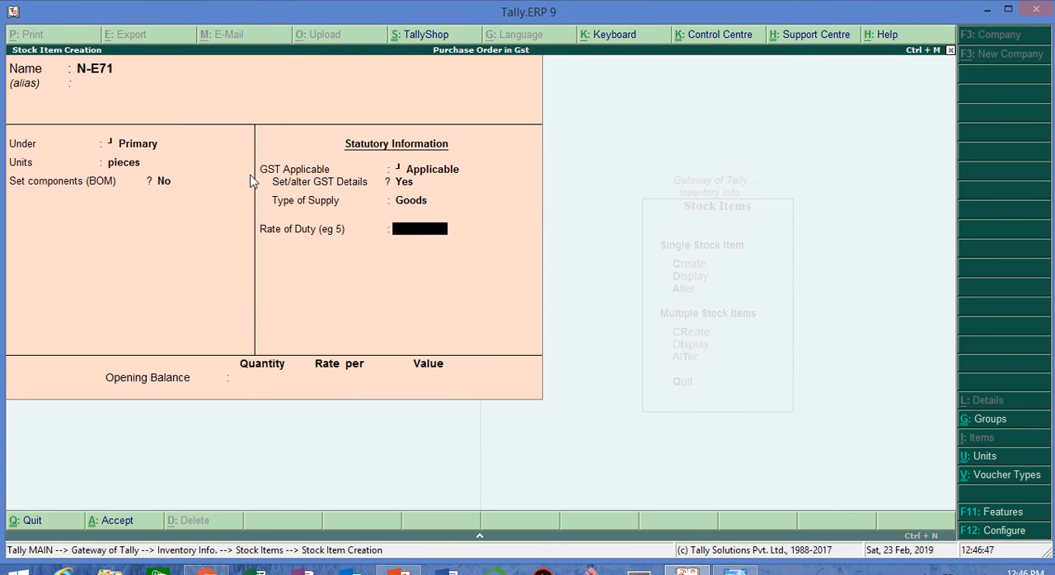
pyautogui.press('Return')
pyautogui.press('Return')
pyautogui.press('Return')
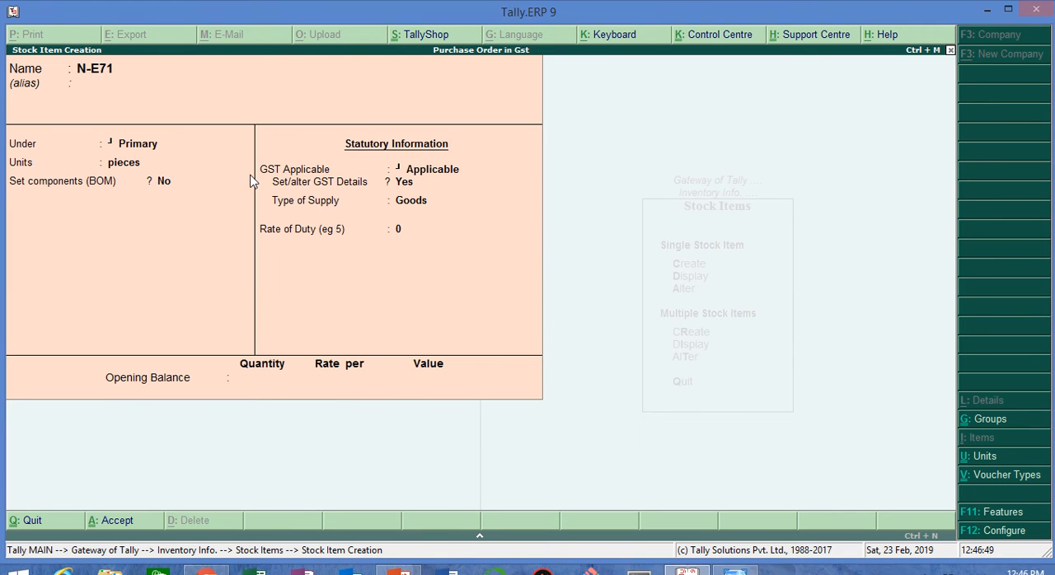
# Step: Return to the Gateway of Tally and check the purchase order notes in Windows Photo Viewer
pyautogui.press('Escape')
pyautogui.press('Escape')
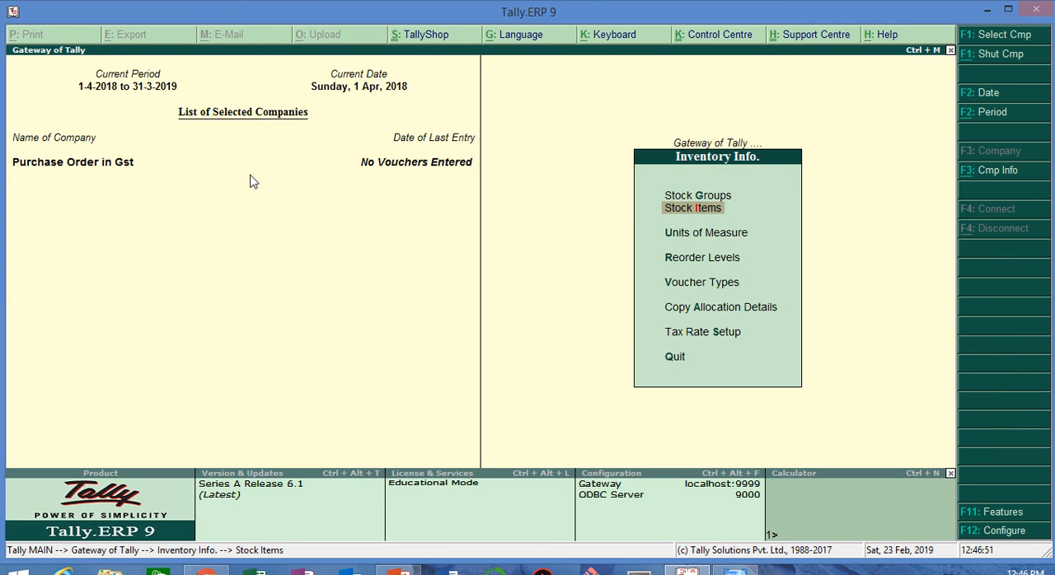
pyautogui.press('Escape')
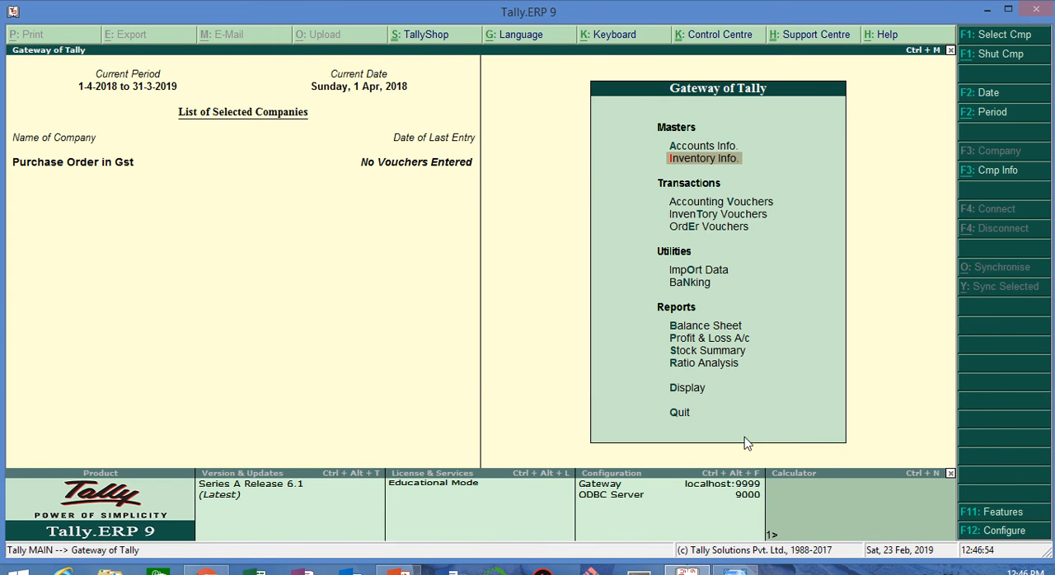
pyautogui.hotkey('alt', 'Tab')
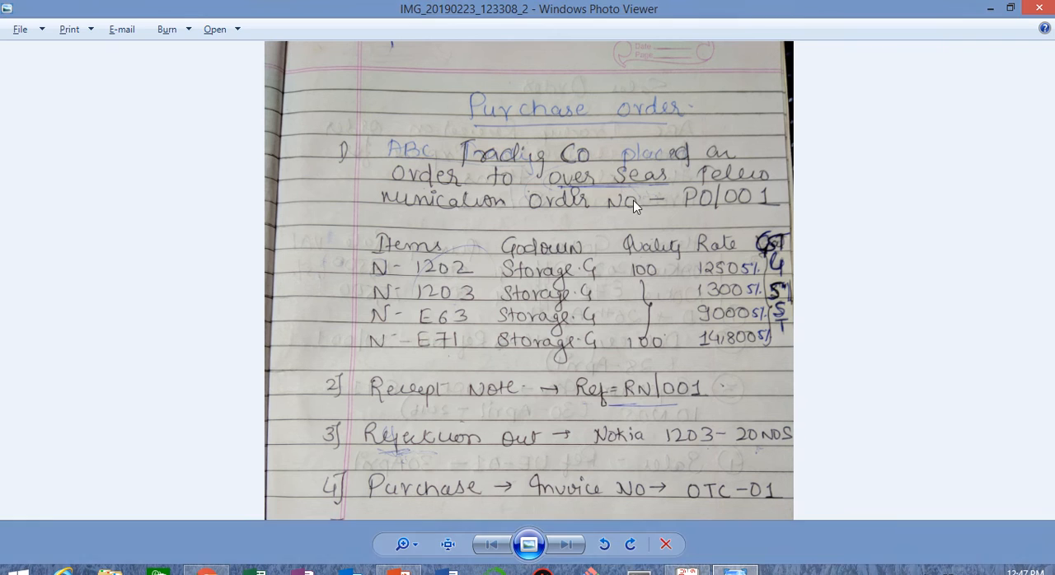
pyautogui.hotkey('alt', 'Tab')
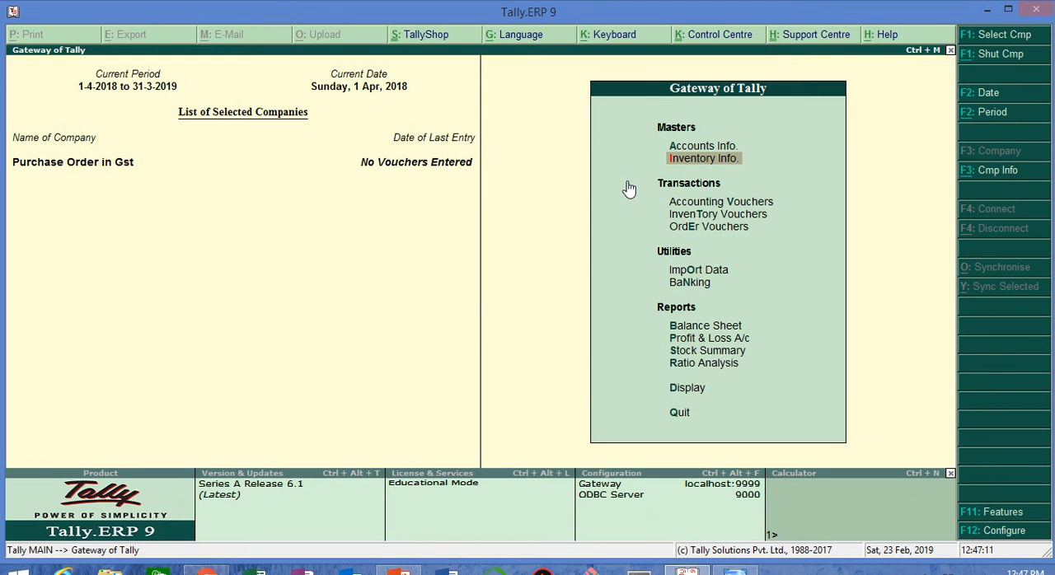
# Step: Start a new single ledger named Overseas Tele Com
pyautogui.press('a')
pyautogui.press('Down')
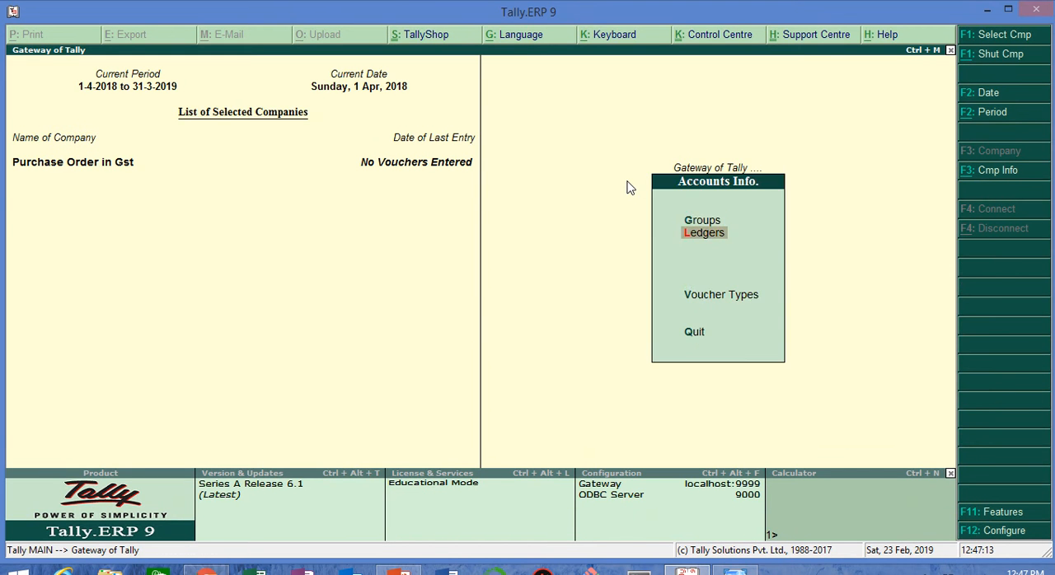
pyautogui.press('Return')
pyautogui.press('Return')
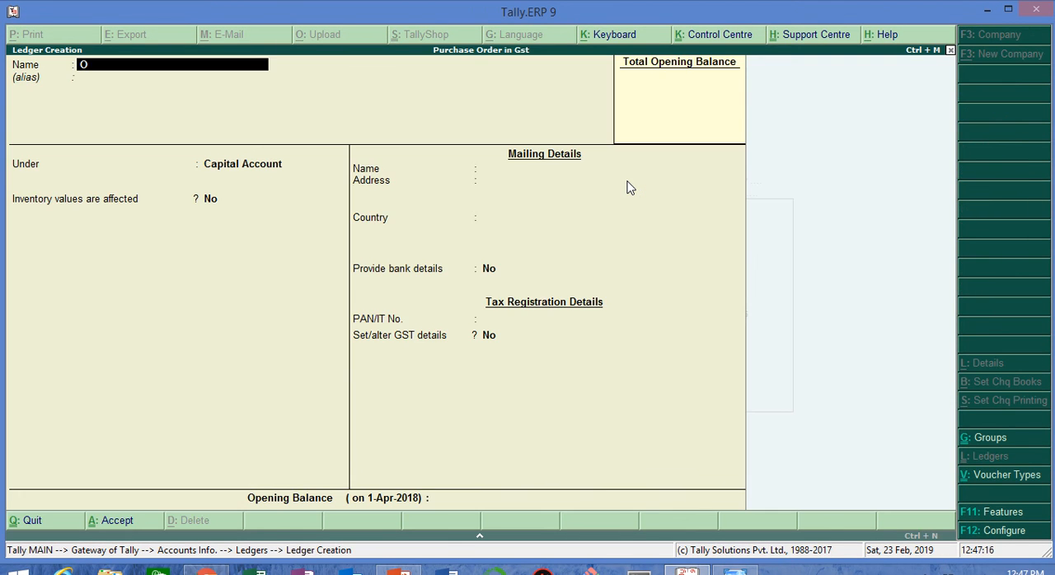
pyautogui.write('Overseas tele com')
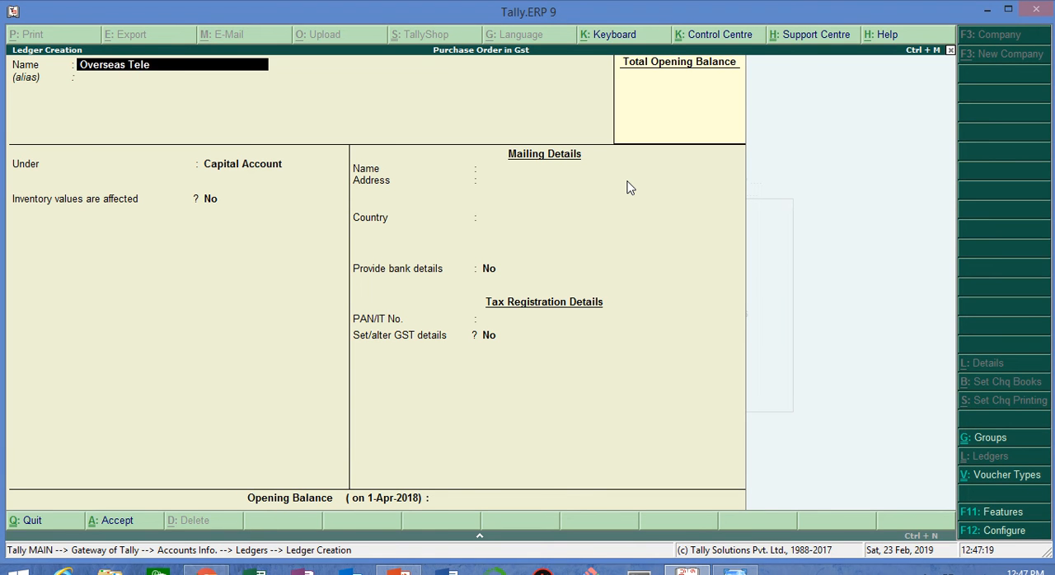
pyautogui.press('Return')
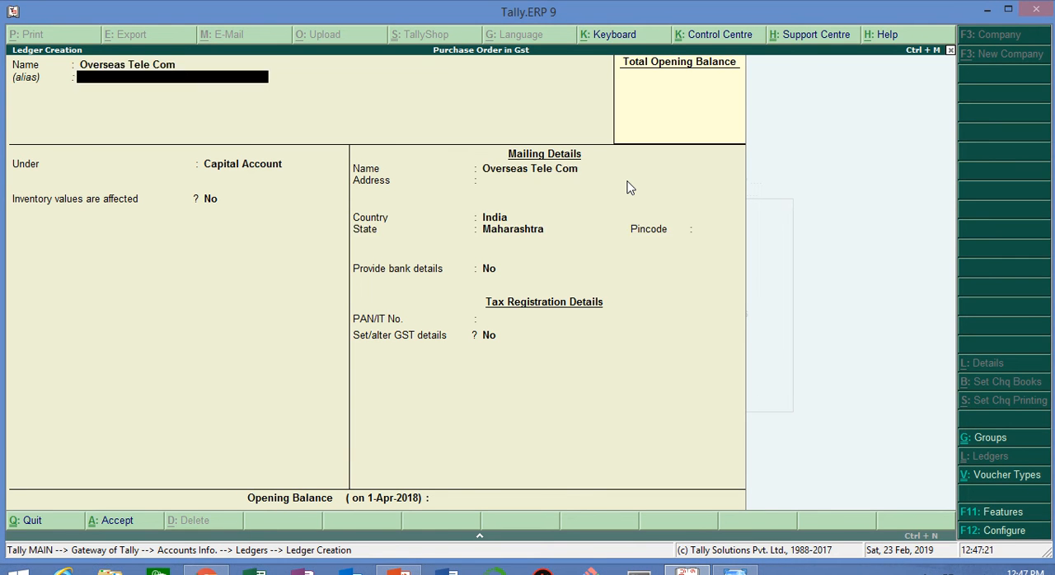
# Step: Place the Overseas Tele Com ledger under Sundry Creditors, keeping the default bill-by-bill, mailing and bank settings
pyautogui.press('Return')
pyautogui.write('Sun')
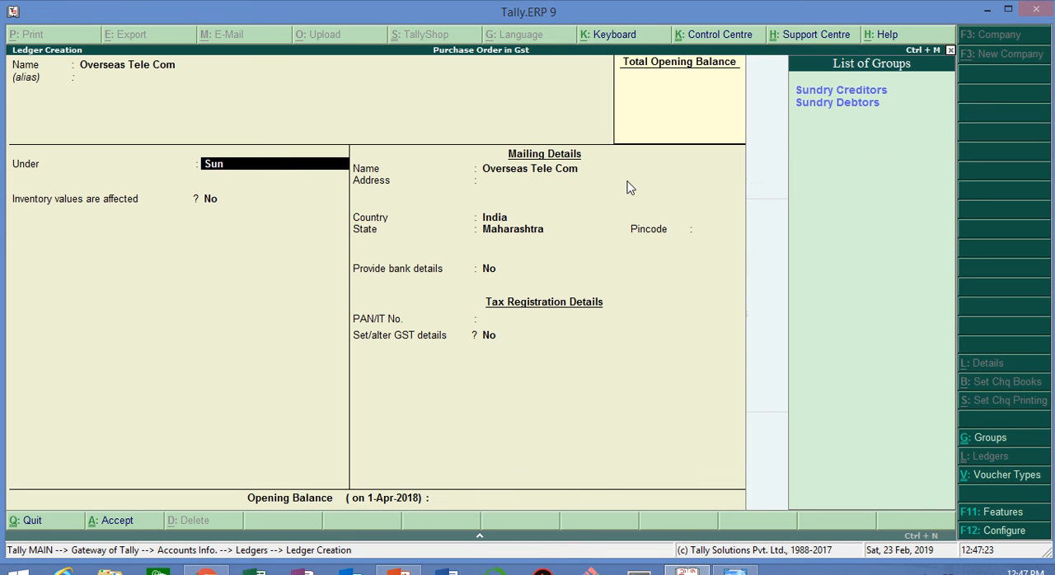
pyautogui.press('Return')
pyautogui.press('Return')
pyautogui.press('Return')
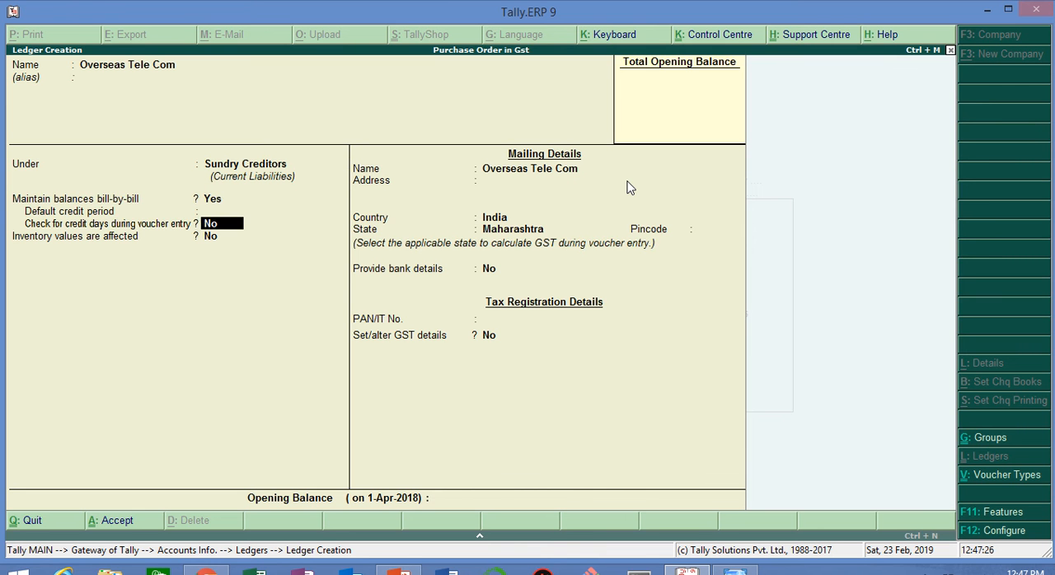
pyautogui.press('Return')
# Step: Enter the supplier's GST details with Regular registration and its GSTIN/UIN, and save the ledger
pyautogui.press('Return')
pyautogui.press('Return')
pyautogui.press('Return')
pyautogui.press('Return')
pyautogui.press('Return')
pyautogui.press('Return')
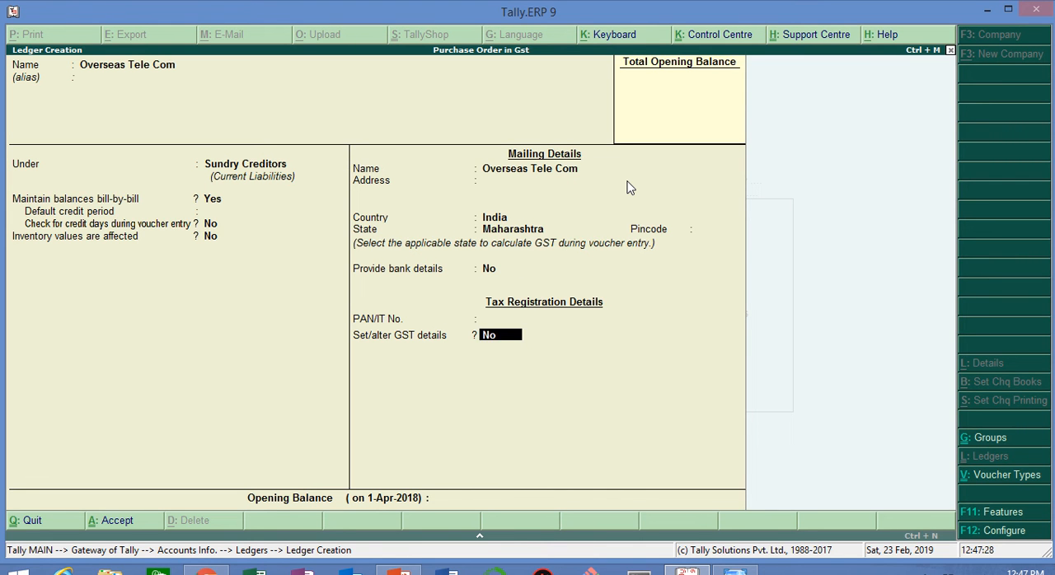
pyautogui.press('y')
pyautogui.press('Return')
pyautogui.press('Return')
pyautogui.write('27')
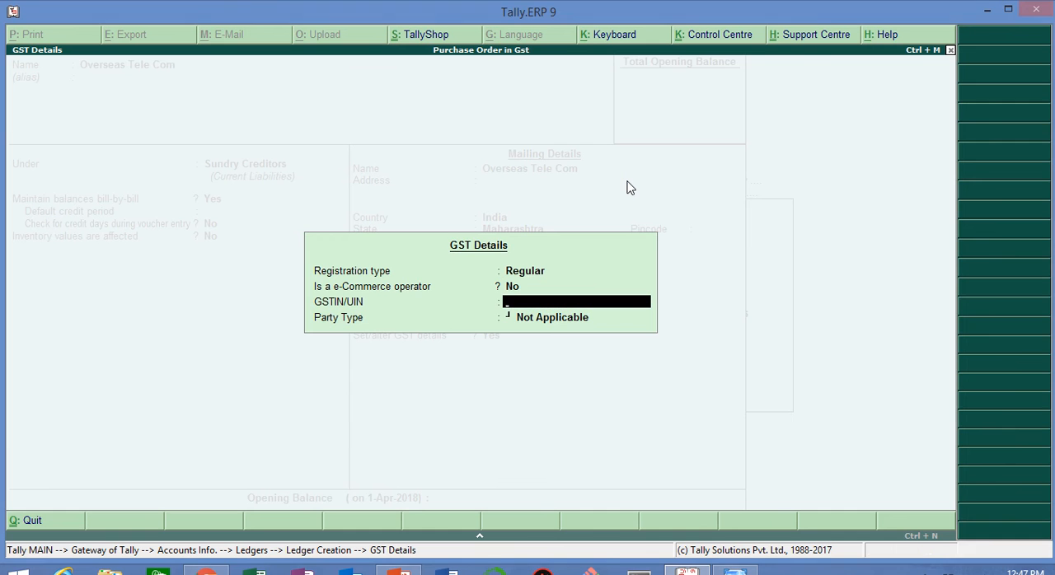
pyautogui.write('ABCA')
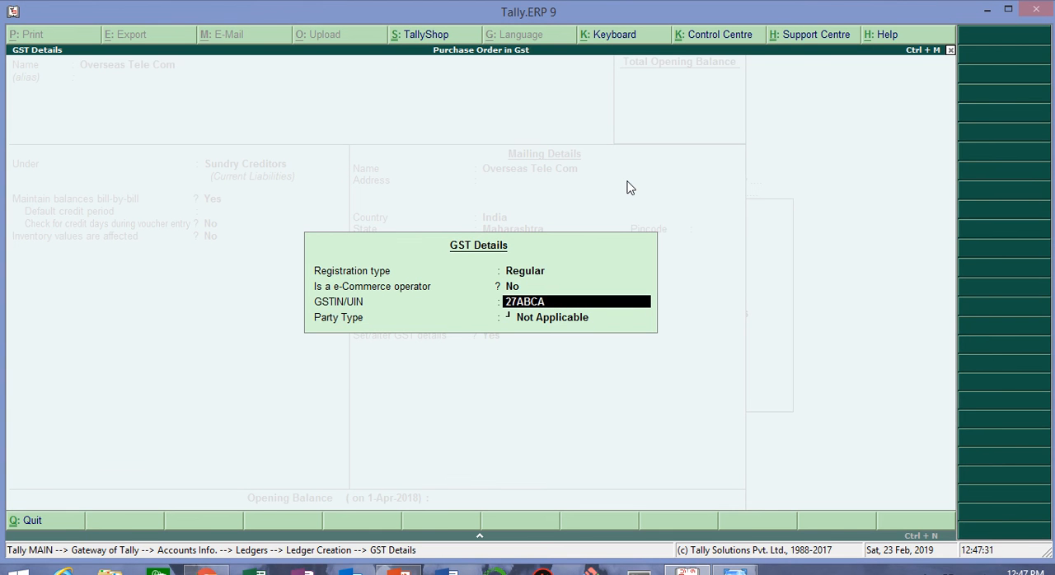
pyautogui.write('D1234A1ZU')
pyautogui.press('Return')
pyautogui.press('Return')
pyautogui.press('Return')
pyautogui.press('Return')
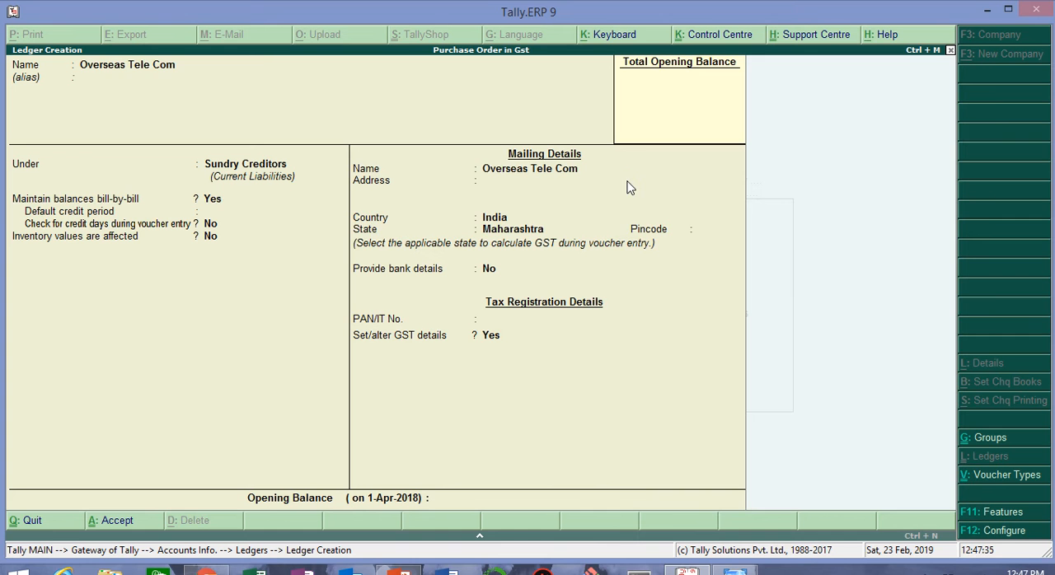
# Step: Start another ledger named Purchase@5% under Purchase Accounts with inventory values affected
pyautogui.write('Pur')
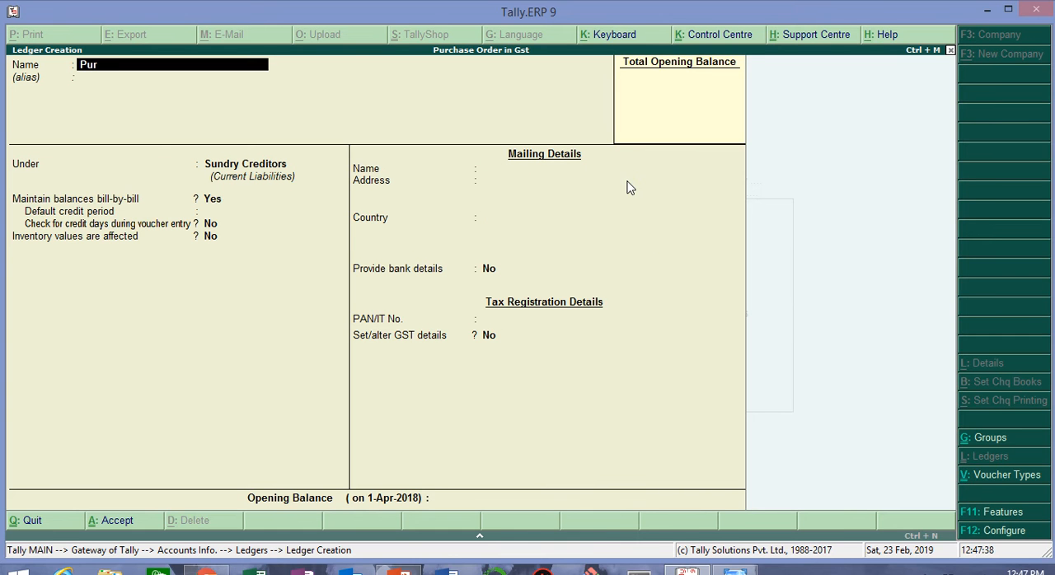
pyautogui.write('chase@5%')
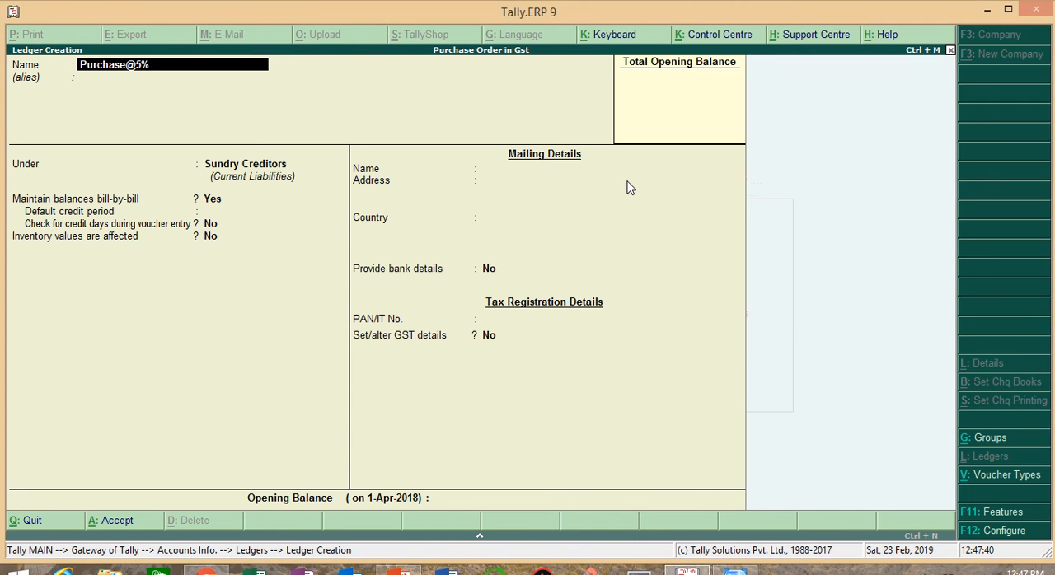
pyautogui.press('Return')
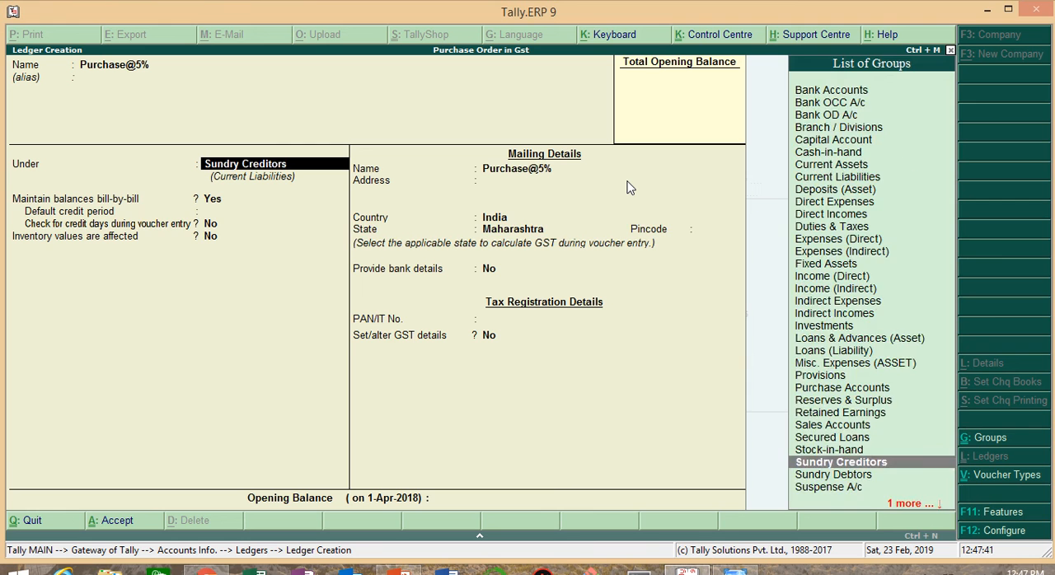
pyautogui.write('Pur')
pyautogui.press('Return')
# Step: Keep GST applicable for Purchase@5%, set its type of supply to Goods, and save the ledger
pyautogui.press('Return')
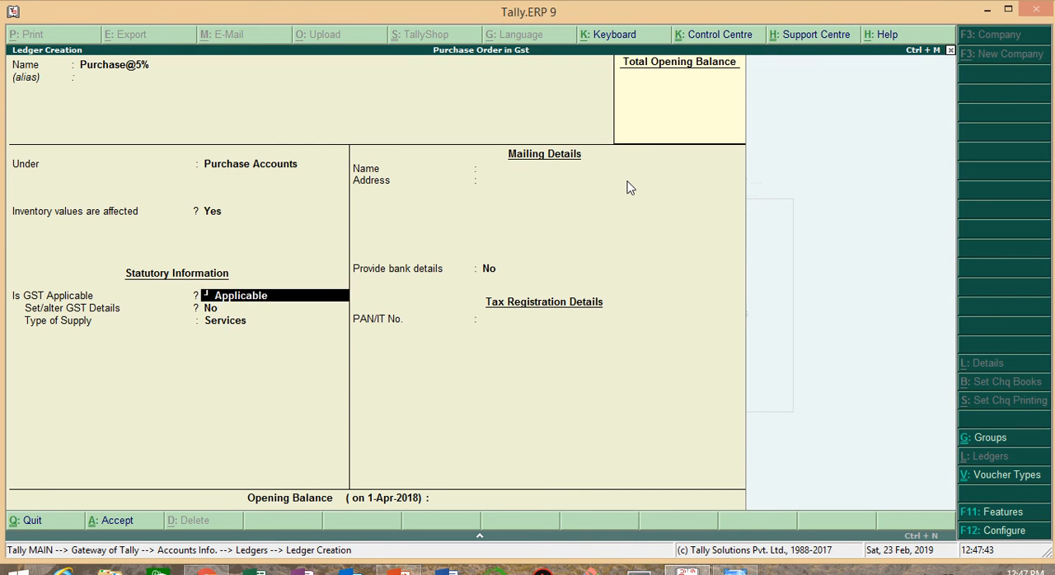
pyautogui.press('Return')
pyautogui.press('Return')
pyautogui.press('Up')
pyautogui.press('Return')
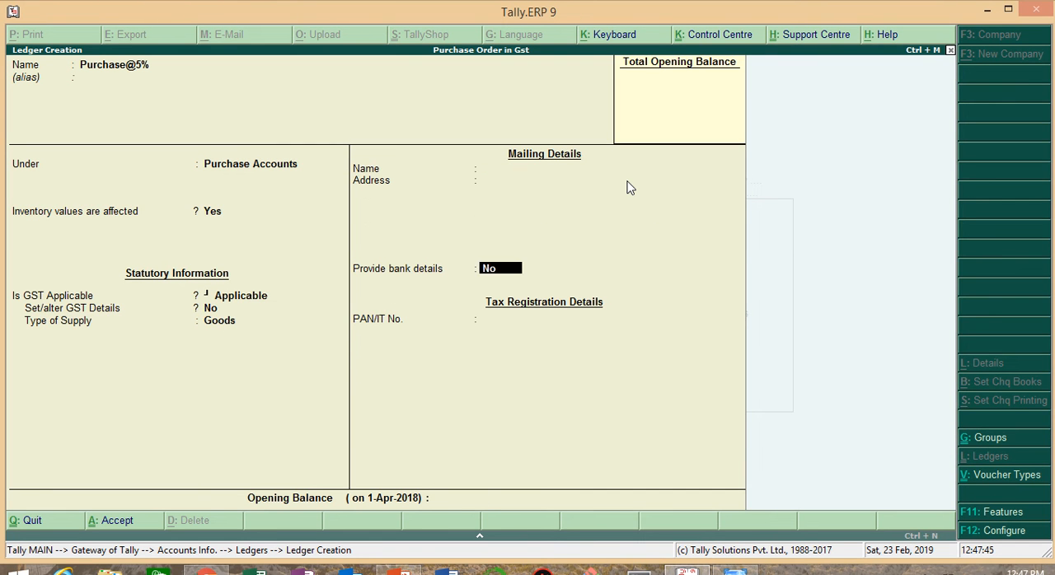
pyautogui.press('Return')
pyautogui.press('Return')
# Step: Start a tax ledger named Cgst under Duties & Taxes
pyautogui.press('Return')
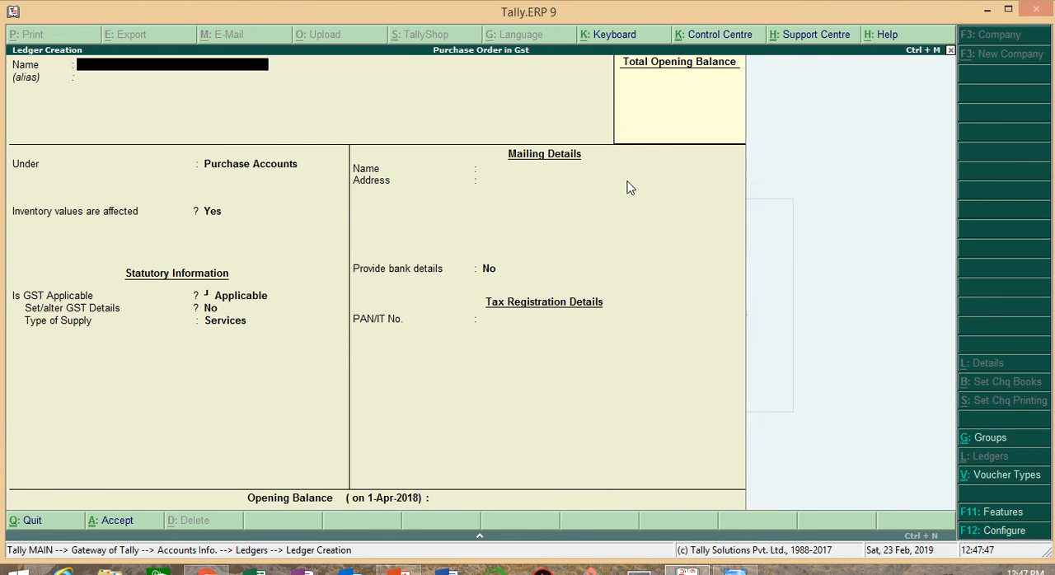
pyautogui.write('Cgs')
pyautogui.press('Return')
pyautogui.press('Return')
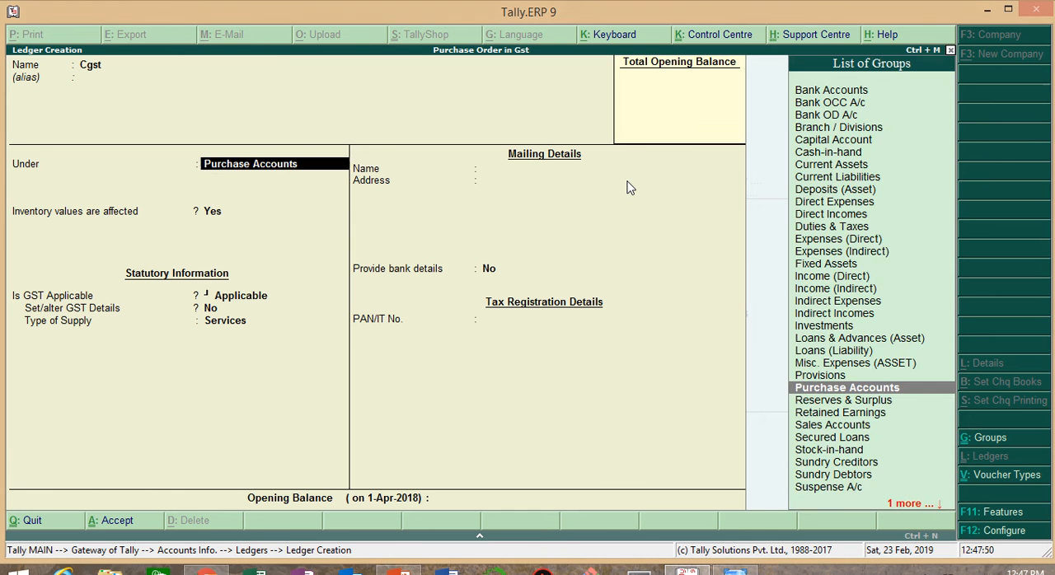
pyautogui.write('Dut')
# Step: Set Cgst's duty type to GST and its tax type to Central Tax, and save the ledger
pyautogui.press('Return')
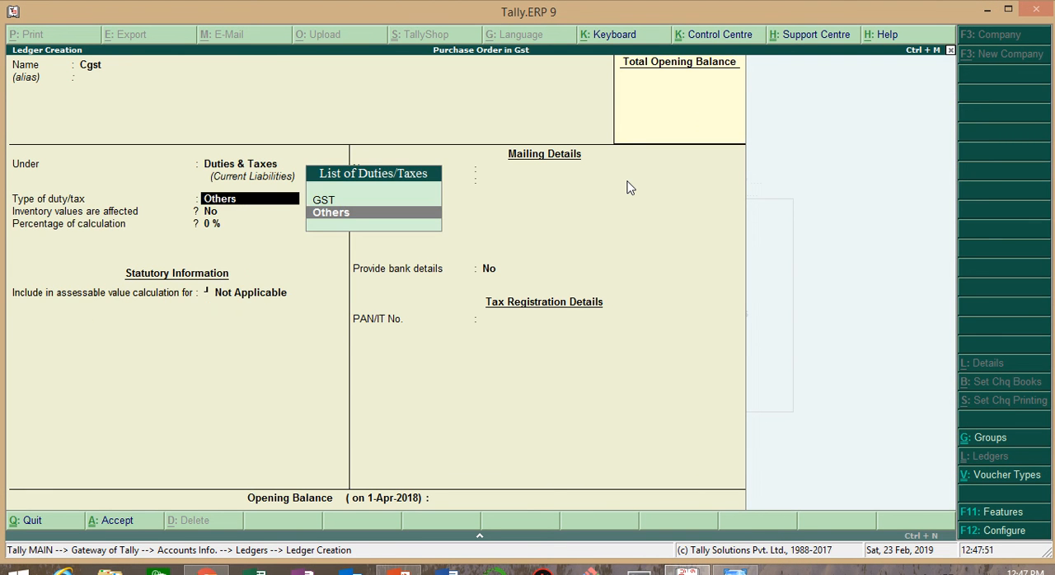
pyautogui.press('Up')
pyautogui.press('Return')
pyautogui.press('Return')
pyautogui.press('Return')
pyautogui.press('Return')
pyautogui.press('Return')
pyautogui.press('Return')
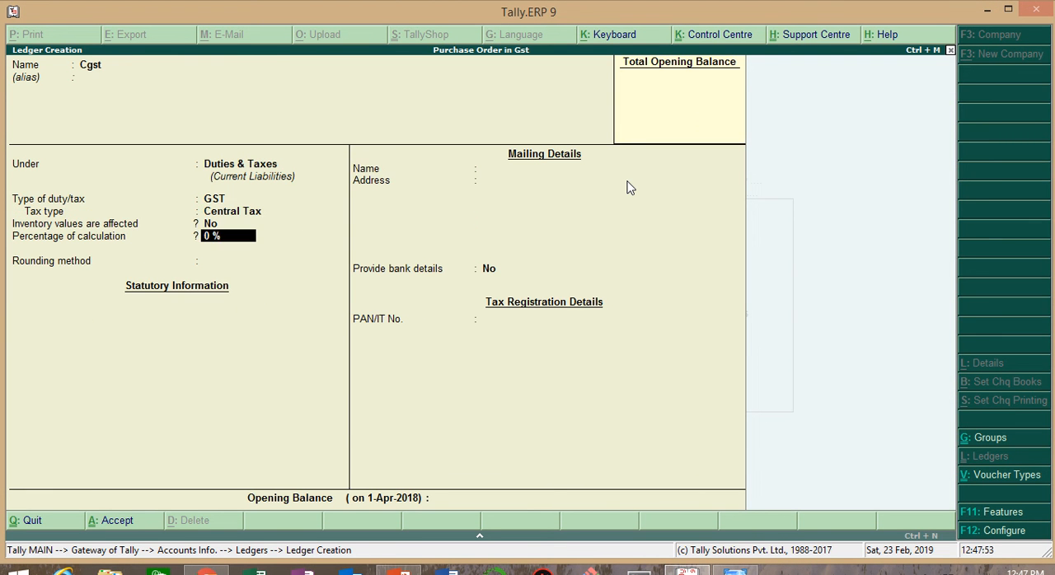
# Step: Start a second tax ledger named Sgst under Duties & Taxes
pyautogui.press('Return')
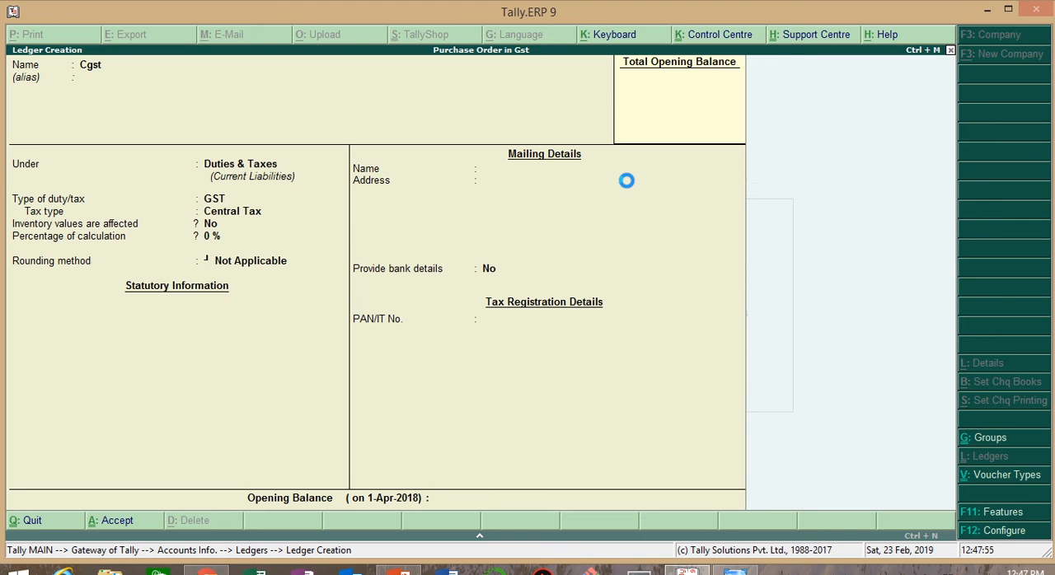
pyautogui.write('S')
pyautogui.press('Return')
pyautogui.press('Return')
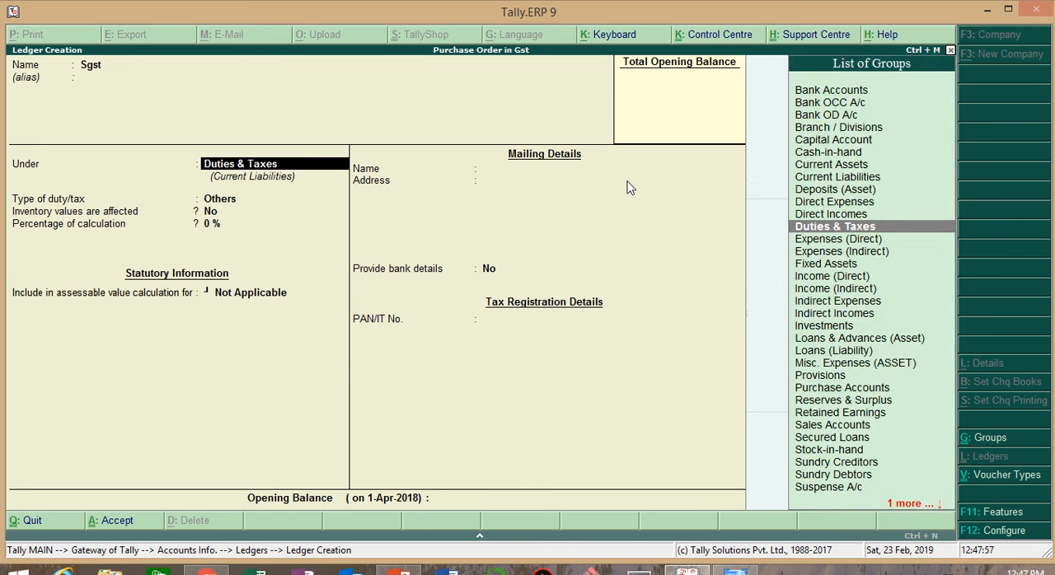
# Step: Set Sgst's duty type to GST and its tax type to State Tax, and save the ledger
pyautogui.press('Return')
pyautogui.press('Up')
pyautogui.press('Return')
pyautogui.press('Down')
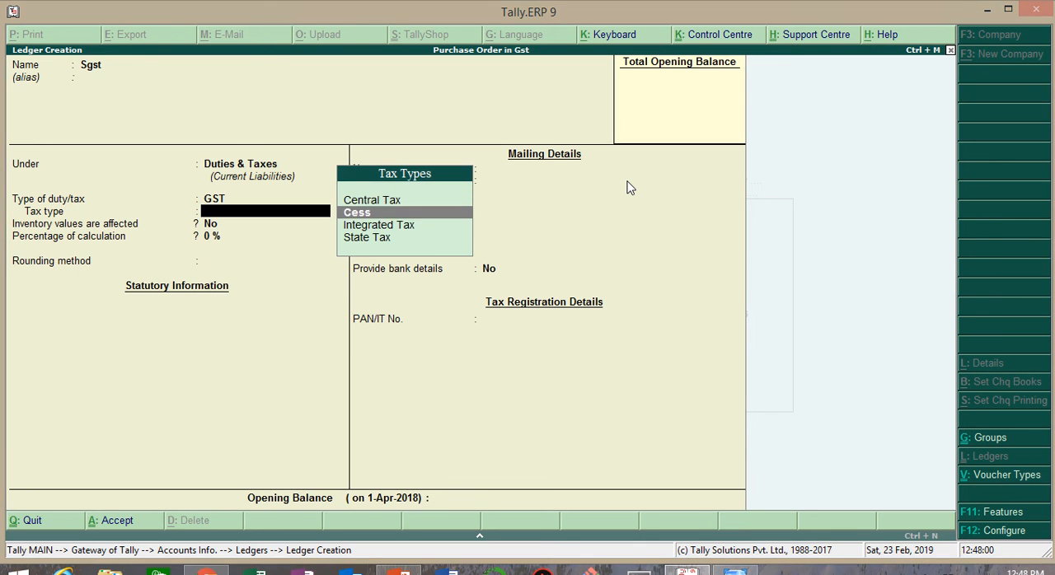
pyautogui.press('Down')
pyautogui.press('Down')
pyautogui.press('Return')
pyautogui.press('Return')
pyautogui.press('Return')
pyautogui.press('Return')
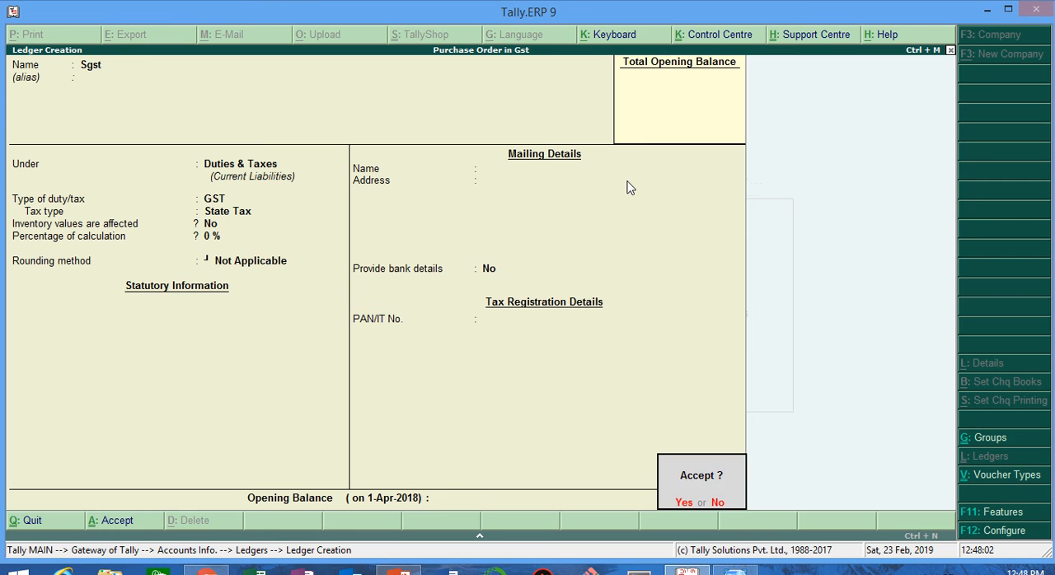
pyautogui.press('Return')
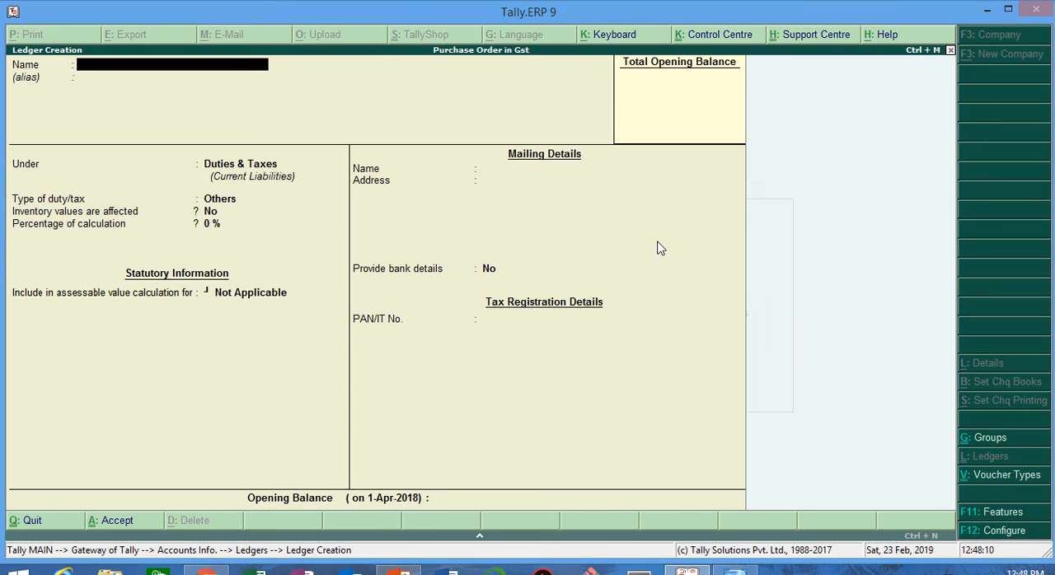
# Step: Leave ledger creation and open a new Purchase Order voucher from the order vouchers
pyautogui.press('Escape')
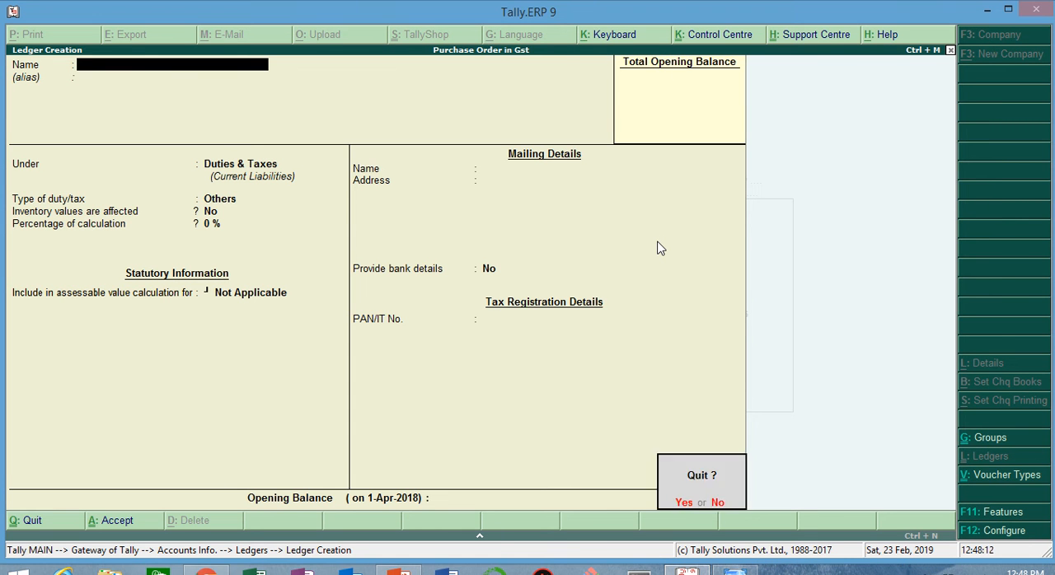
pyautogui.press('y')
pyautogui.press('Escape')
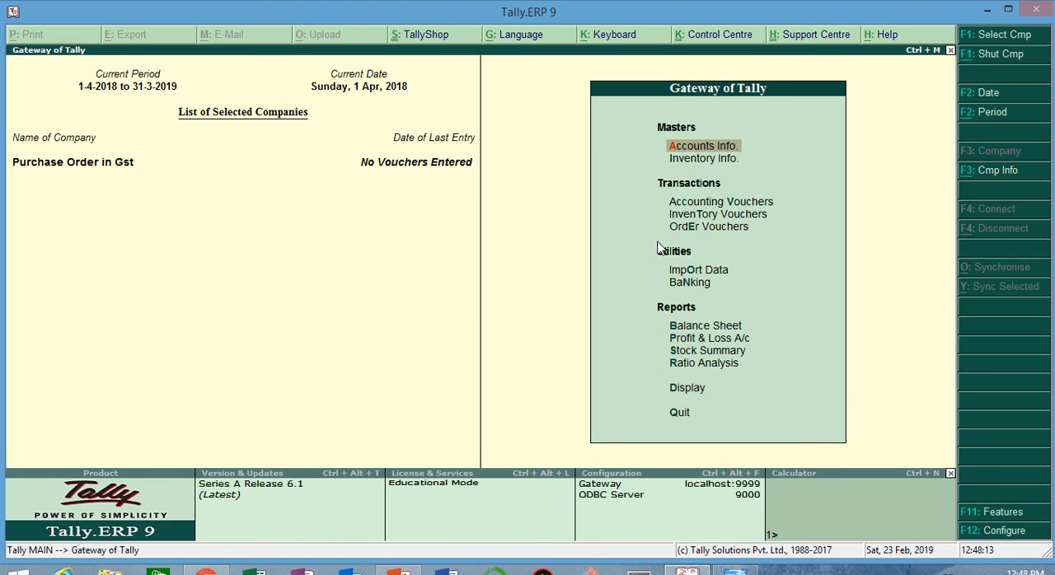
pyautogui.press('Down')
pyautogui.press('Down')
pyautogui.press('Down')
pyautogui.press('Down')
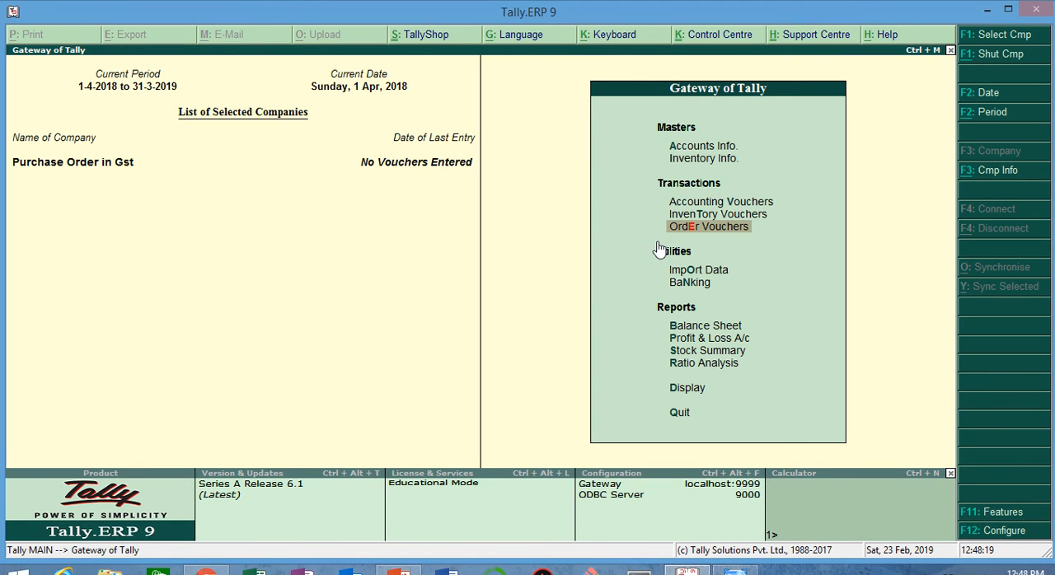
pyautogui.press('Return')
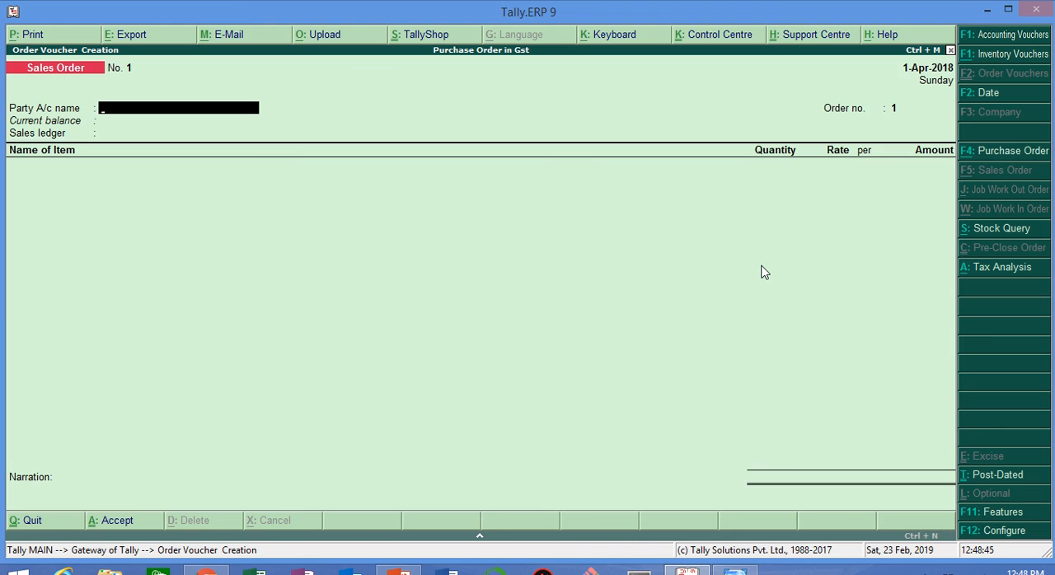
pyautogui.press('F4')
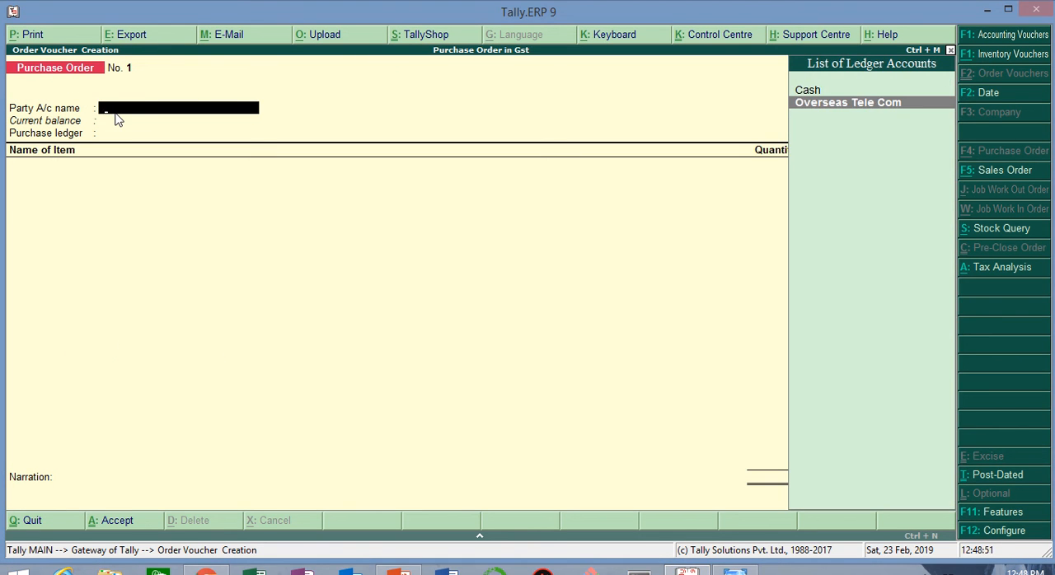
# Step: Choose Overseas Tele Com as the party account of the purchase order and accept its default details
pyautogui.press('Return')
pyautogui.press('Return')
pyautogui.press('Return')
pyautogui.press('Return')
pyautogui.press('Return')
pyautogui.press('Return')
pyautogui.press('Return')
pyautogui.press('Return')
pyautogui.press('Return')
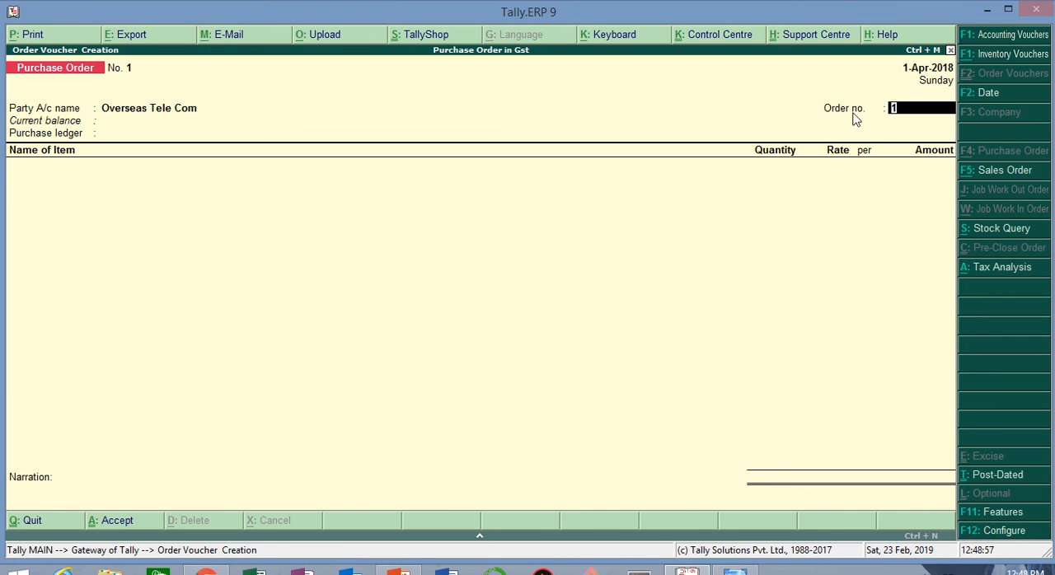
# Step: Check the order number in the Windows Photo Viewer notes, enter it as po/001, and choose Purchase@5% as the purchase ledger
pyautogui.hotkey('alt', 'Tab')
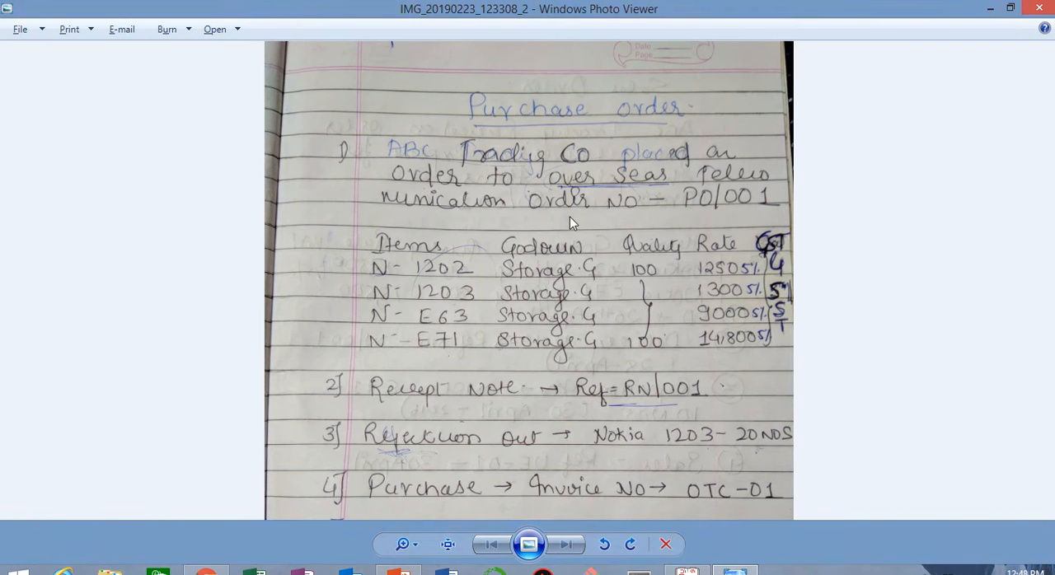
pyautogui.hotkey('alt', 'Tab')
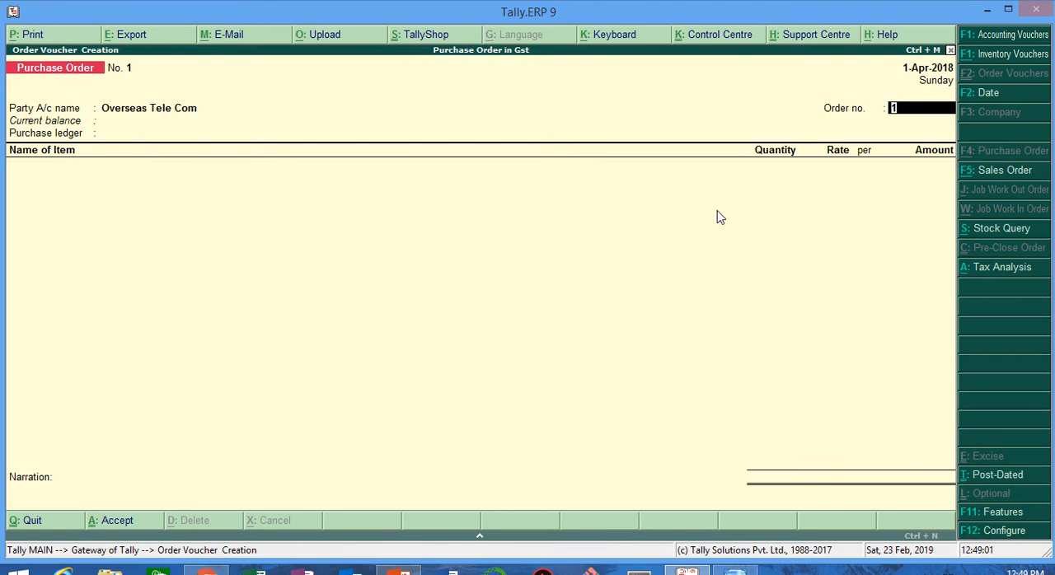
pyautogui.write('po/001')
pyautogui.press('Return')
pyautogui.press('Return')
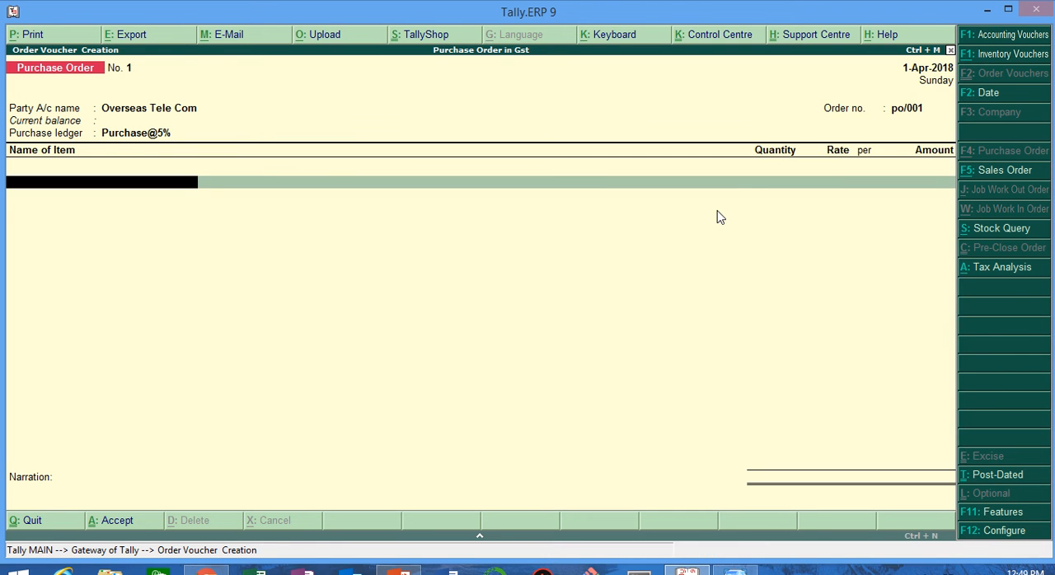
# Step: Add stock item N-1202 due on 1-Apr-2018, check the quantity in the Windows Photo Viewer notes, and enter 100 pieces
pyautogui.press('Down')
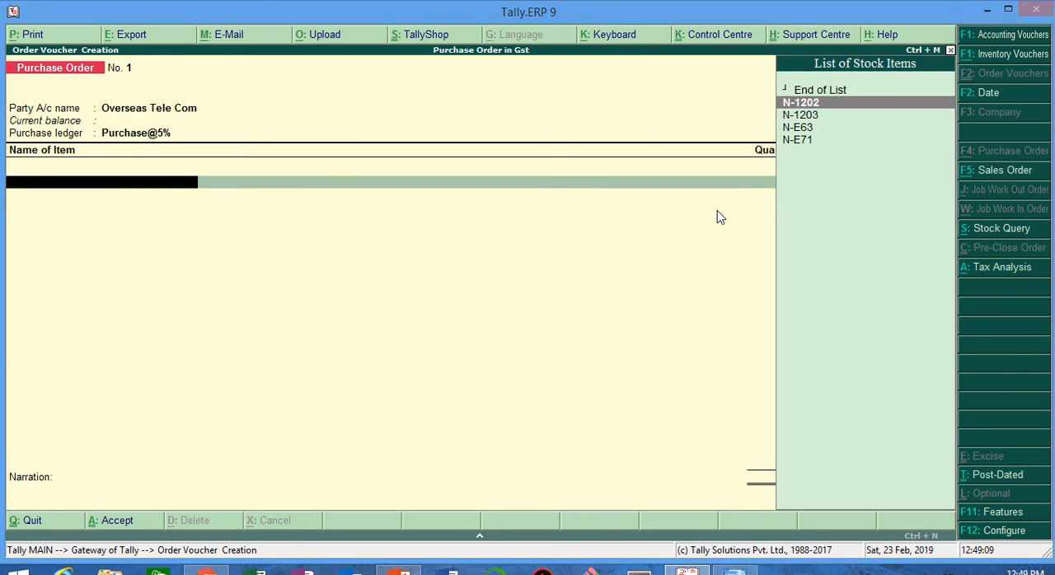
pyautogui.press('Return')
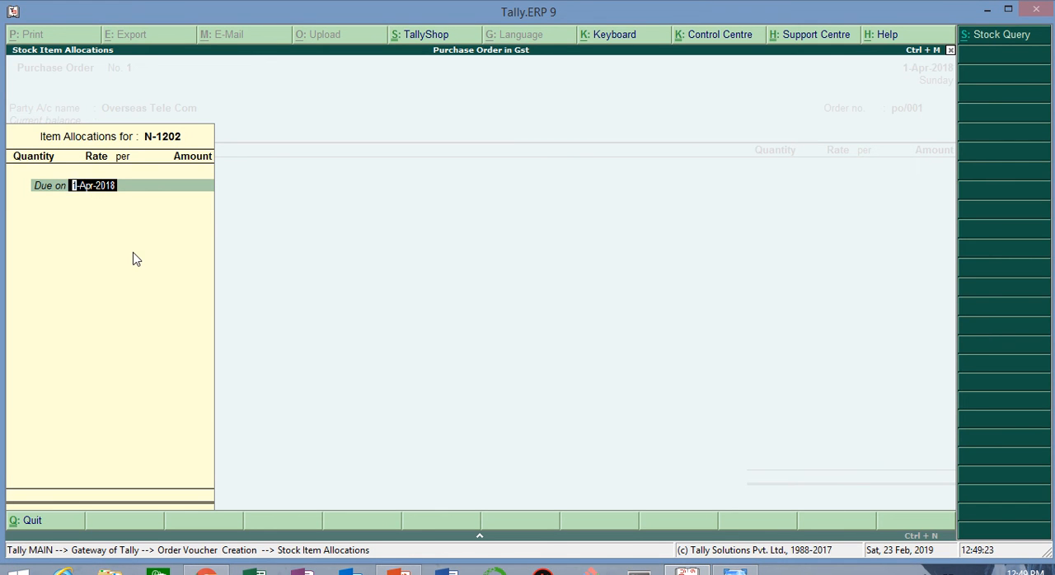
pyautogui.press('Return')
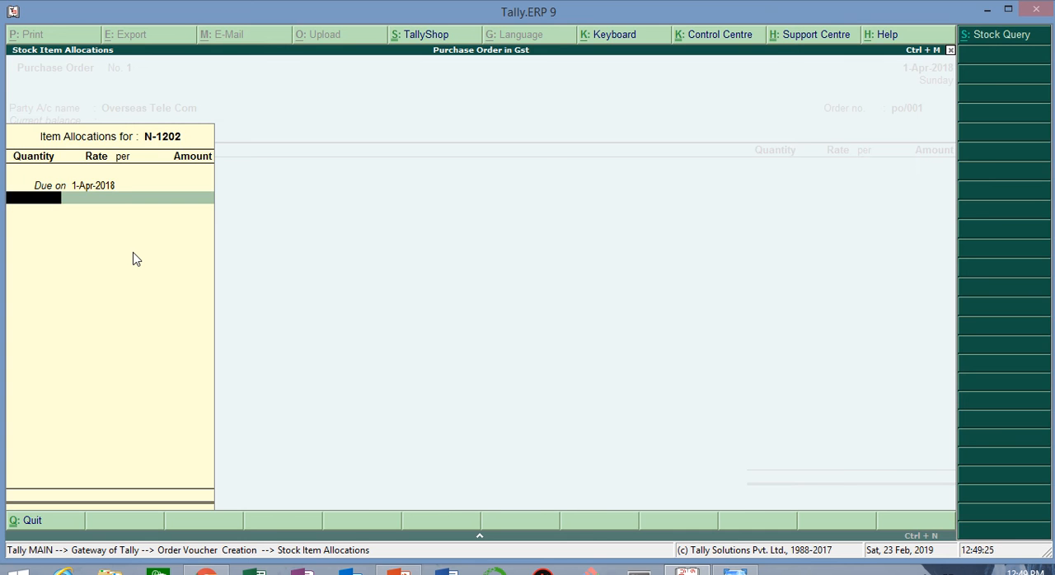
pyautogui.hotkey('alt', 'Tab')
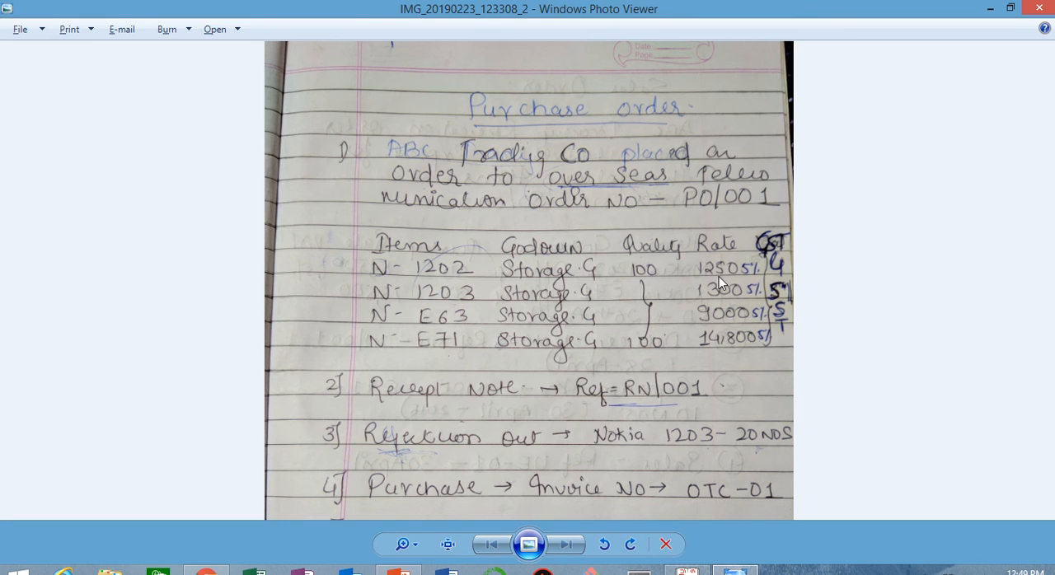
pyautogui.hotkey('alt', 'Tab')
pyautogui.write('00')
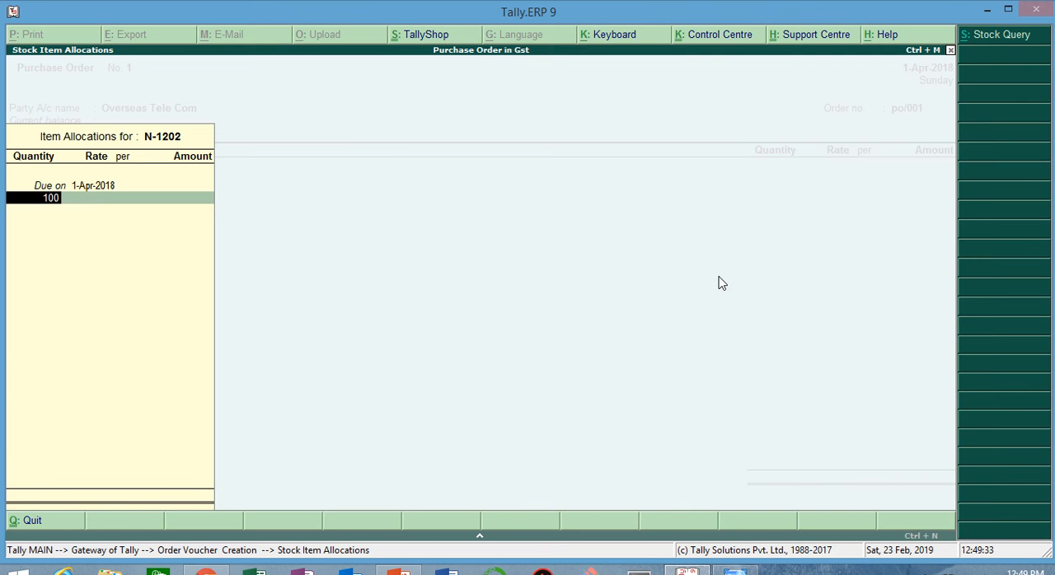
# Step: Set N-1202's rate to 1250 per piece and complete its item allocation
pyautogui.press('Return')
pyautogui.write('1250')
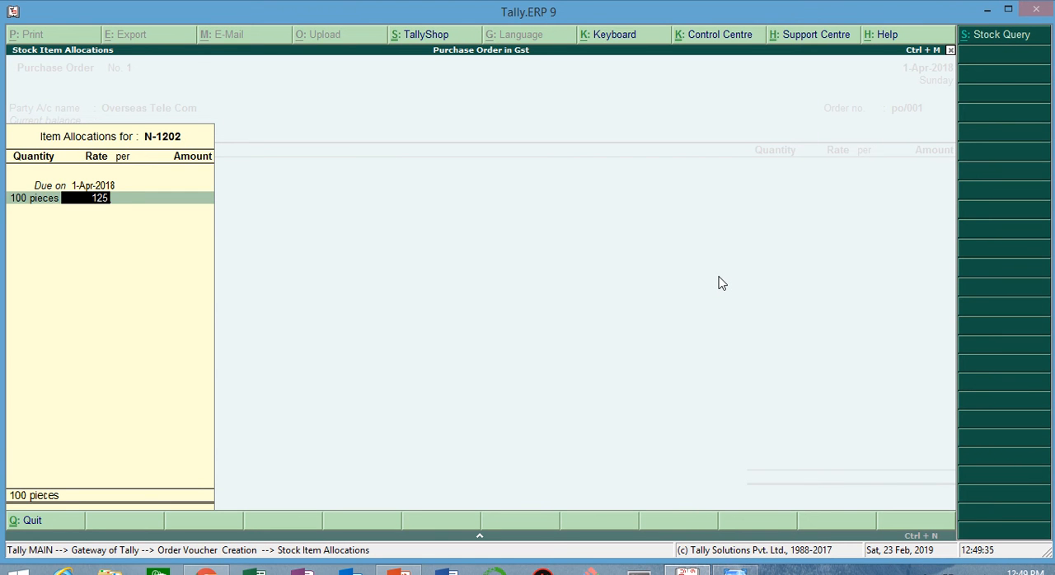
pyautogui.press('Return')
pyautogui.press('Return')
pyautogui.press('Return')
pyautogui.press('Return')
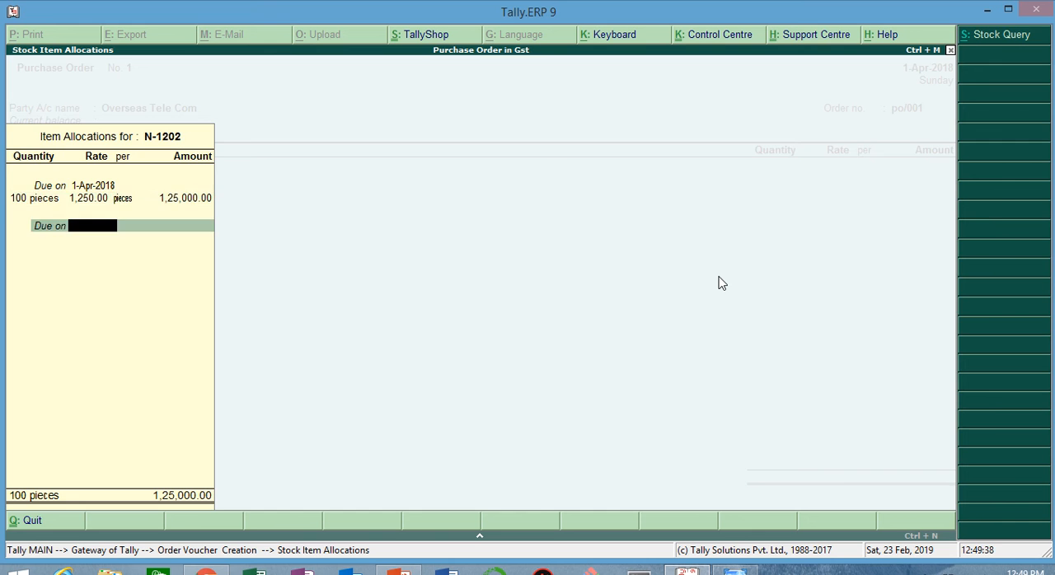
pyautogui.press('Return')
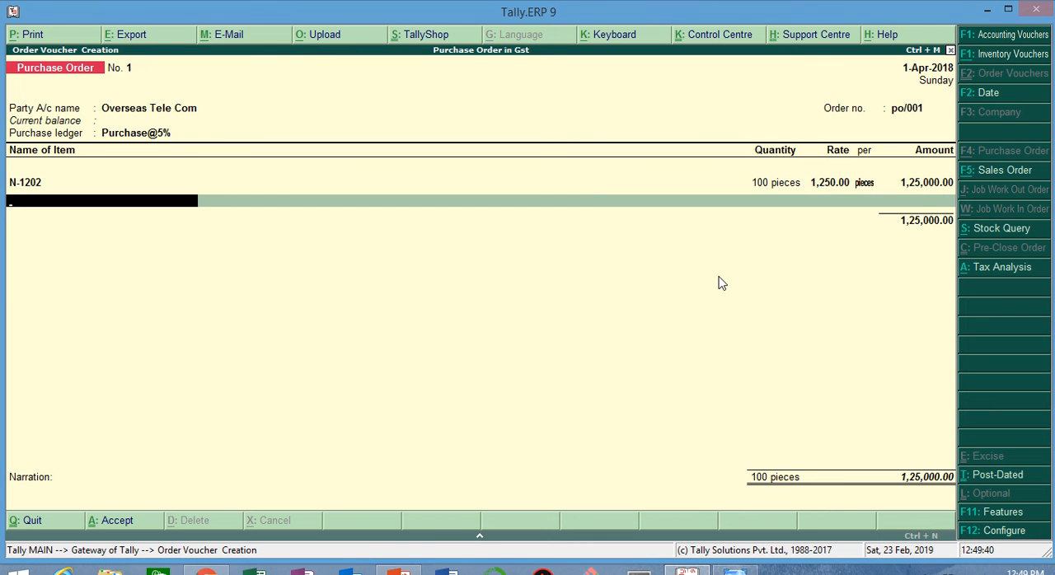
# Step: Add stock item N-1203 to the purchase order, due on 1-Apr-2018, with a quantity of 100 pieces
pyautogui.write('N')
pyautogui.press('Down')
pyautogui.press('Down')
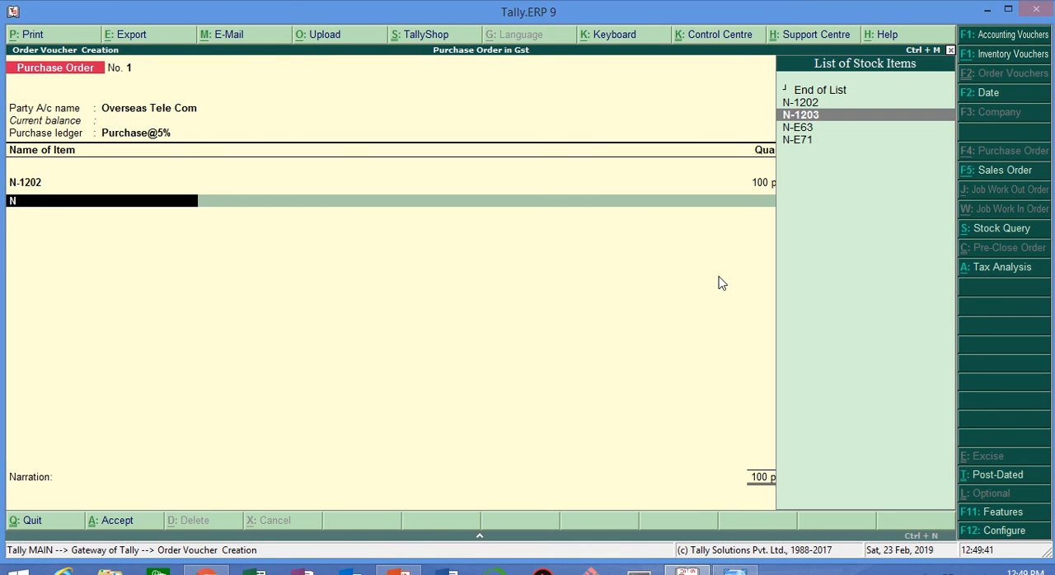
pyautogui.press('Return')
pyautogui.write('100')
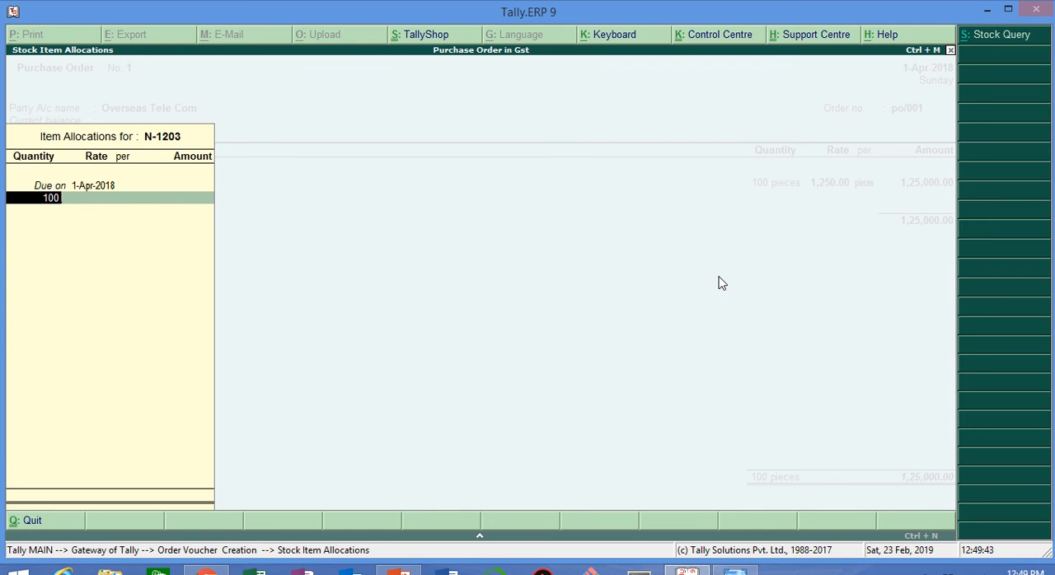
# Step: Look up N-1203's rate in the Windows Photo Viewer notes, enter 1300 per piece, and finish the item allocation
pyautogui.hotkey('alt', 'Tab')
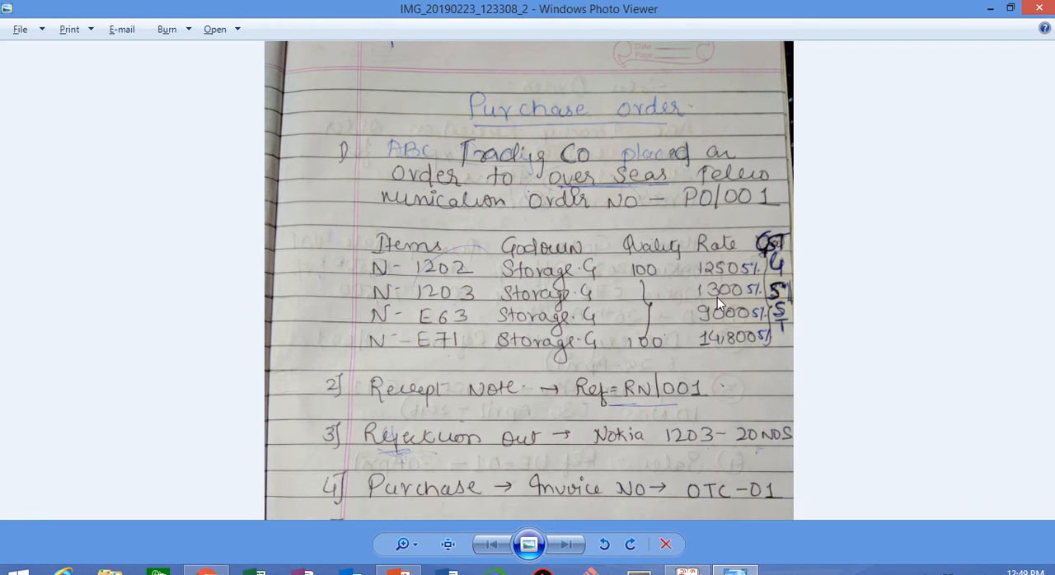
pyautogui.hotkey('alt', 'Tab')
pyautogui.write('1300')
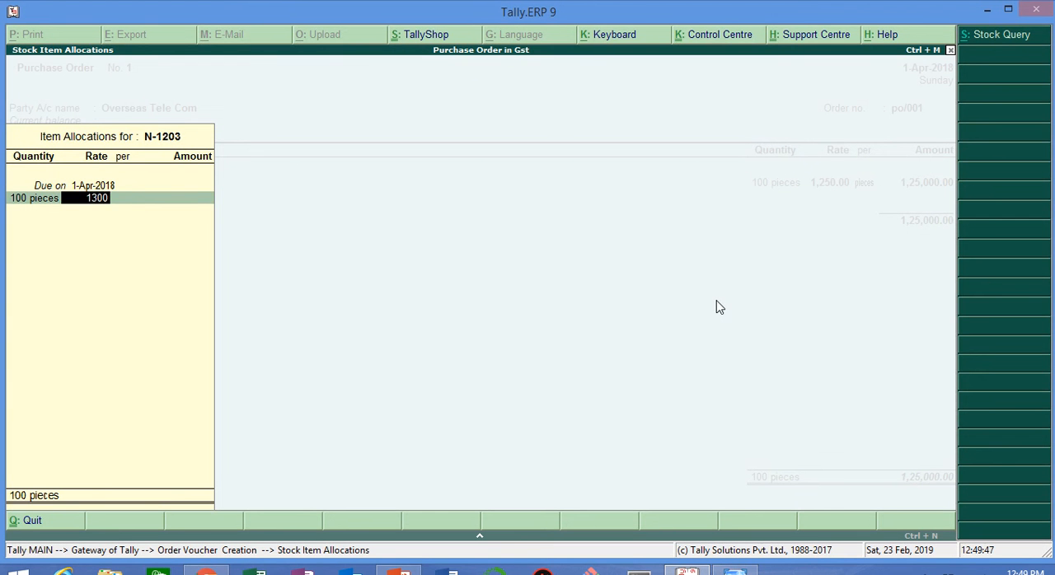
pyautogui.press('Return')
# Step: Accept the accounting details for N-1203 with Purchase@5% as the ledger for the full amount
pyautogui.press('Return')
pyautogui.press('Return')
pyautogui.press('Return')
pyautogui.press('Return')
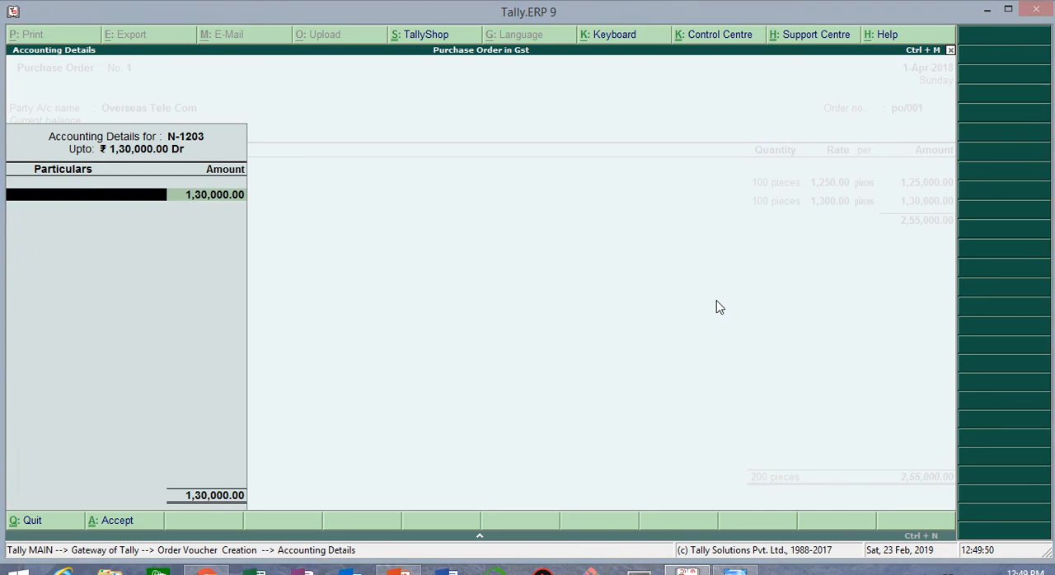
pyautogui.press('Return')
pyautogui.press('Return')
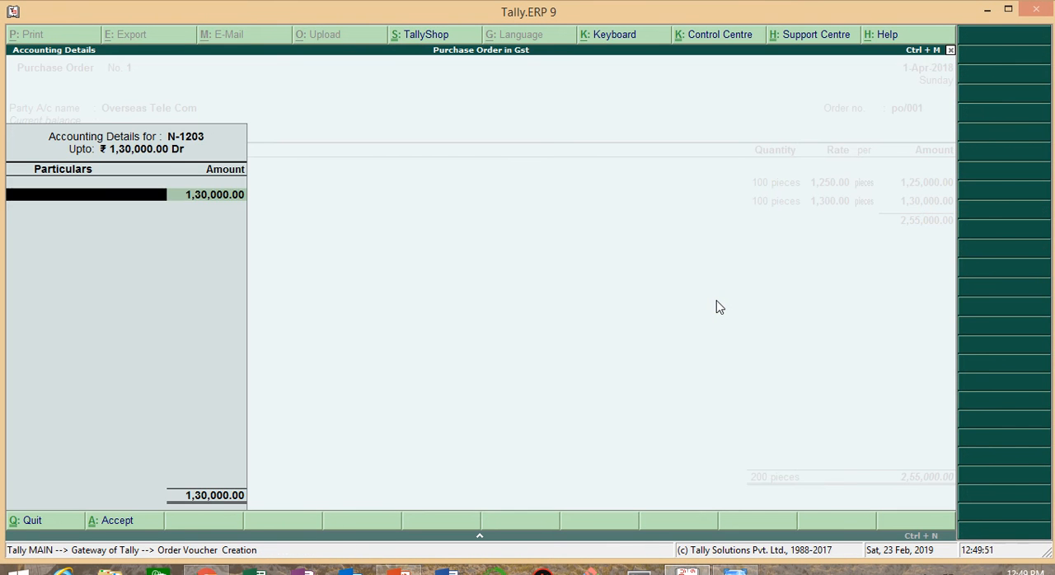
pyautogui.press('Return')
pyautogui.press('Return')
pyautogui.press('Return')
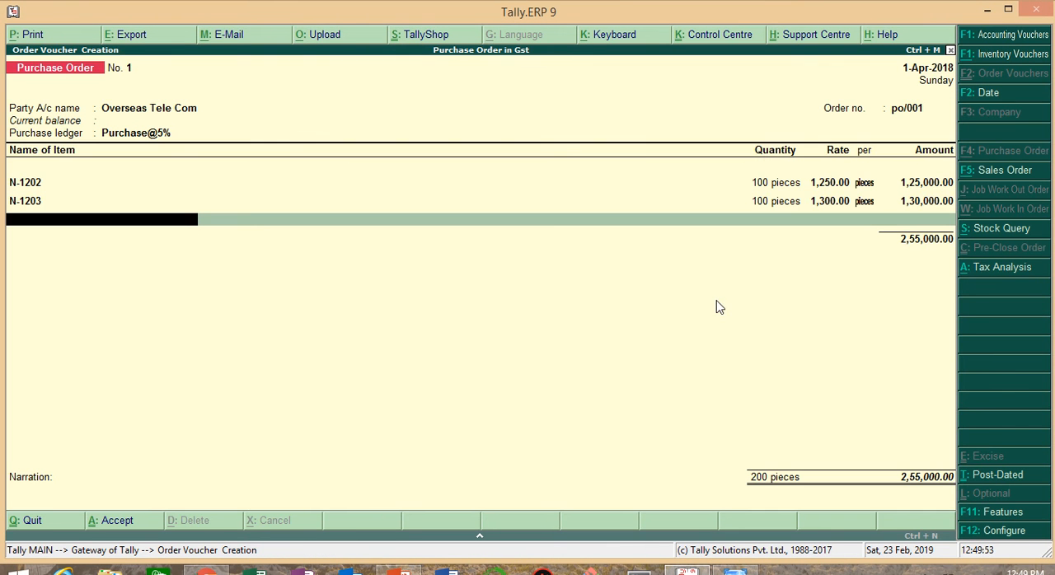
pyautogui.moveTo(614, 19)
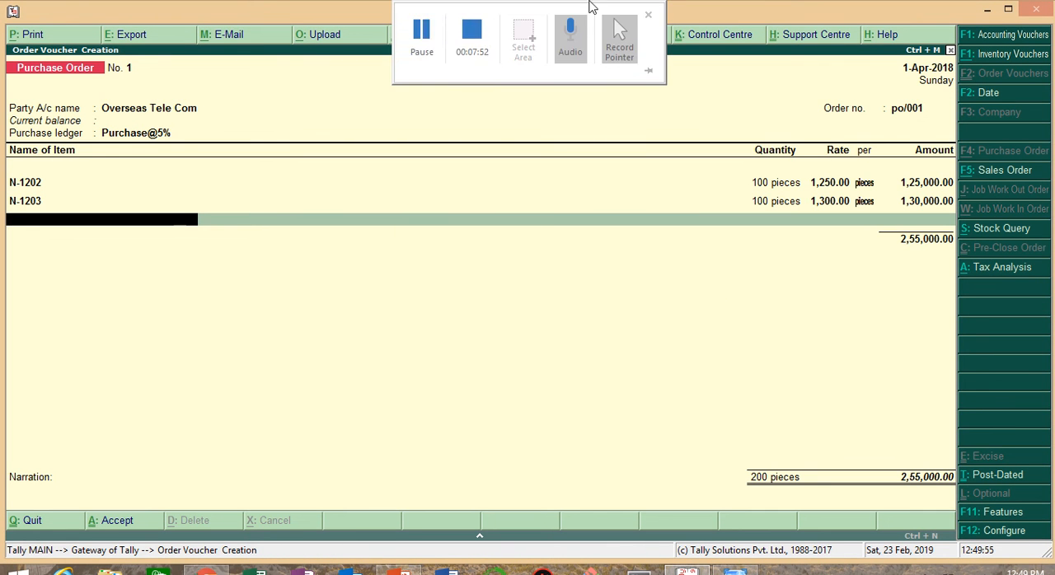
pyautogui.click(419, 40)
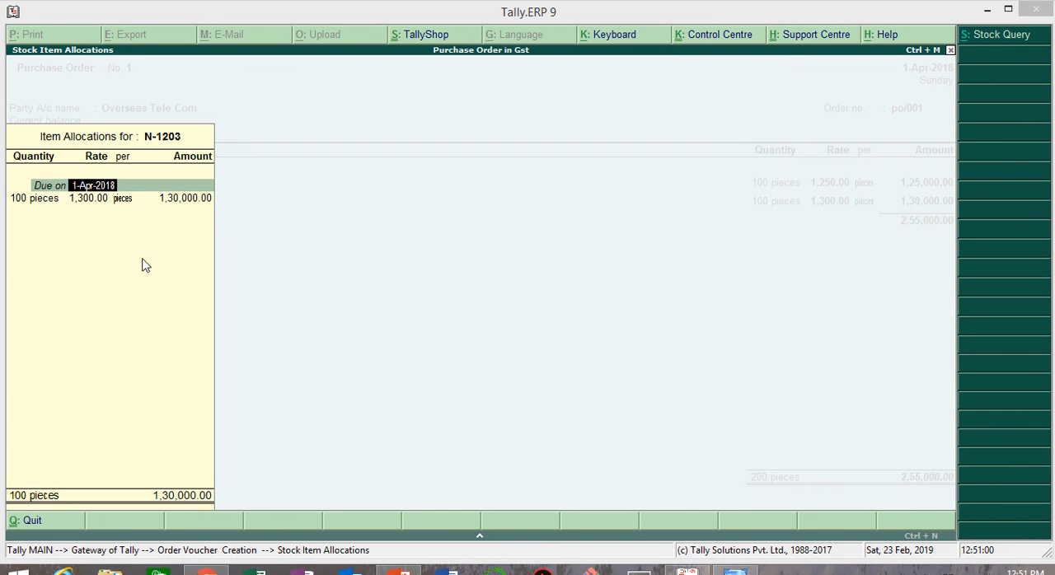
# Step: Go through N-1203's item allocation and Purchase@5% accounting details again, accept them, and move on to the next item line
pyautogui.click(202, 204)
pyautogui.press('Return')
pyautogui.press('Return')
pyautogui.press('Return')
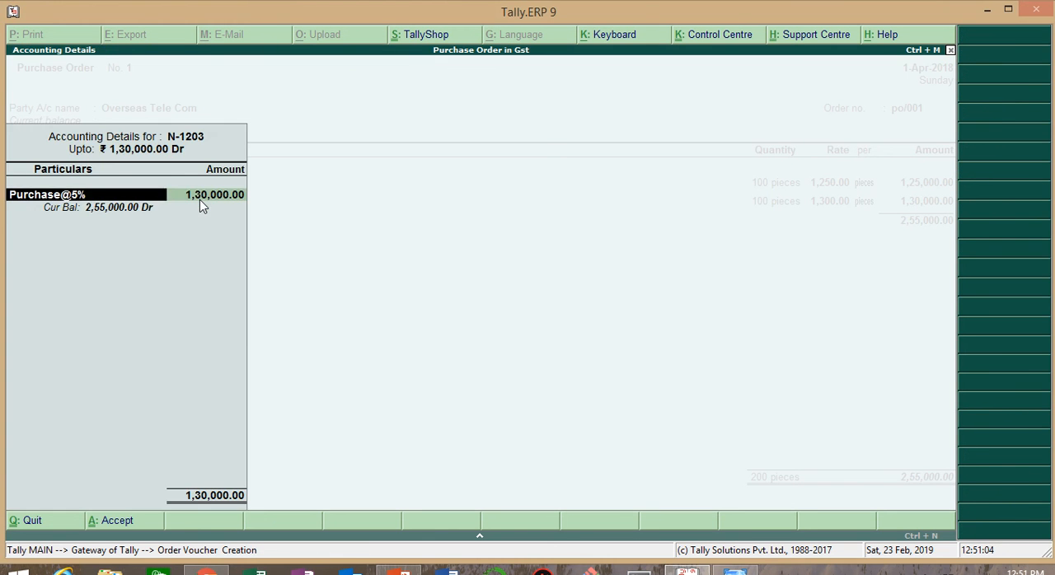
pyautogui.press('Return')
pyautogui.press('Return')
pyautogui.press('BackSpace')
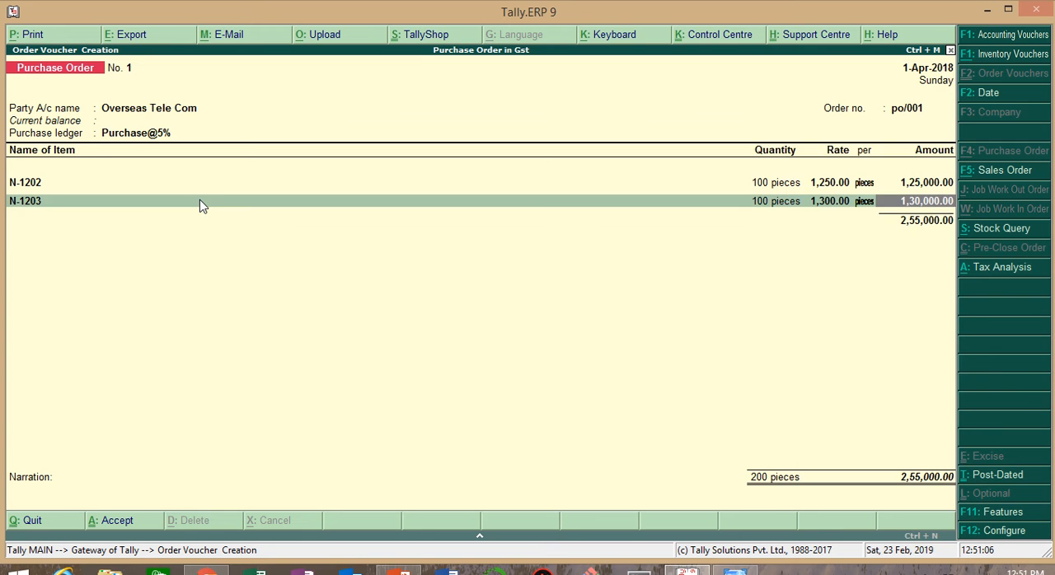
pyautogui.press('Return')
# Step: Add stock item N-E63 to the purchase order, due on 1-Apr-2018, with a quantity of 100 pieces
pyautogui.press('Return')
pyautogui.press('Return')
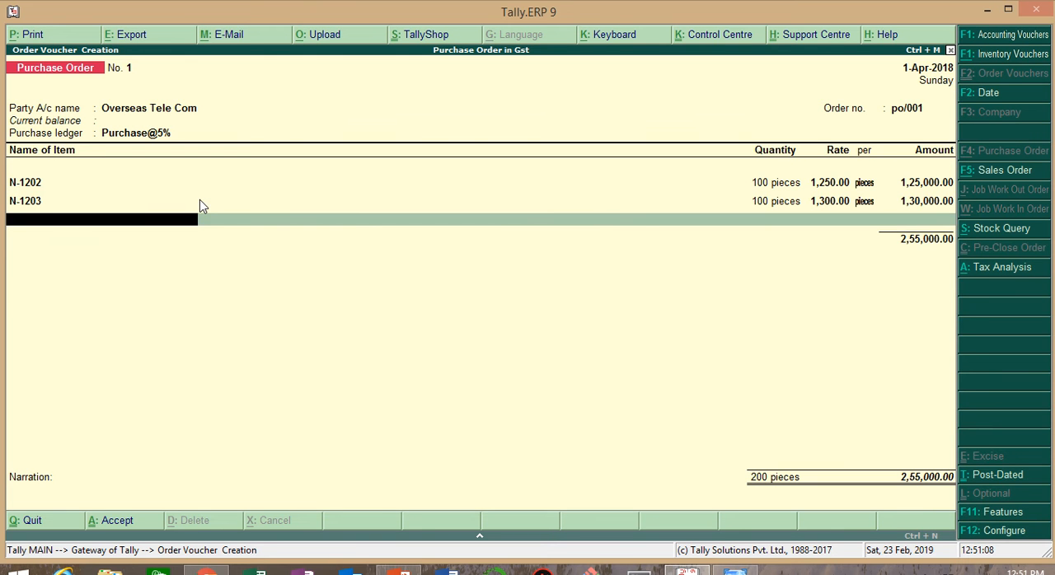
pyautogui.write('N')
pyautogui.press('Down')
pyautogui.press('Down')
pyautogui.press('Return')
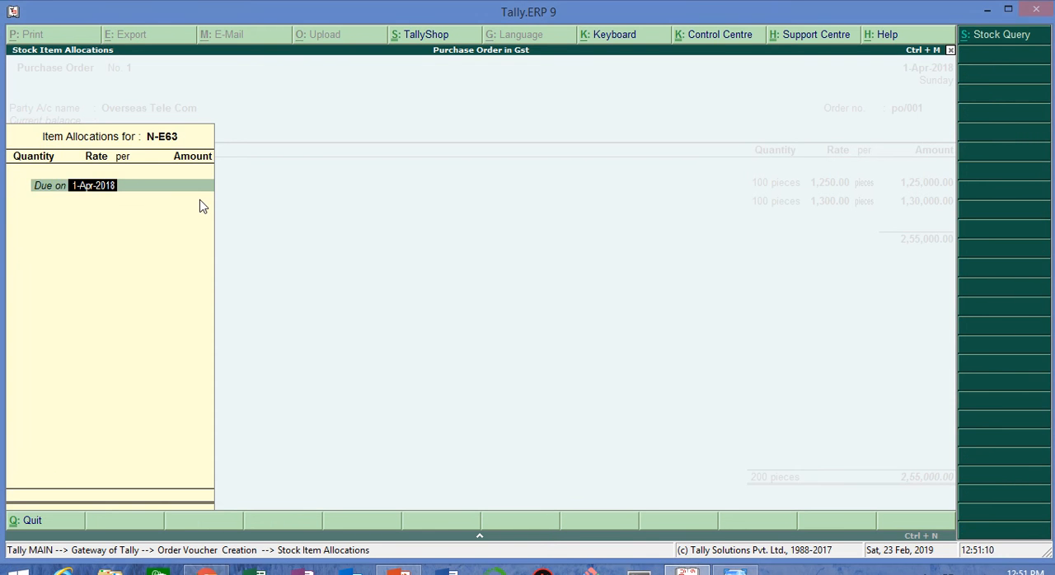
pyautogui.press('Return')
pyautogui.write('100')
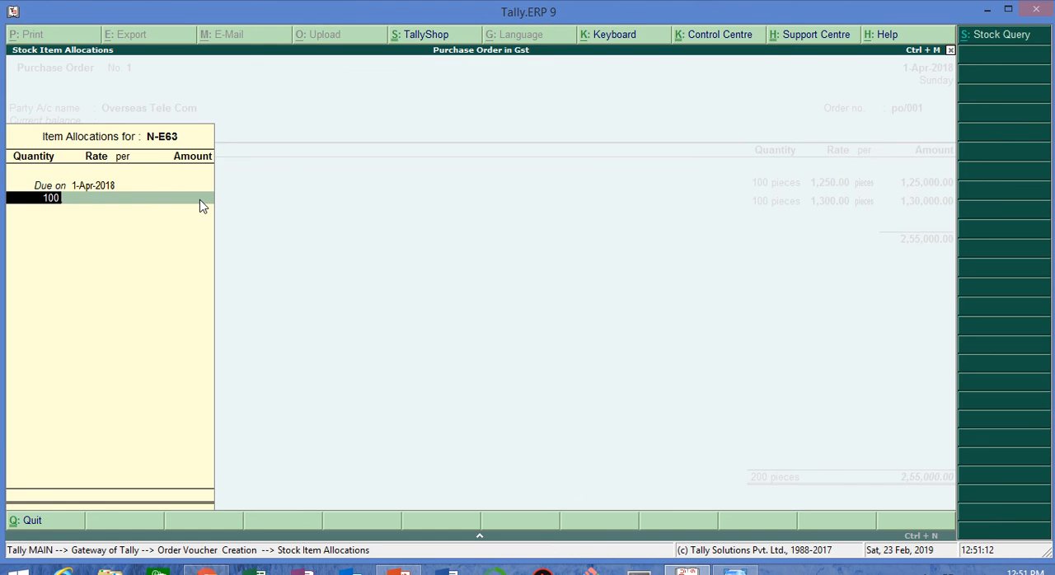
pyautogui.press('Return')
# Step: Look up N-E63's rate in the Windows Photo Viewer notes, enter 9000 per piece, and accept its allocation to Purchase@5%
pyautogui.hotkey('alt', 'Tab')
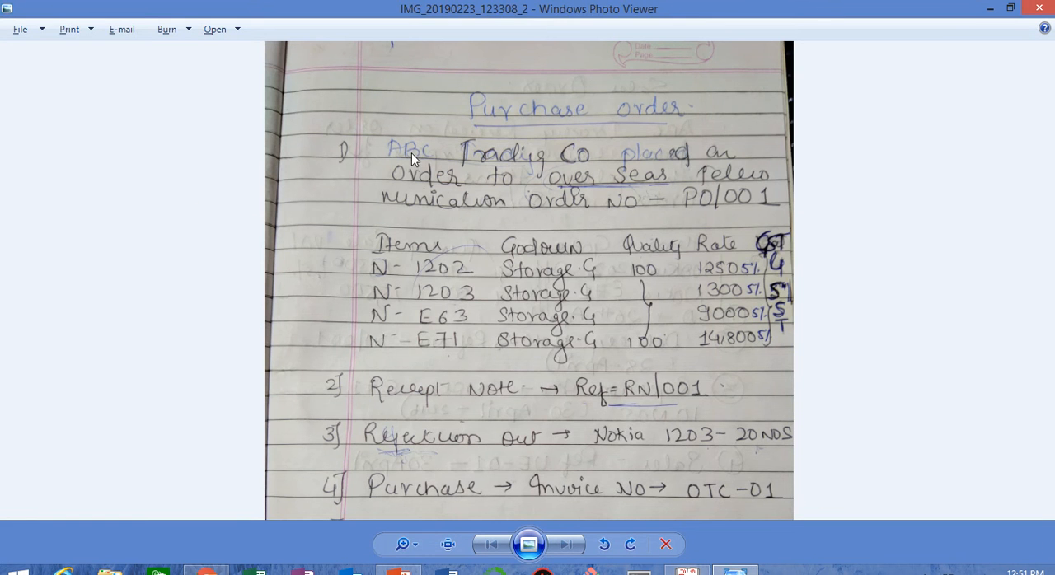
pyautogui.hotkey('alt', 'Tab')
pyautogui.write('9000')
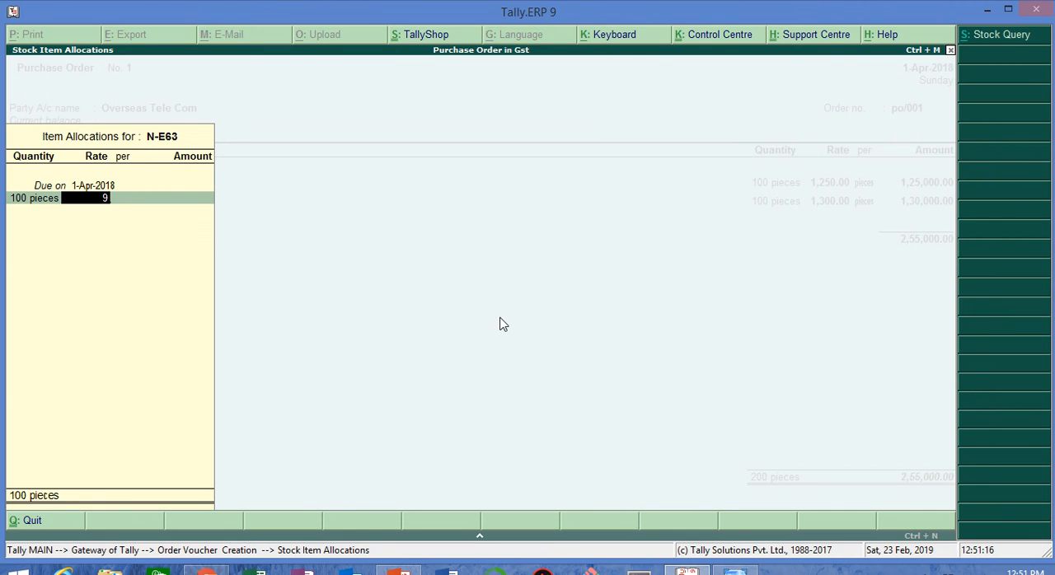
pyautogui.press('Return')
pyautogui.press('Return')
pyautogui.press('Return')
pyautogui.press('Return')
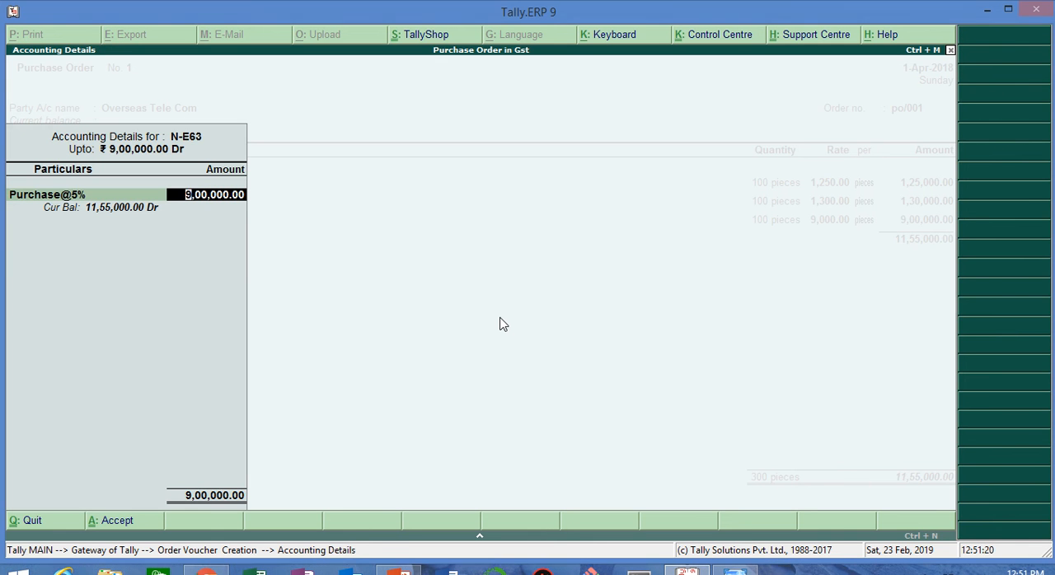
pyautogui.press('Return')
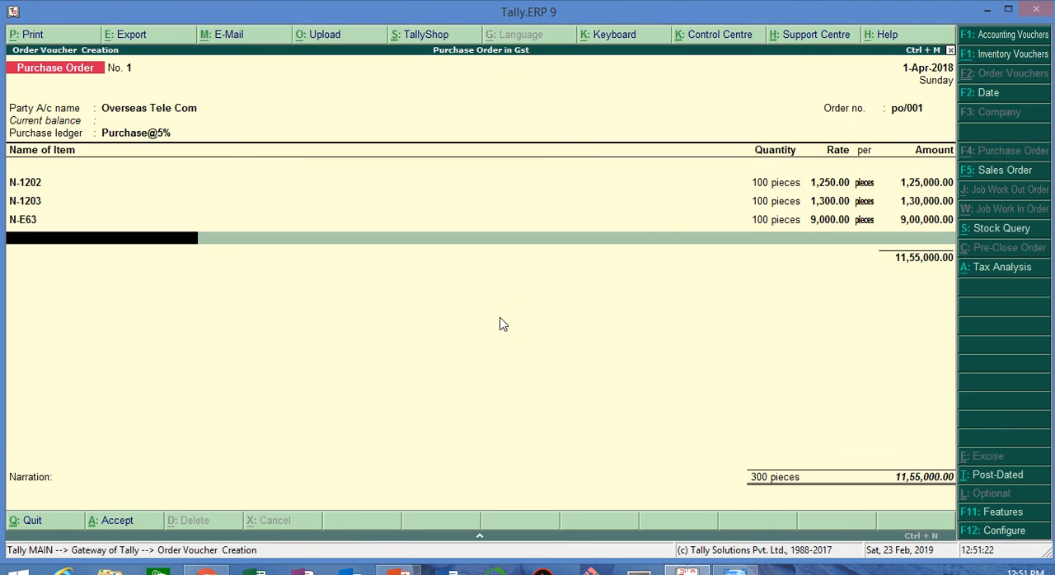
# Step: Add stock item N-E71 to the purchase order, due on 1-Apr-2018, with a quantity of 100 pieces
pyautogui.write('N')
pyautogui.press('Down')
pyautogui.press('Down')
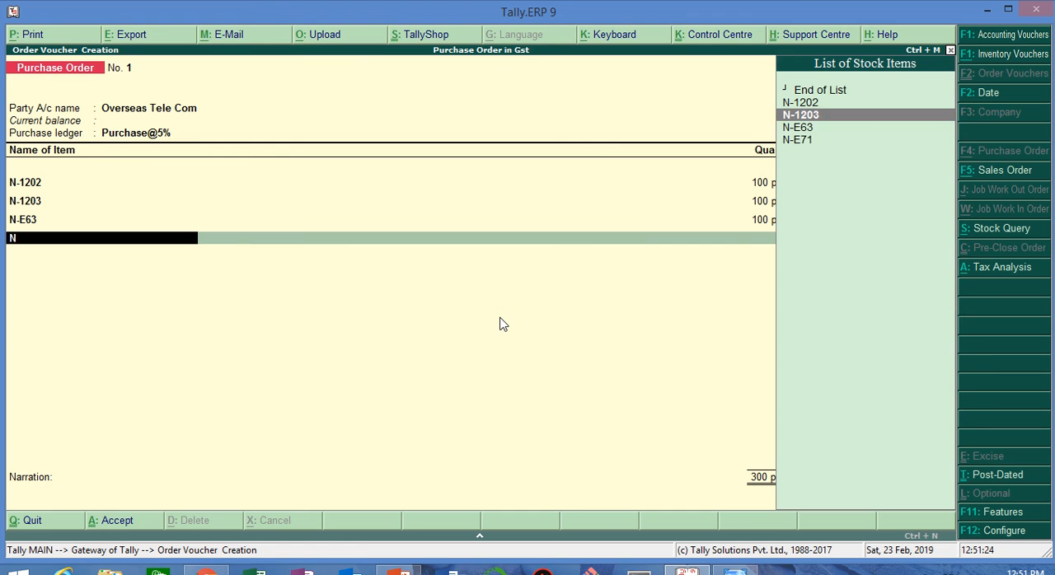
pyautogui.press('Down')
pyautogui.press('Down')
pyautogui.press('Return')
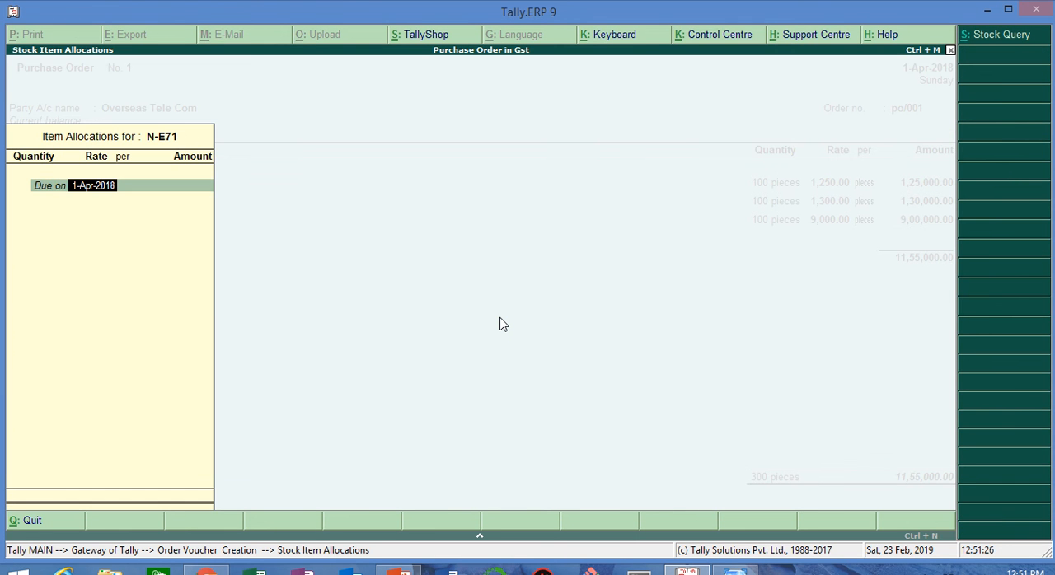
pyautogui.press('Return')
pyautogui.write('100')
pyautogui.press('Return')
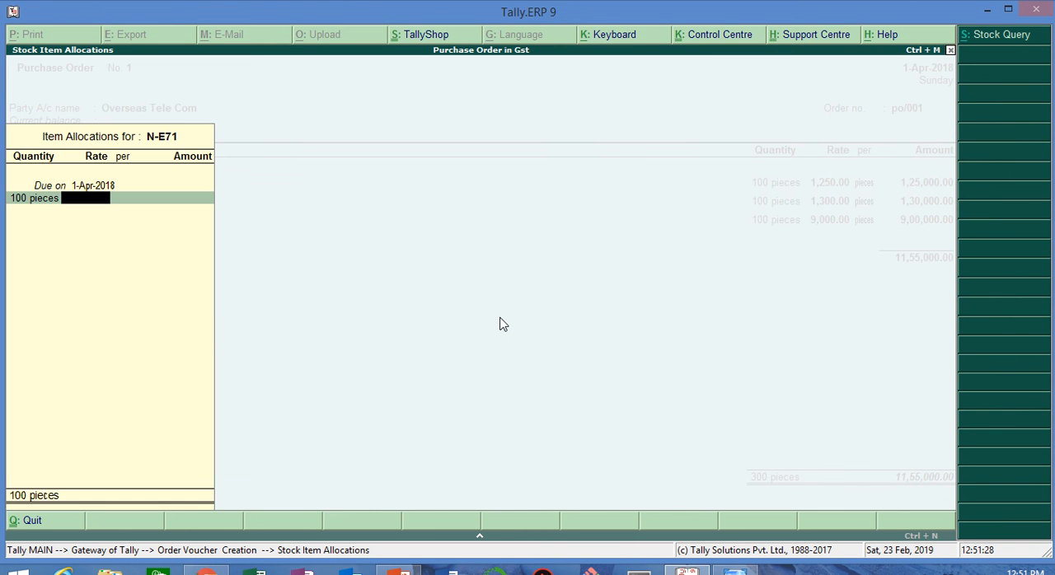
# Step: Look up N-E71's rate in the Windows Photo Viewer notes, enter 14800 per piece, and accept its item allocation and accounting details
pyautogui.hotkey('alt', 'Tab')
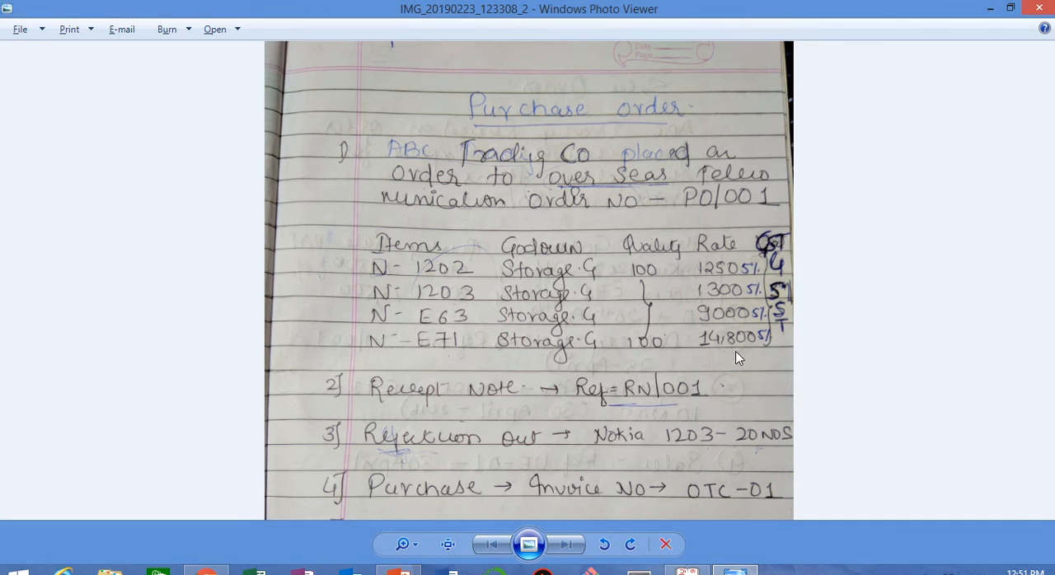
pyautogui.hotkey('alt', 'Tab')
pyautogui.write('14800')
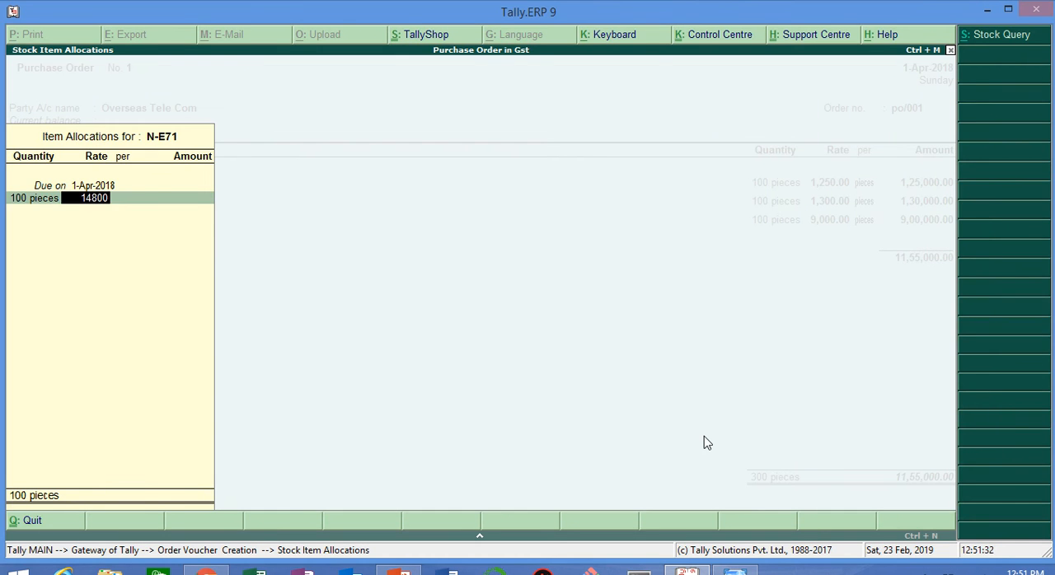
pyautogui.press('Return')
pyautogui.press('Return')
pyautogui.press('Return')
pyautogui.press('Return')
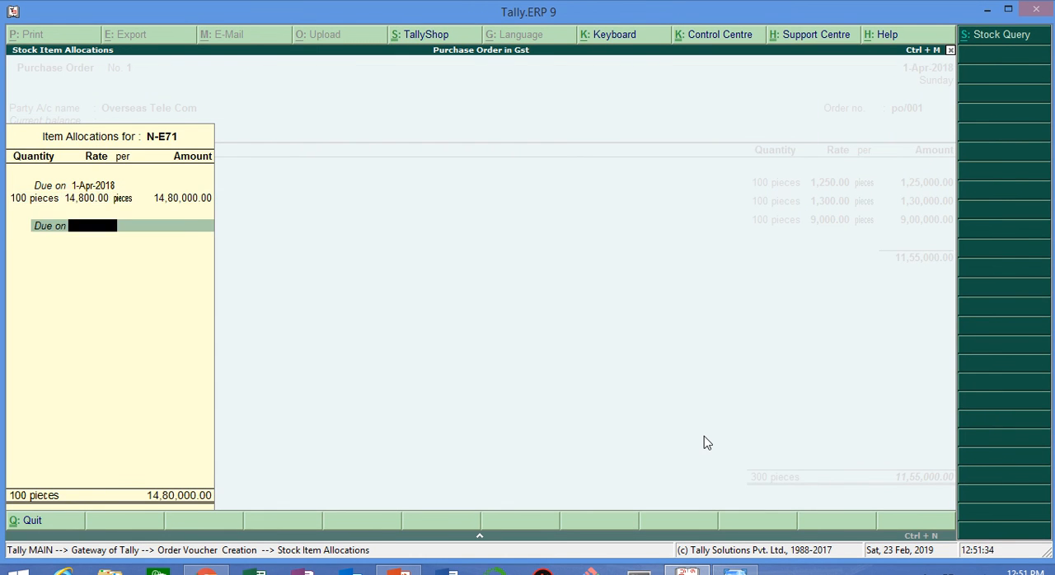
pyautogui.press('Return')
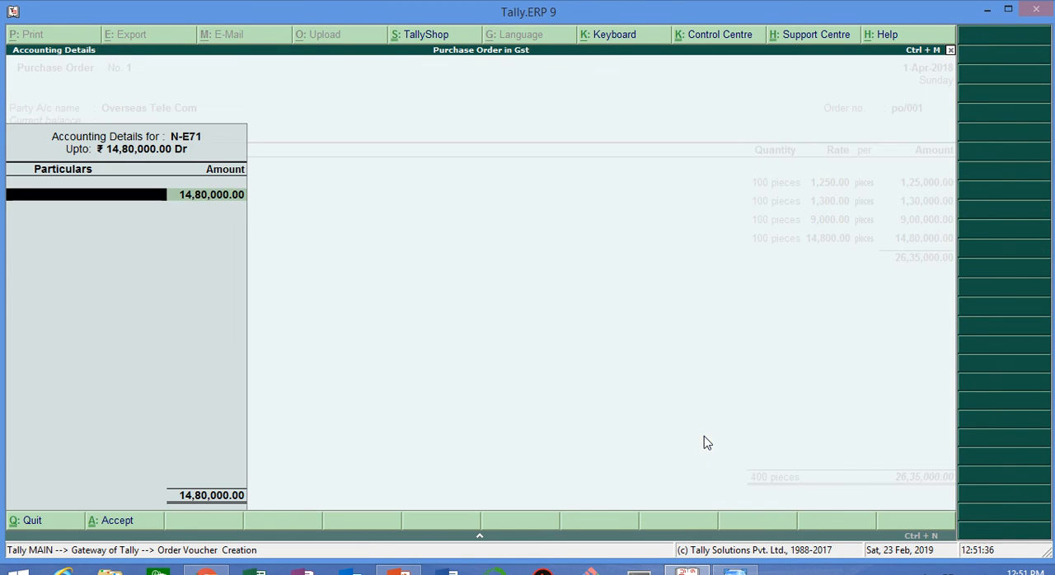
pyautogui.press('Return')
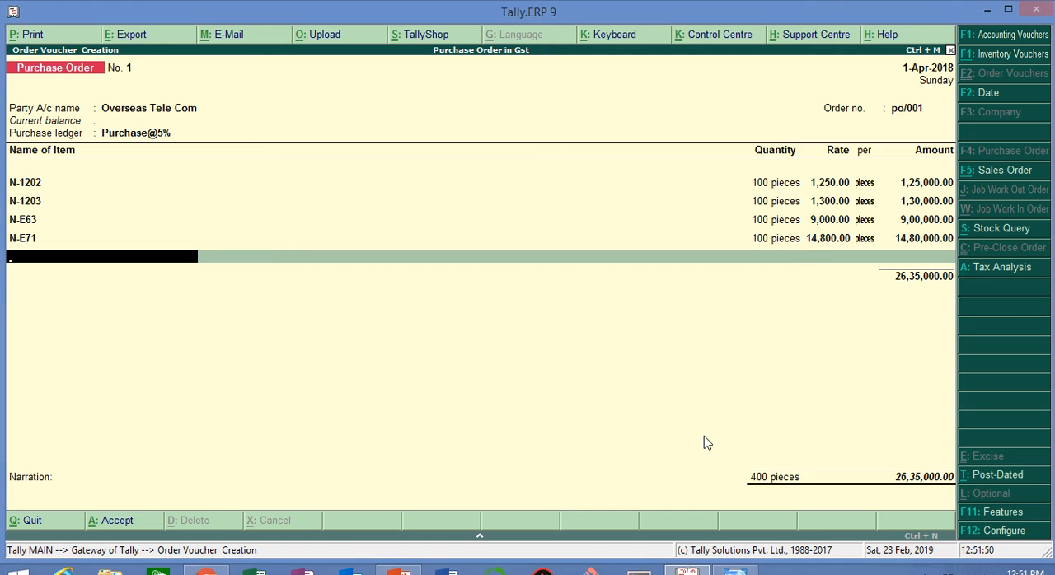
# Step: End the purchase order's item list after N-E71 and proceed to the narration
pyautogui.press('Return')
pyautogui.press('Return')
pyautogui.press('Return')
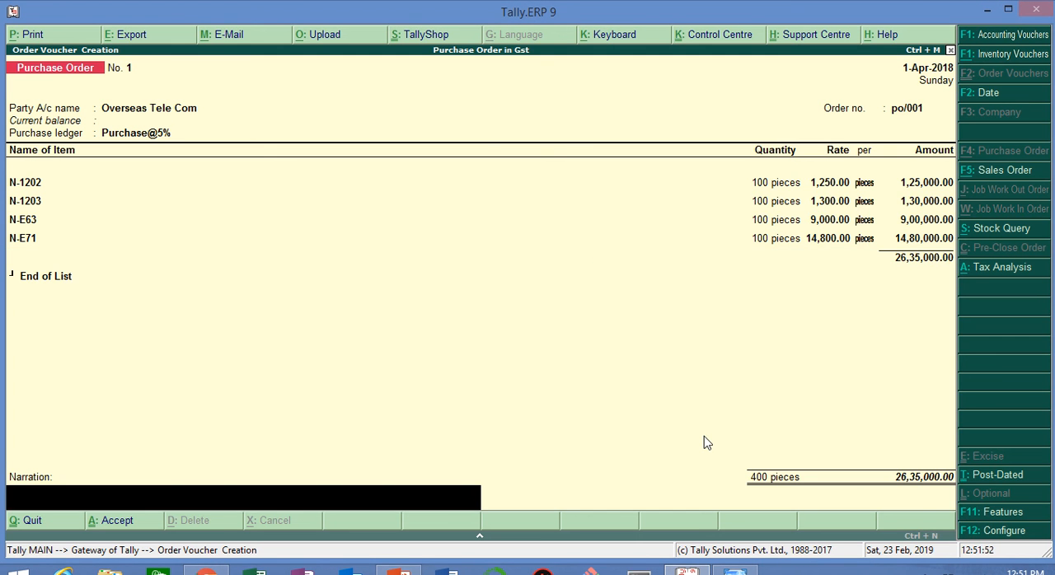
# Step: Save the purchase order without a narration and check the receipt note task in the Windows Photo Viewer notes
pyautogui.press('Return')
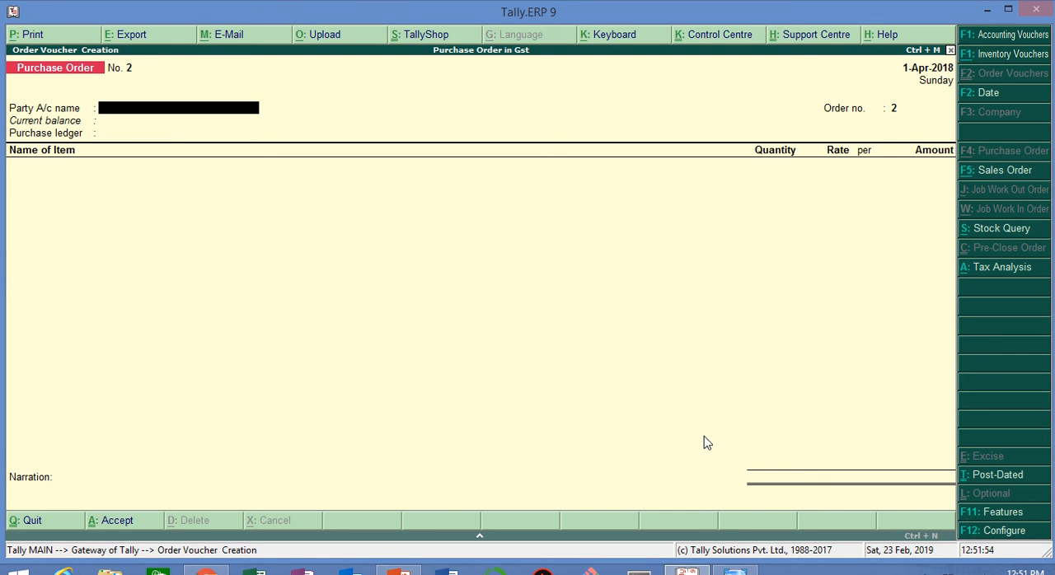
pyautogui.hotkey('alt', 'Tab')
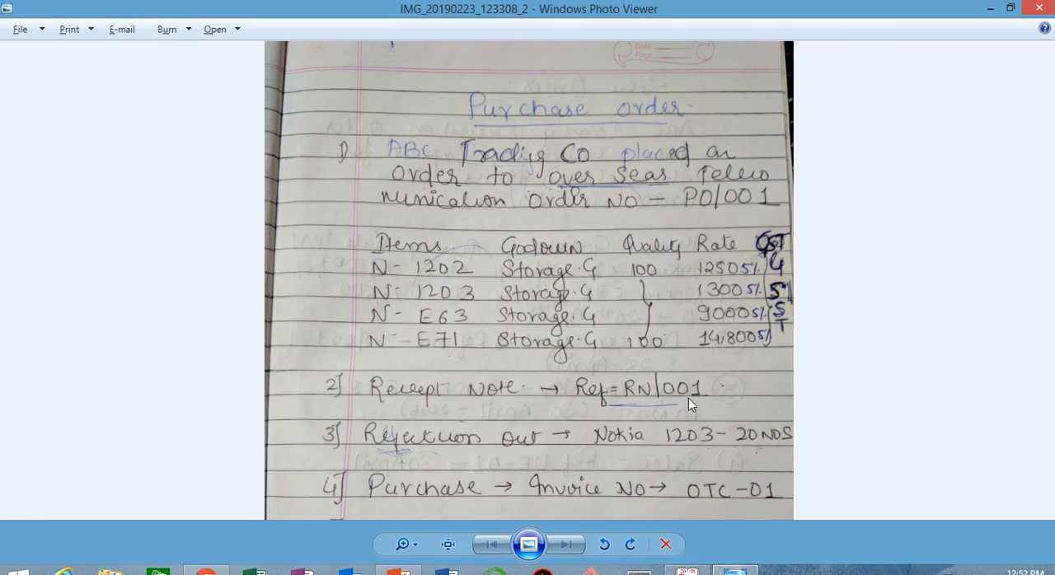
pyautogui.hotkey('alt', 'Tab')
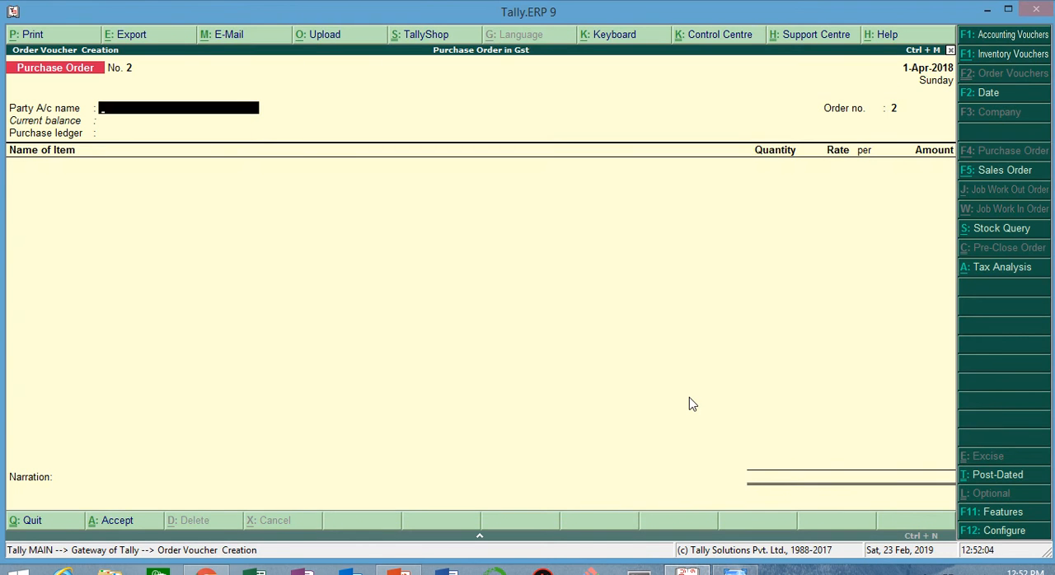
# Step: Leave purchase order entry and start a new Receipt Note among the inventory vouchers
pyautogui.press('Escape')
pyautogui.press('y')
pyautogui.press('Up')
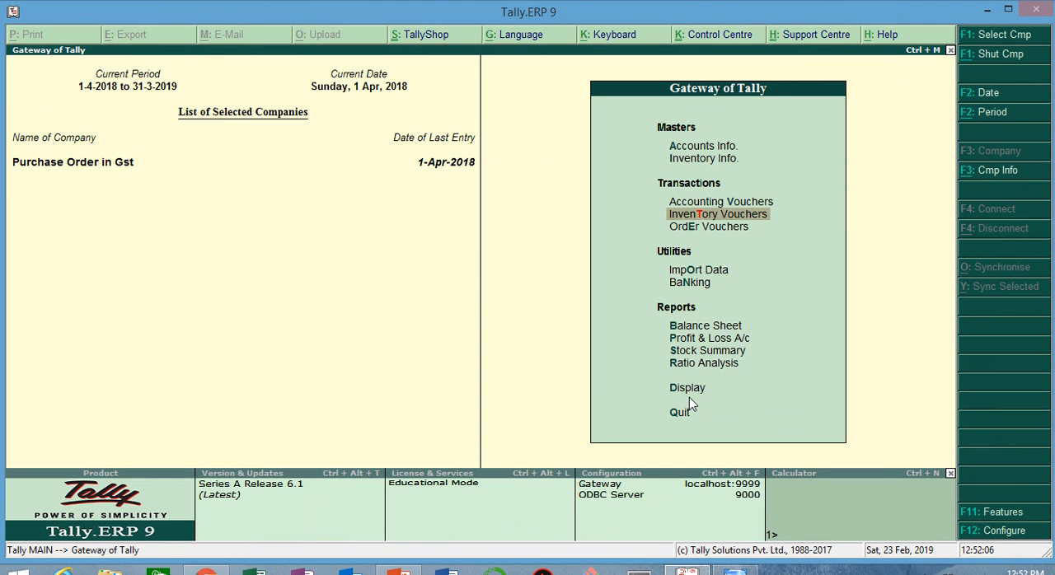
pyautogui.press('Return')
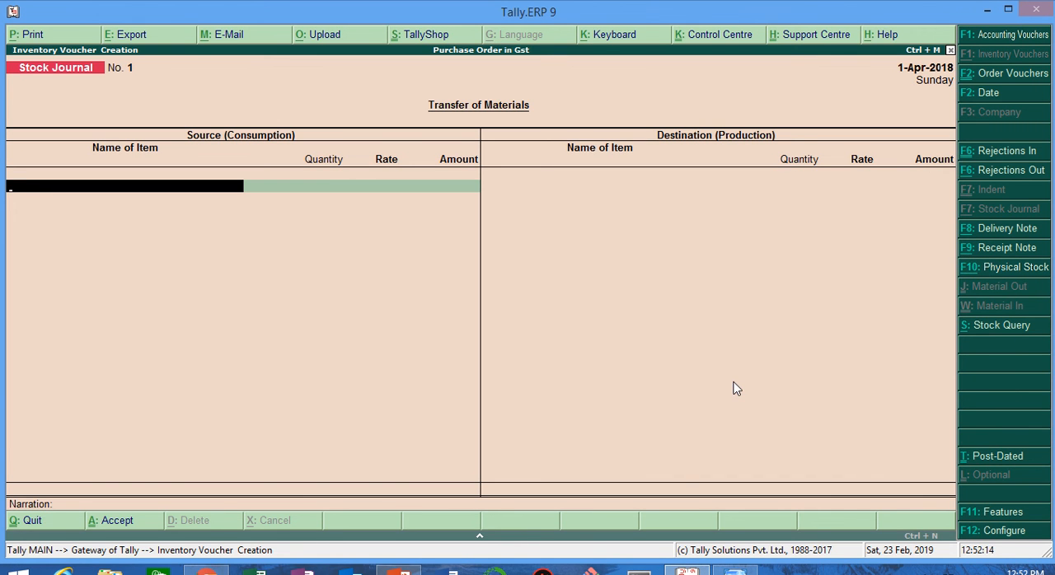
pyautogui.hotkey('alt', 'F9')
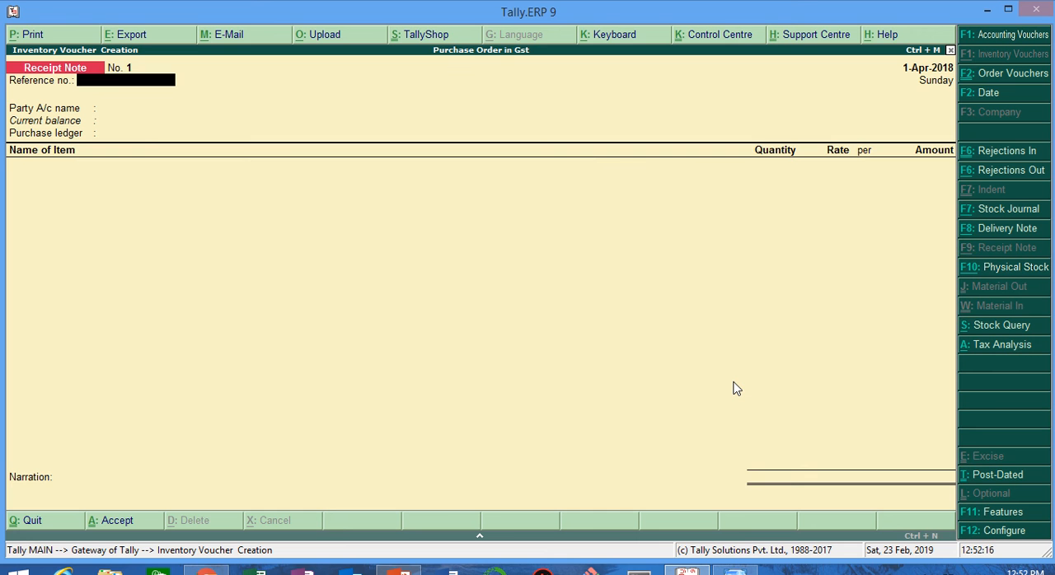
# Step: Look up the receipt reference in the Windows Photo Viewer notes, enter Rn/001 as the reference number, and select Overseas Tele Com as the party
pyautogui.hotkey('alt', 'Tab')
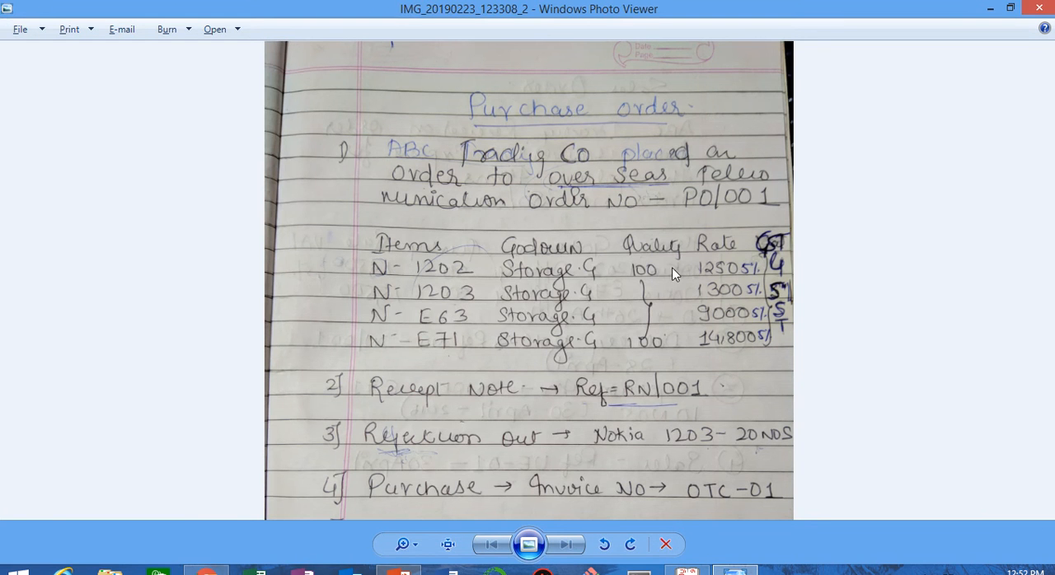
pyautogui.hotkey('alt', 'Tab')
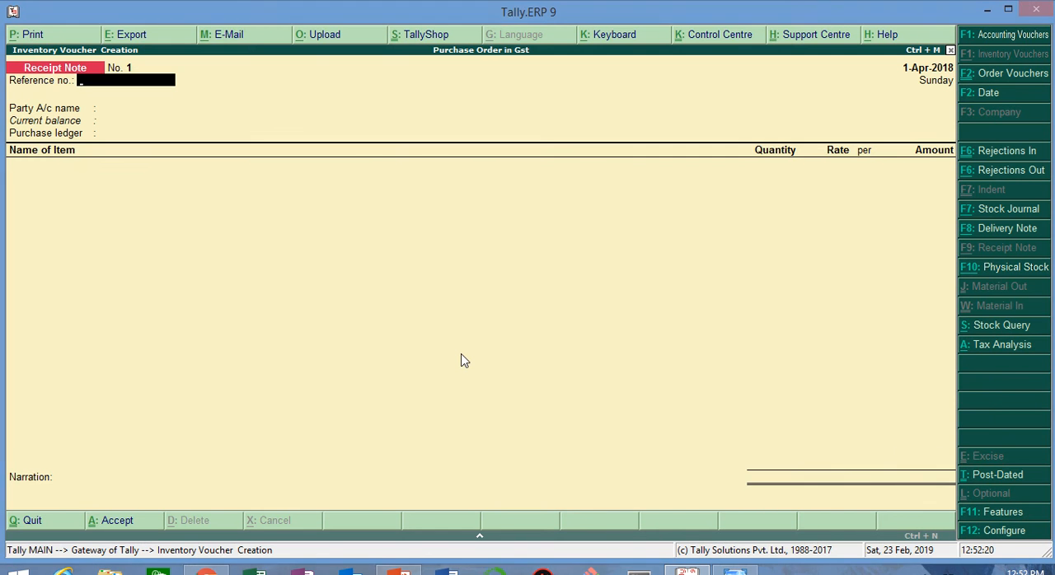
pyautogui.write('R')
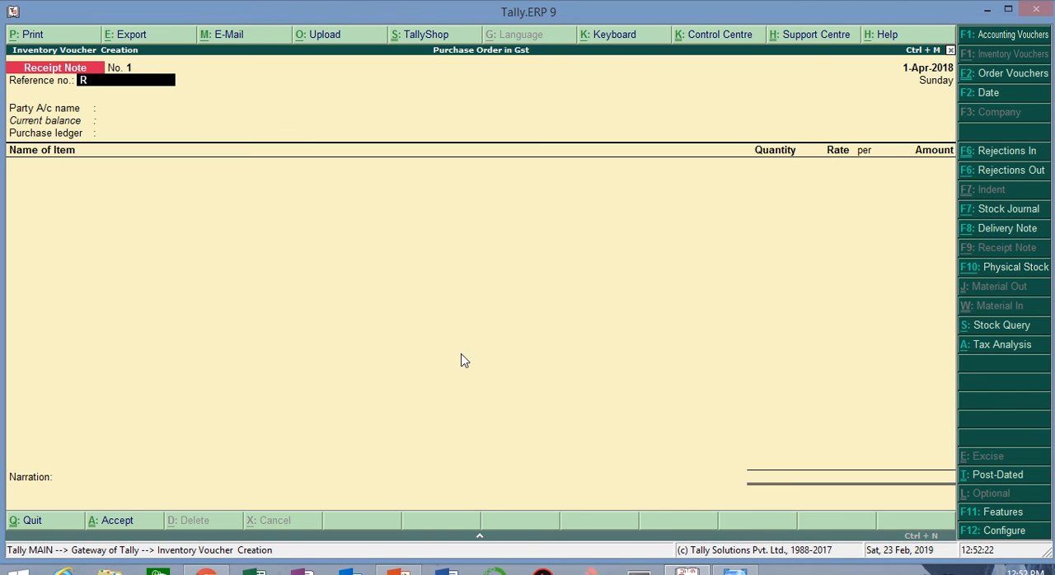
pyautogui.write('n/001')
pyautogui.press('Return')
pyautogui.press('Down')
pyautogui.press('Return')
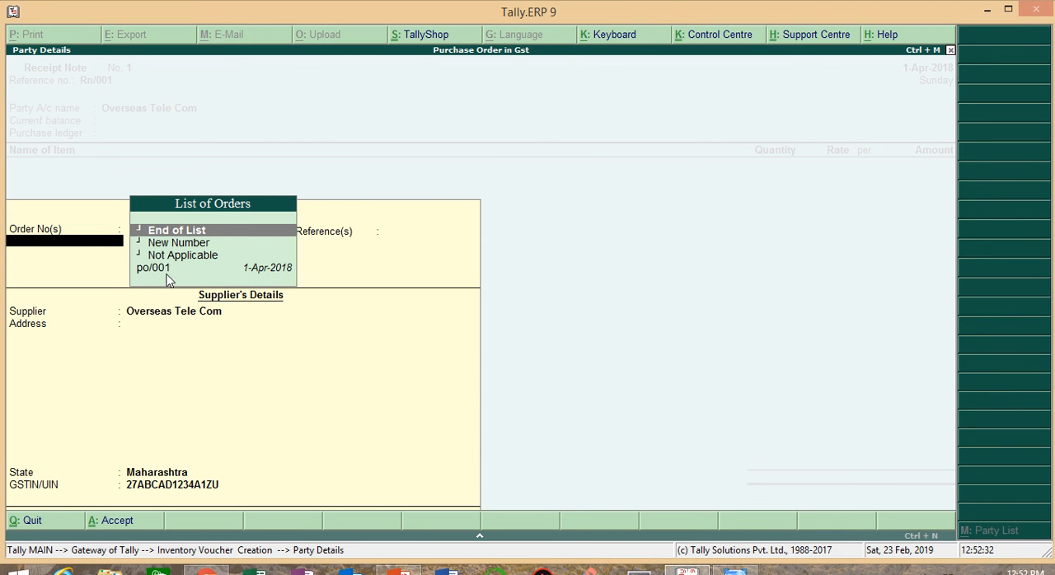
# Step: Link the receipt note to order po/001, accept the supplier's details, and keep Purchase@5% as the purchase ledger
pyautogui.press('Down')
pyautogui.press('Down')
pyautogui.press('Down')
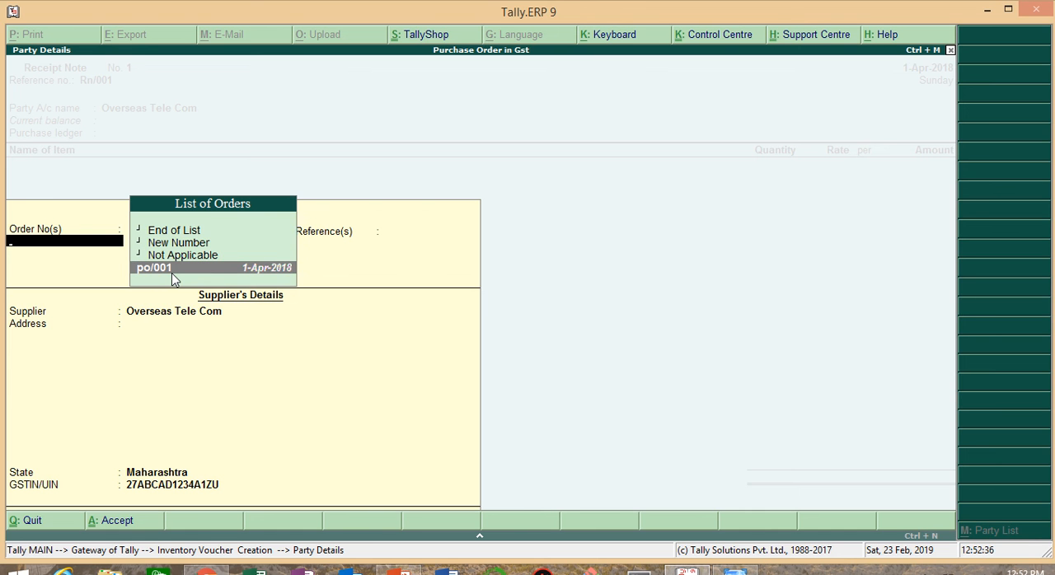
pyautogui.press('Return')
pyautogui.press('Return')
pyautogui.press('Return')
pyautogui.press('Return')
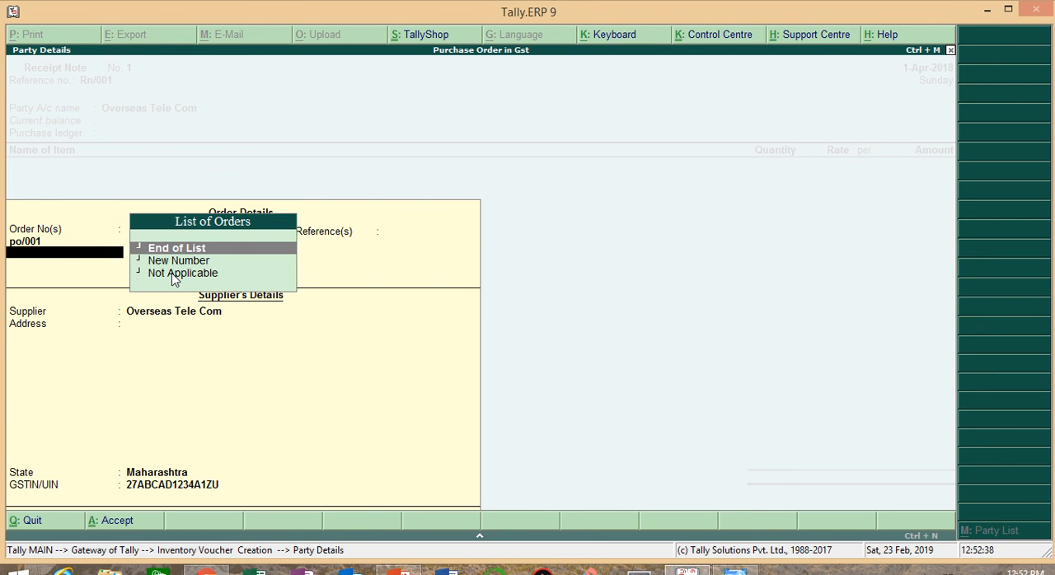
pyautogui.press('Return')
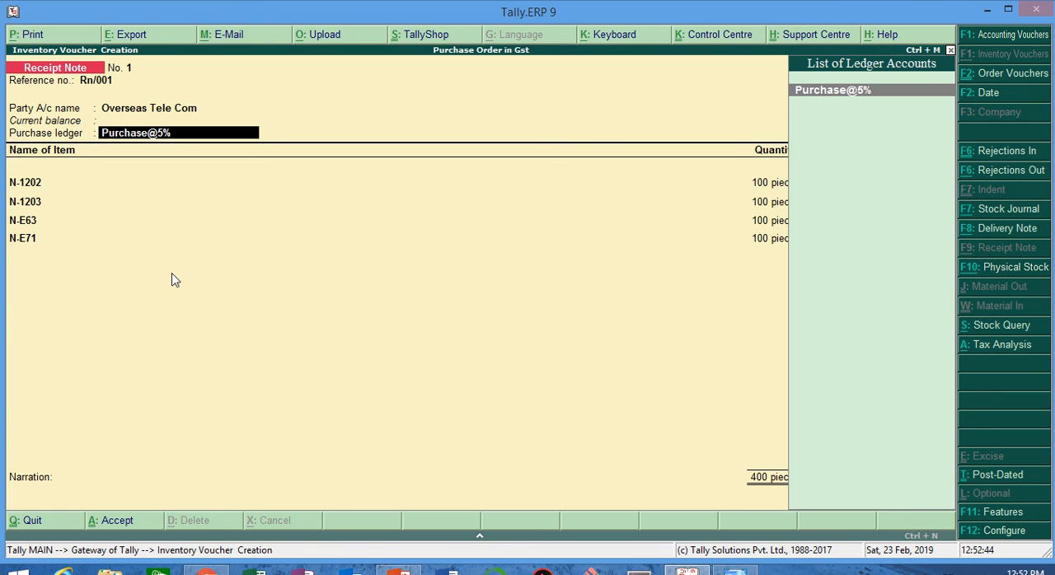
pyautogui.press('Return')
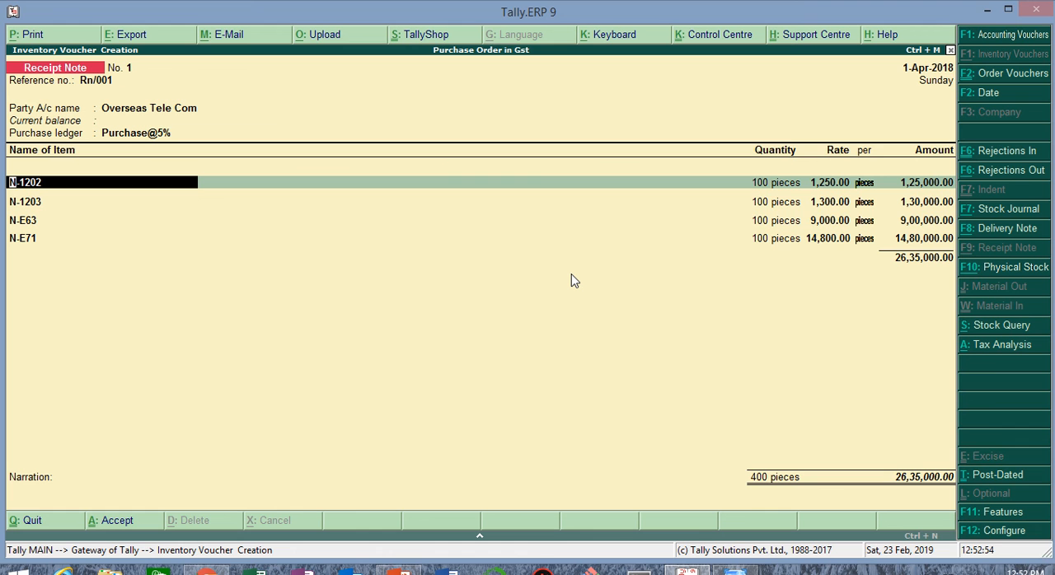
# Step: Review the po/001 order link in the receipt note's party details and return to the item list
pyautogui.press('BackSpace')
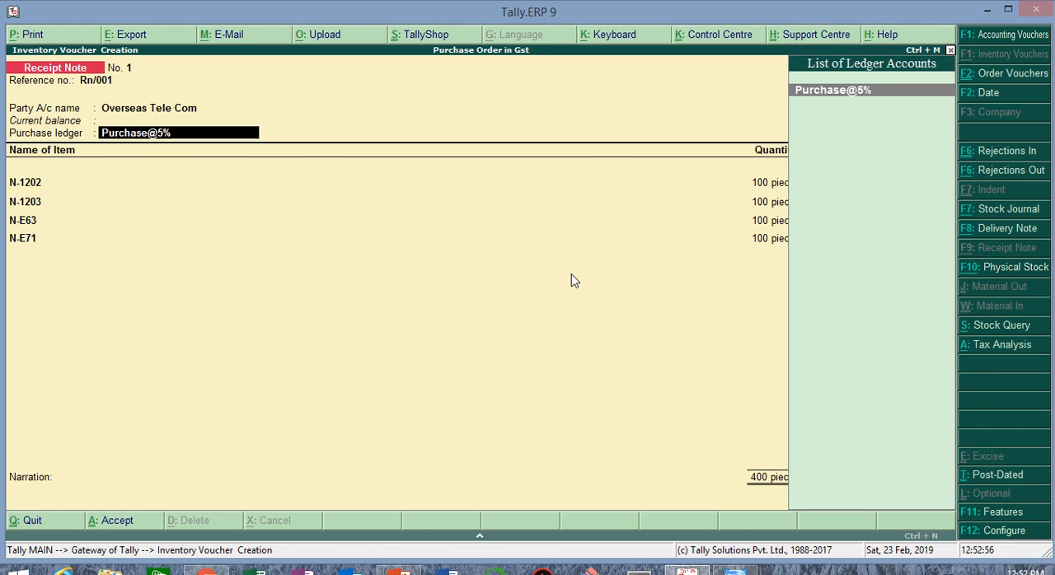
pyautogui.press('BackSpace')
pyautogui.press('Return')
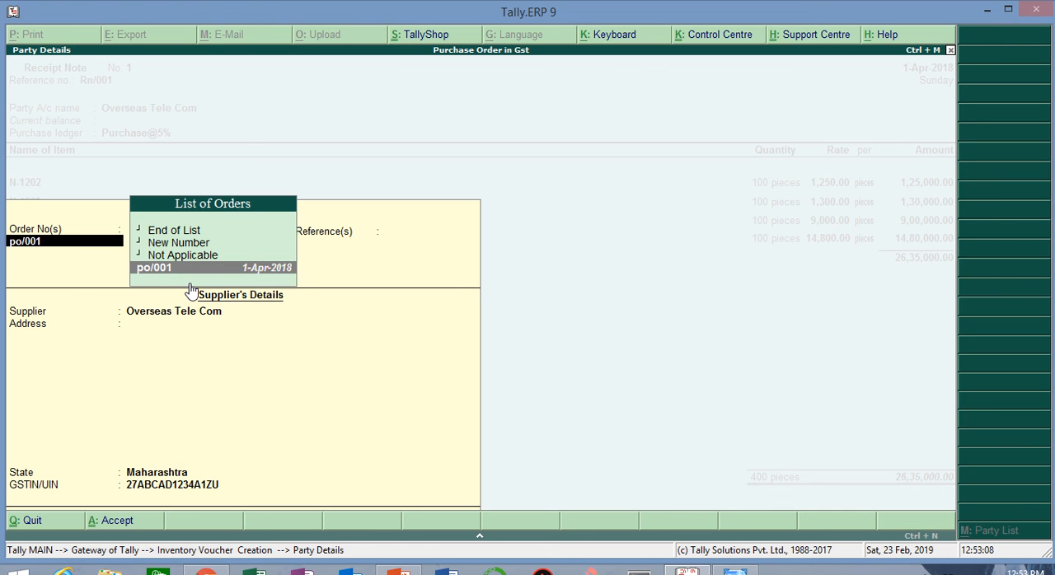
pyautogui.press('Return')
pyautogui.press('Return')
pyautogui.press('Return')
pyautogui.press('Return')
pyautogui.press('Return')
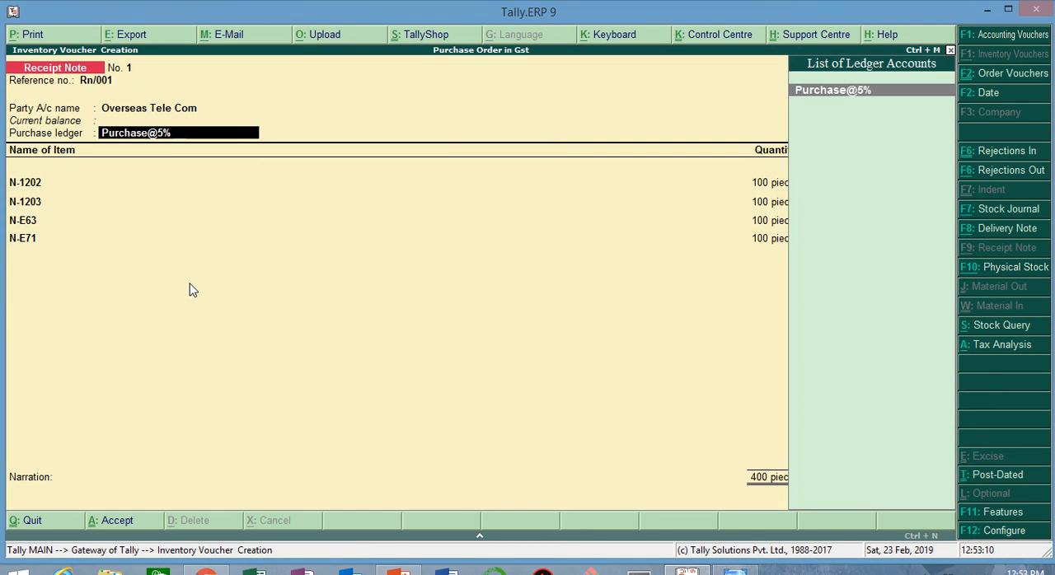
pyautogui.press('Return')
# Step: Accept the receipt note's item allocations for N-1202 and N-1203 against tracking number Rn/001 and order po/001
pyautogui.press('Return')
pyautogui.press('Return')
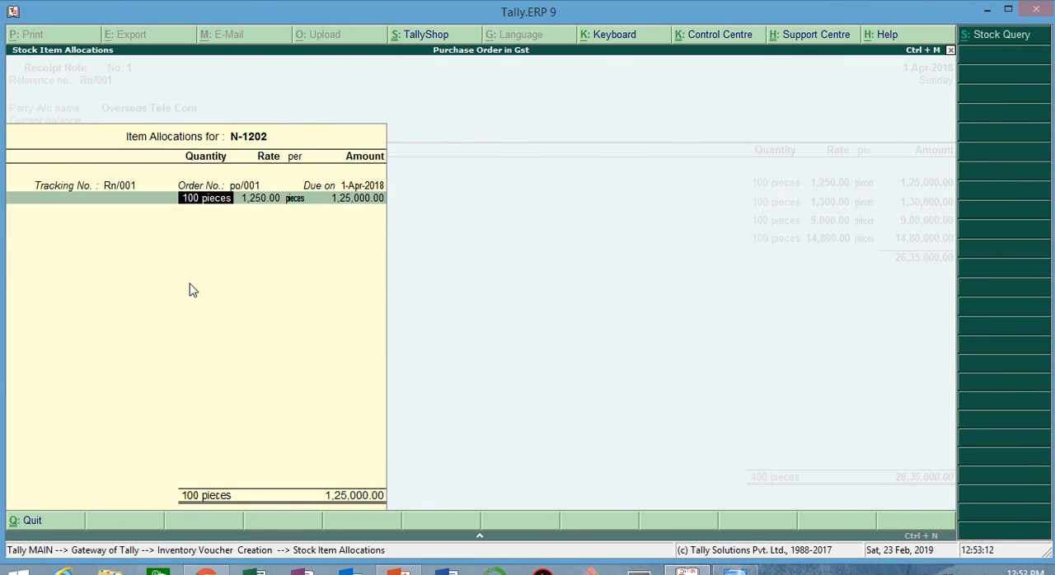
pyautogui.press('Return')
pyautogui.press('Return')
pyautogui.press('Return')
pyautogui.press('Return')
pyautogui.press('Return')
pyautogui.press('Return')
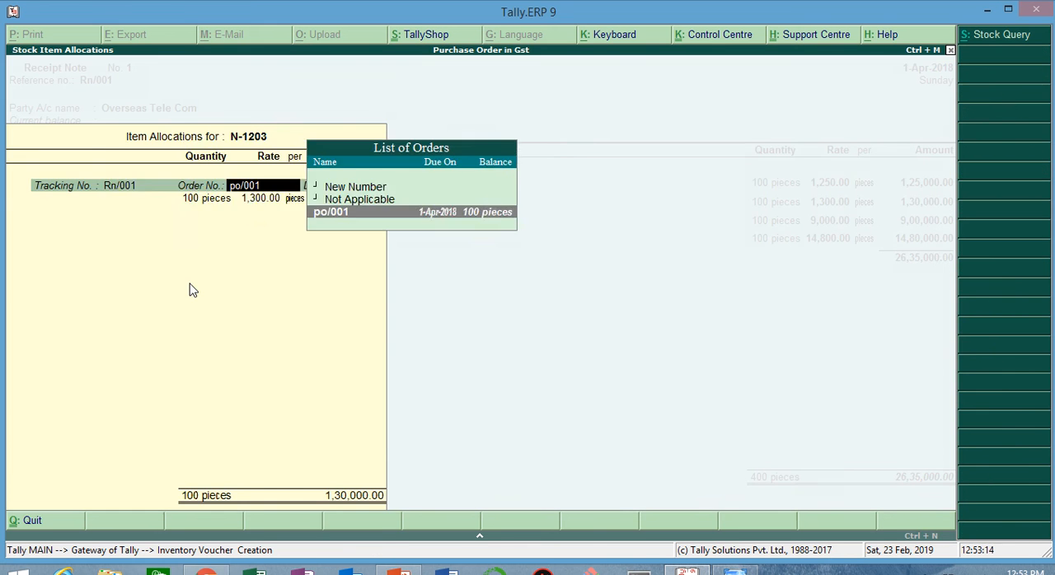
pyautogui.press('Return')
pyautogui.press('Return')
pyautogui.press('Return')
# Step: Accept the N-E63 and N-E71 allocations against Rn/001 and po/001, and save the receipt note without a narration
pyautogui.press('Return')
pyautogui.press('Return')
pyautogui.press('Return')
pyautogui.press('Return')
pyautogui.press('Return')
pyautogui.press('Return')
pyautogui.press('Return')
pyautogui.press('Return')
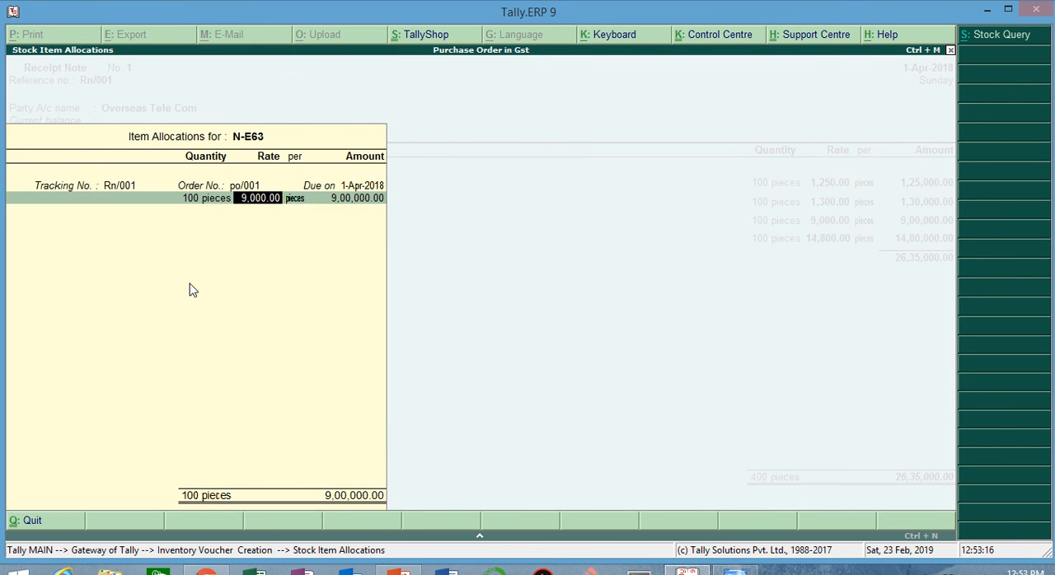
pyautogui.press('Return')
pyautogui.press('Return')
pyautogui.press('Return')
pyautogui.press('Return')
pyautogui.press('Return')
pyautogui.press('Return')
pyautogui.press('Return')
pyautogui.press('Return')
pyautogui.press('Return')
pyautogui.press('Return')
pyautogui.press('Return')
pyautogui.press('Return')
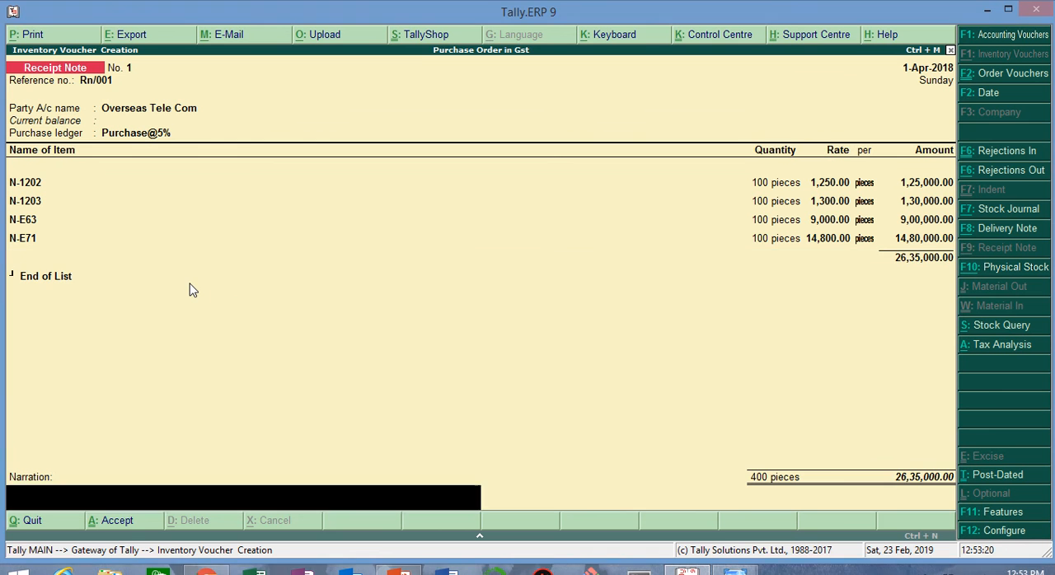
pyautogui.press('Return')
pyautogui.press('Return')
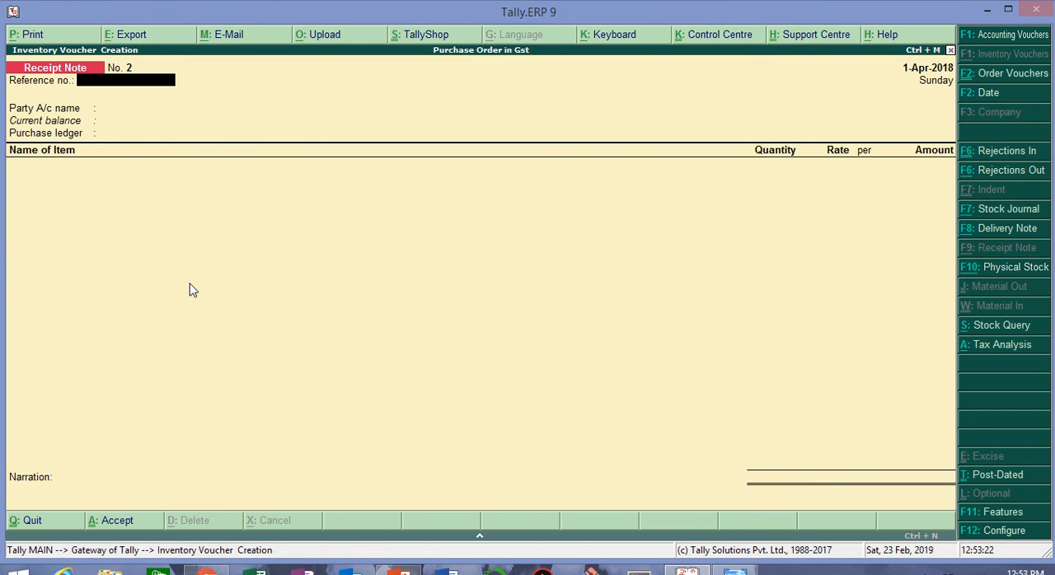
# Step: Check the rejection task in the Windows Photo Viewer notes and start a Rejections Out voucher
pyautogui.hotkey('alt', 'Tab')
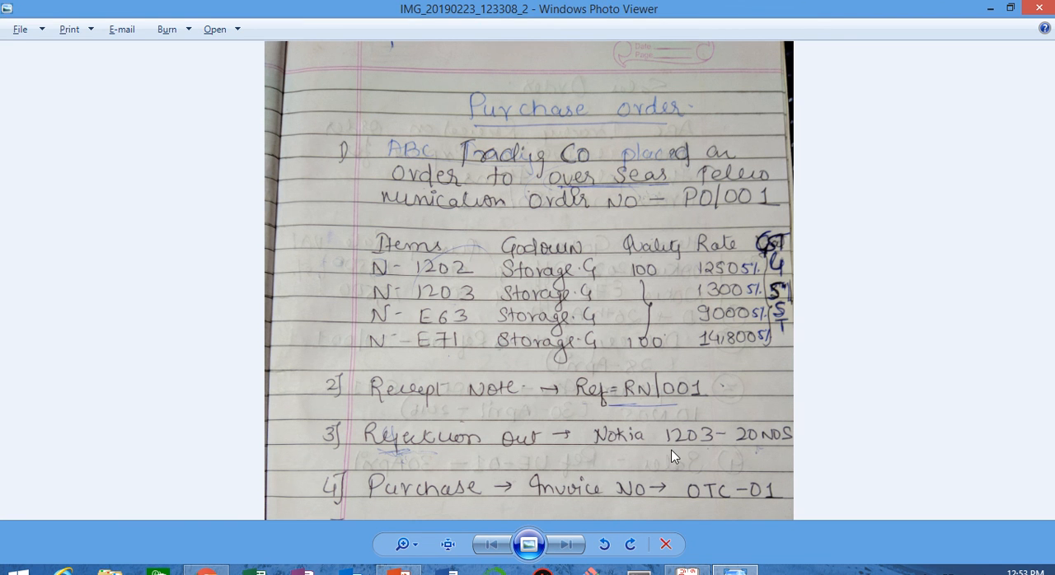
pyautogui.hotkey('alt', 'Tab')
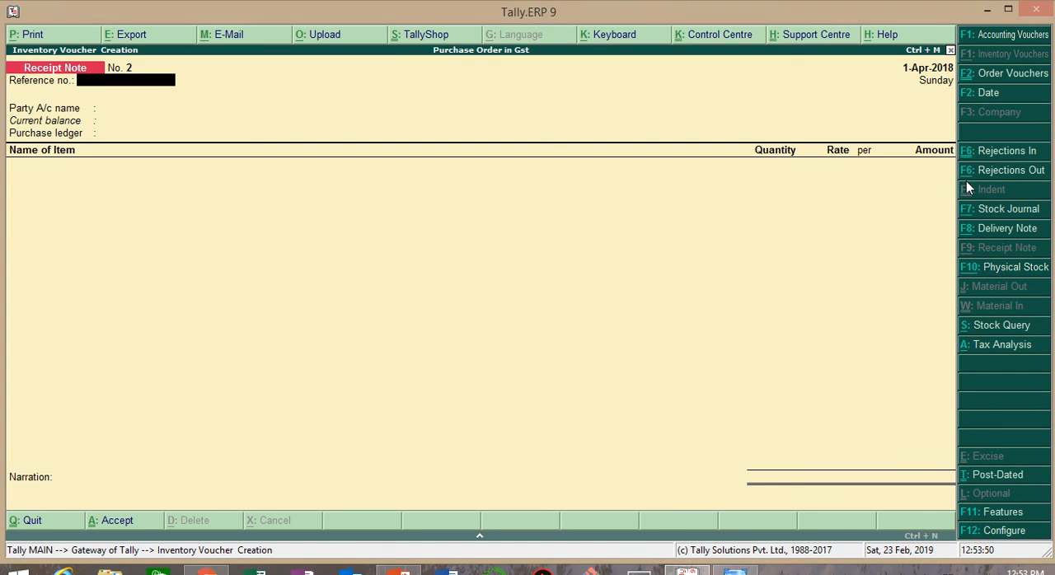
pyautogui.click(908, 216)
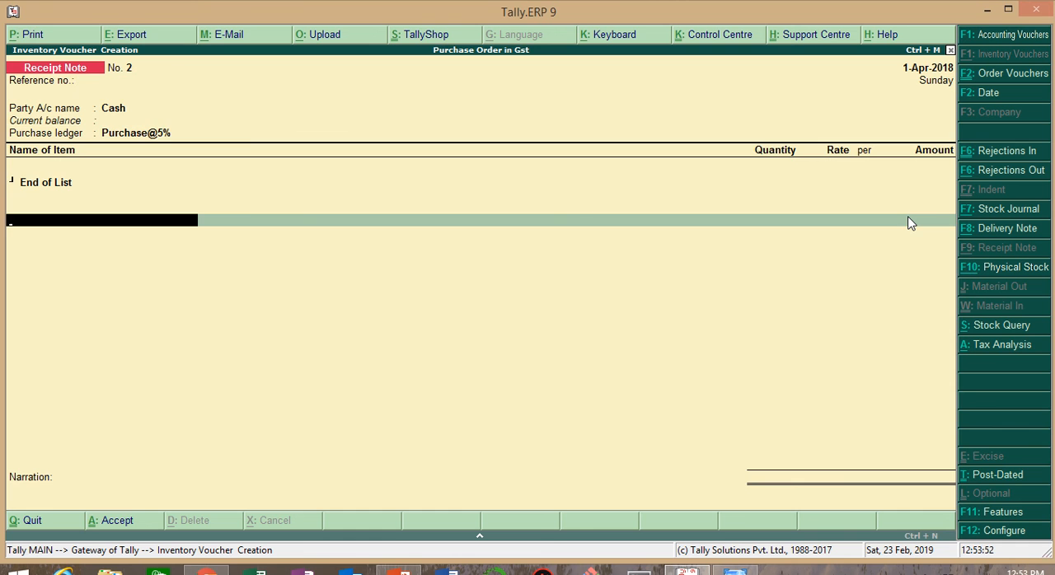
pyautogui.hotkey('ctrl', 'F6')
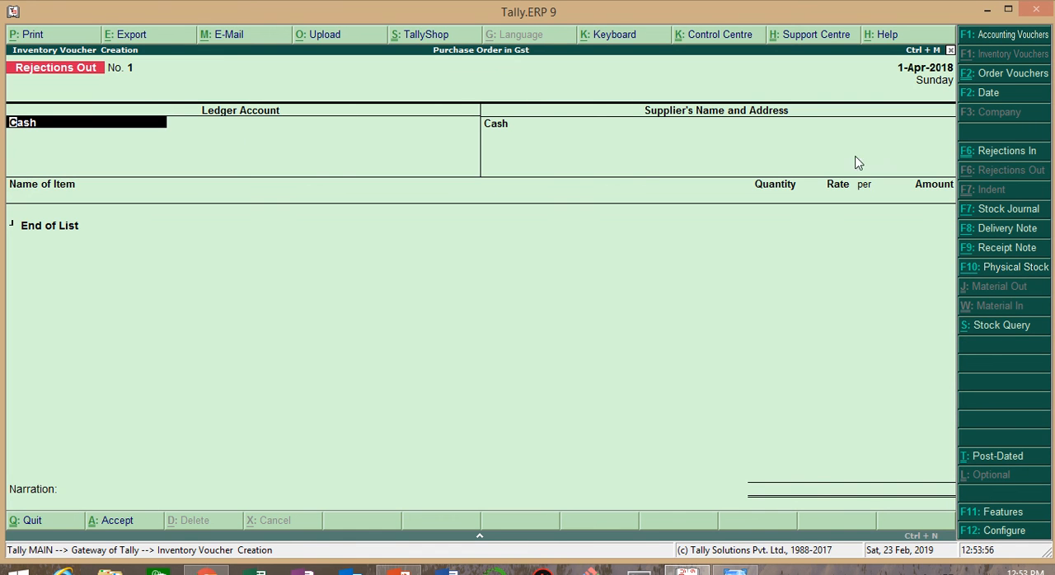
# Step: Set Overseas Tele Com as the Rejections Out voucher's ledger account and accept it as the supplier's name
pyautogui.press('BackSpace')
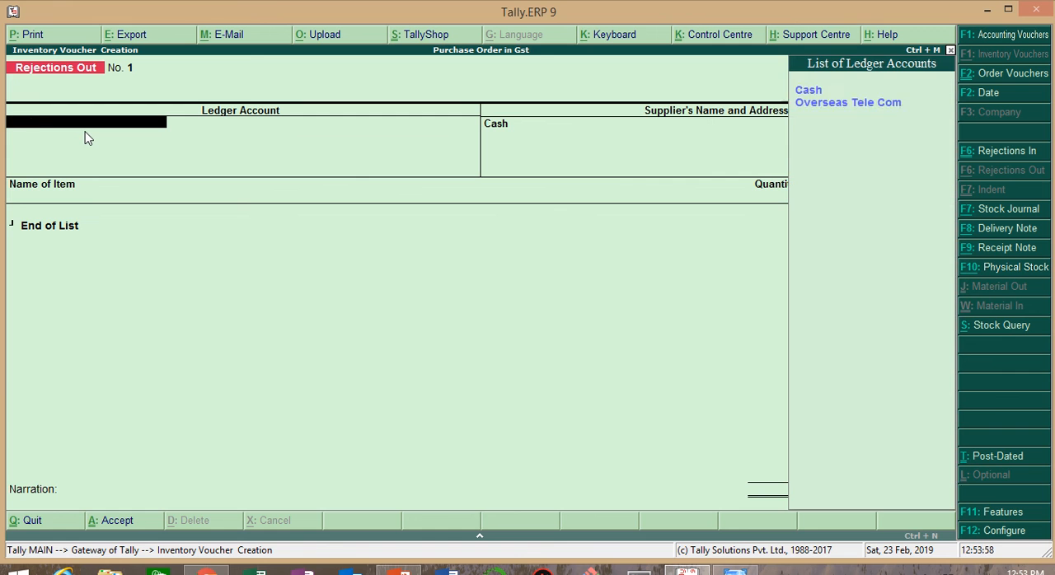
pyautogui.press('Down')
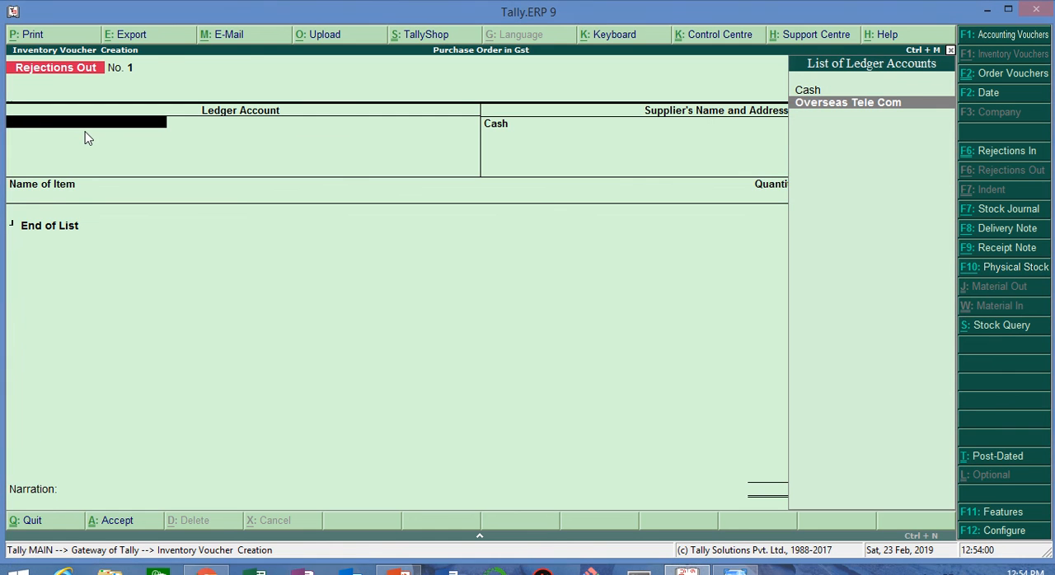
pyautogui.press('Return')
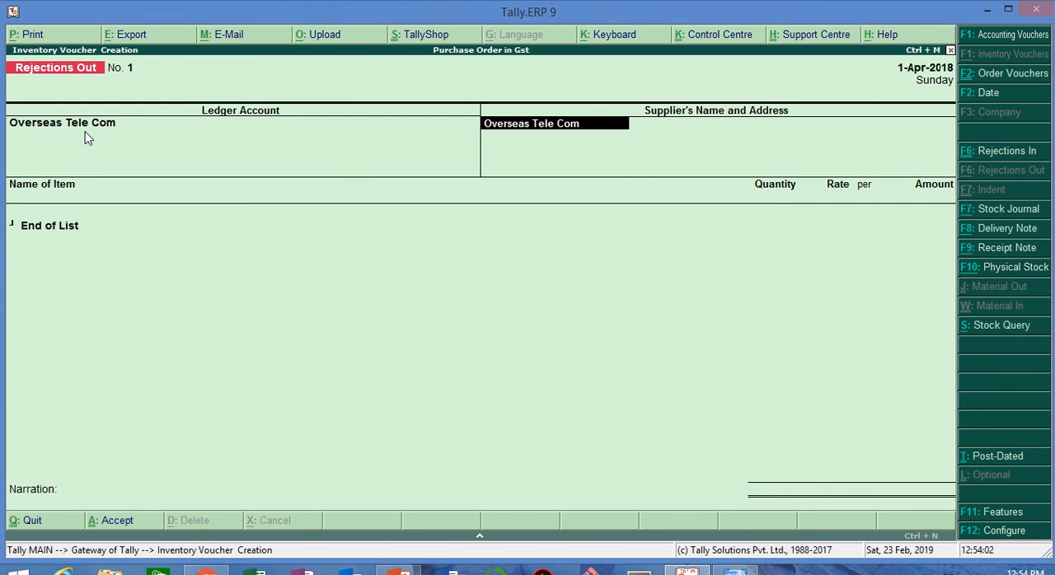
pyautogui.press('Return')
pyautogui.press('Return')
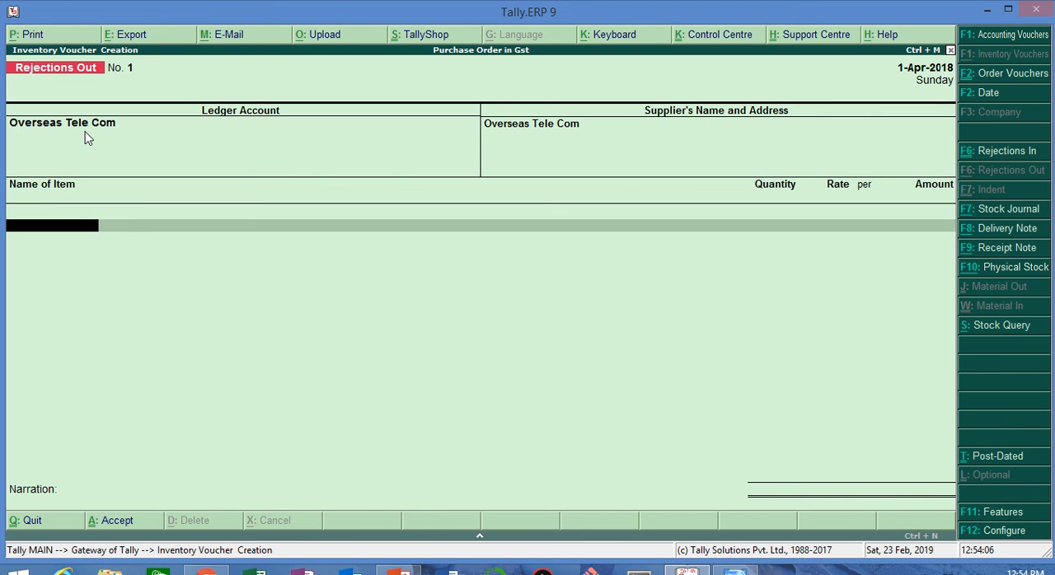
# Step: Check the rejected item in the Windows Photo Viewer notes and add N-1203 to the Rejections Out voucher against tracking number Rn/001
pyautogui.hotkey('alt', 'Tab')
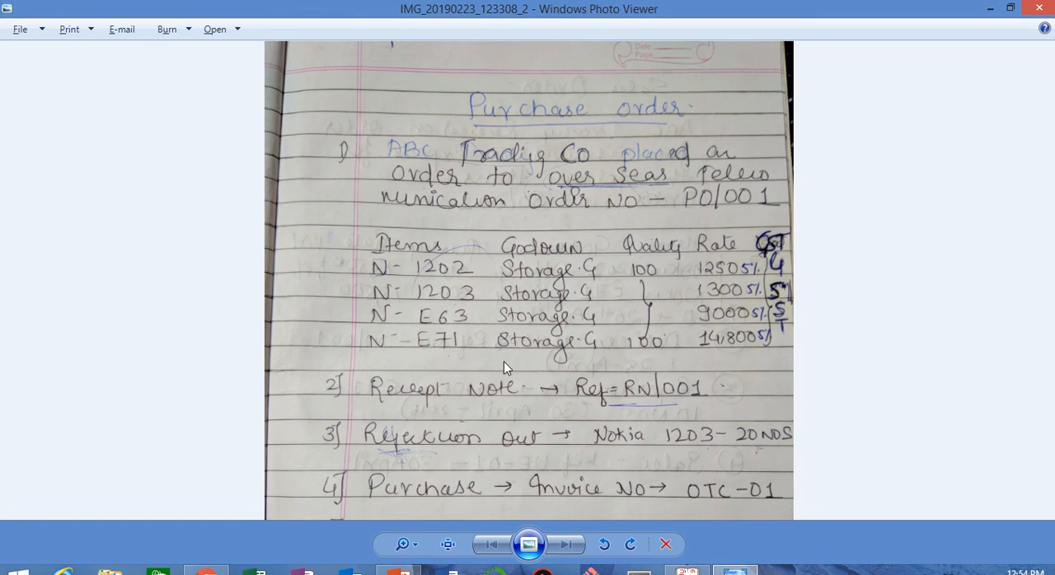
pyautogui.hotkey('alt', 'Tab')
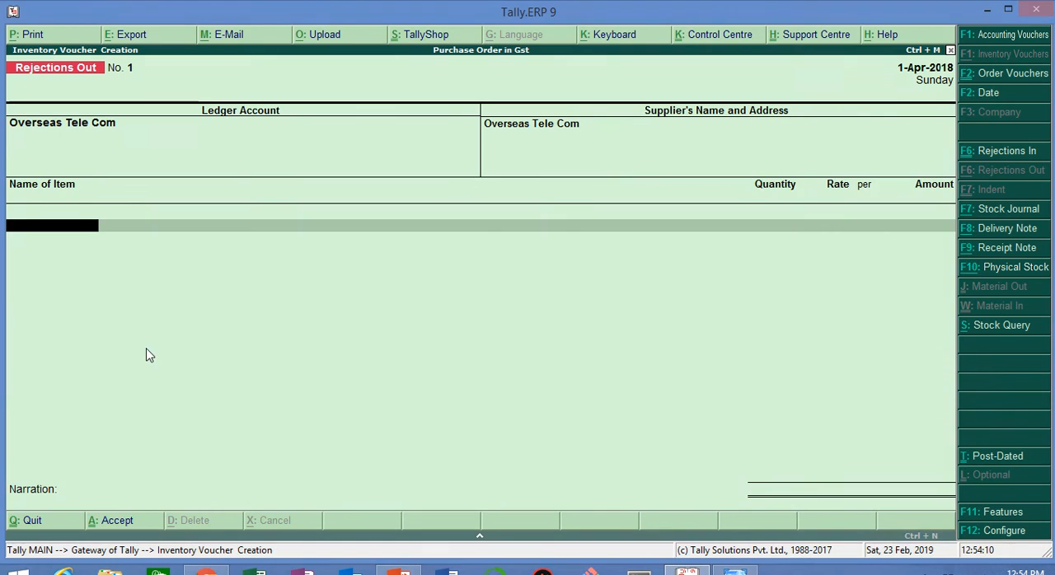
pyautogui.press('Down')
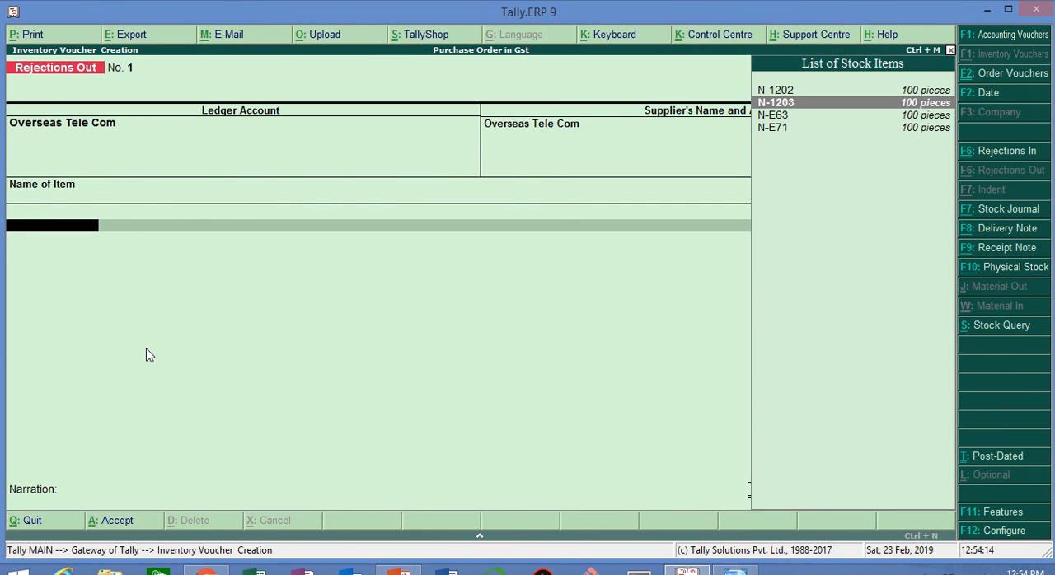
pyautogui.press('Return')
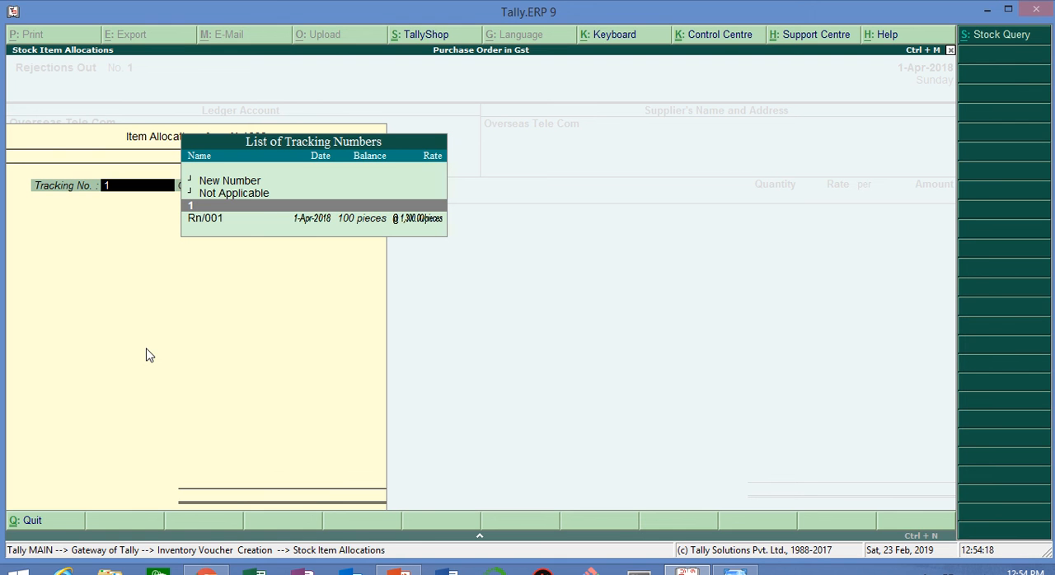
pyautogui.press('Down')
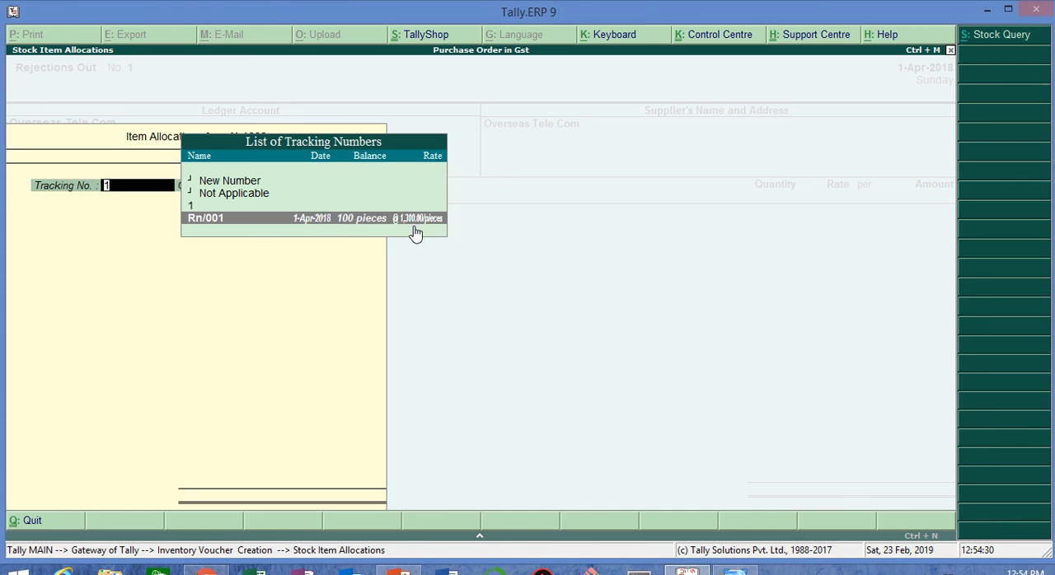
pyautogui.press('Return')
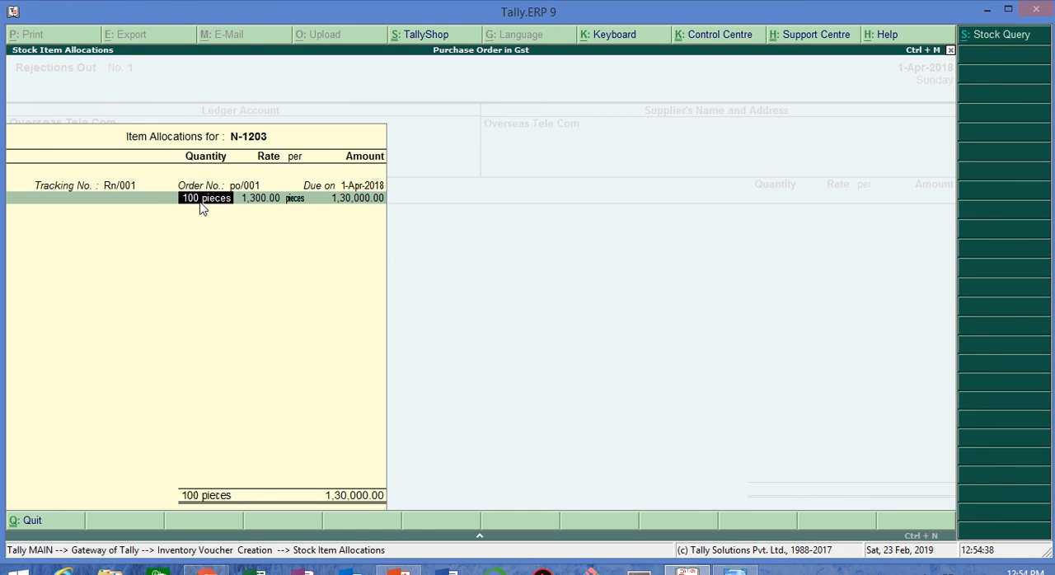
# Step: Set the rejected N-1203 quantity to 20 pieces and accept the item allocation with its existing rate
pyautogui.write('20')
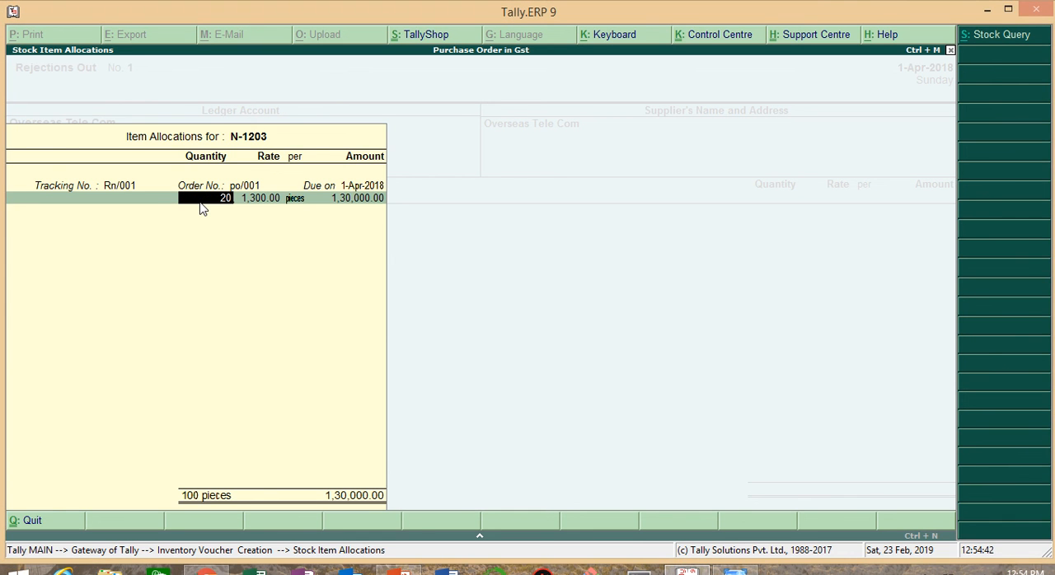
pyautogui.press('Return')
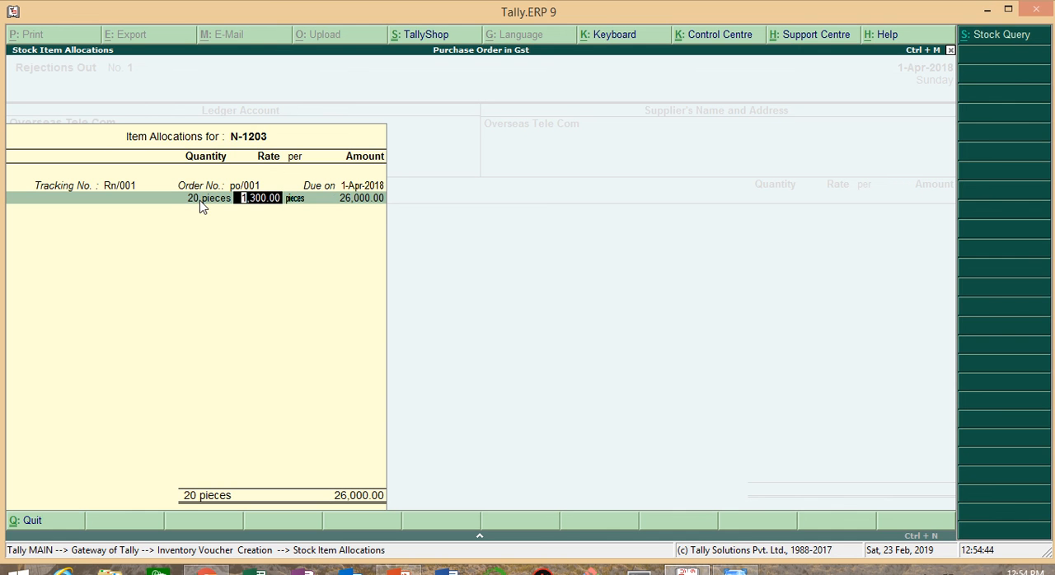
pyautogui.press('Return')
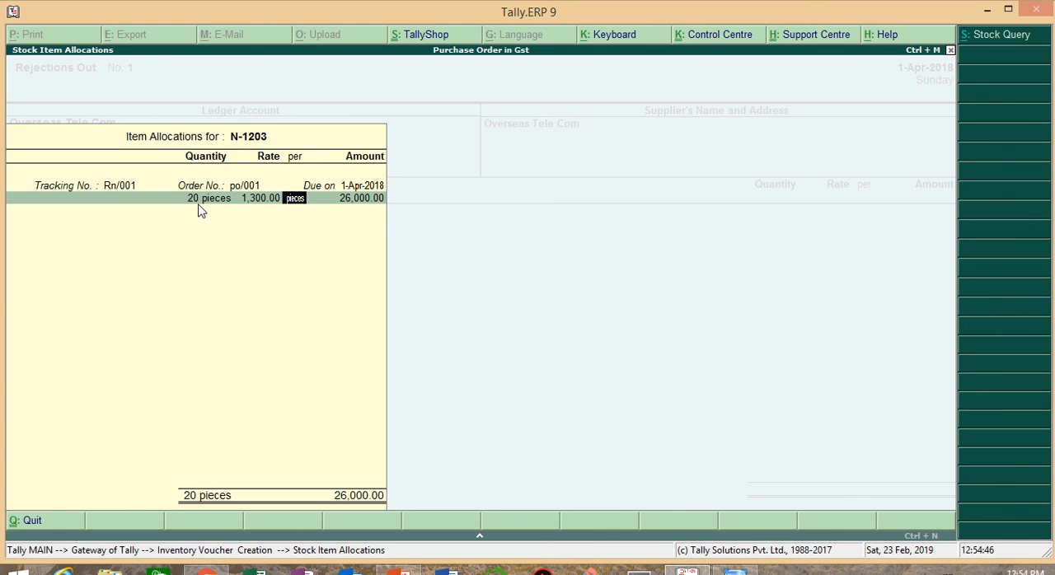
pyautogui.press('Return')
# Step: Save the Rejections Out voucher without a narration and return to the Gateway of Tally
pyautogui.press('Return')
pyautogui.press('Return')
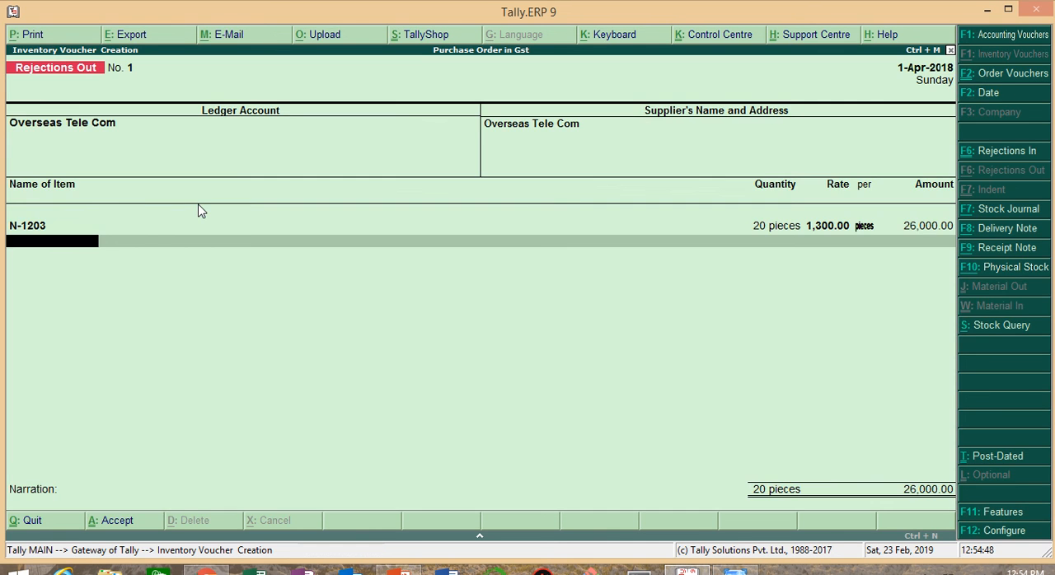
pyautogui.press('Return')
pyautogui.press('Return')
pyautogui.press('Return')
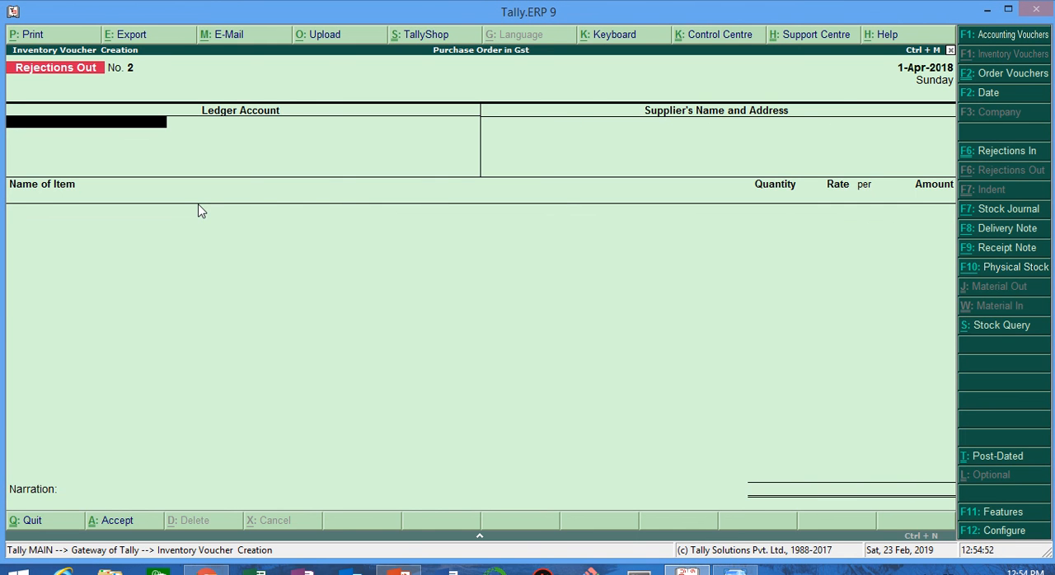
pyautogui.press('Escape')
pyautogui.press('Return')
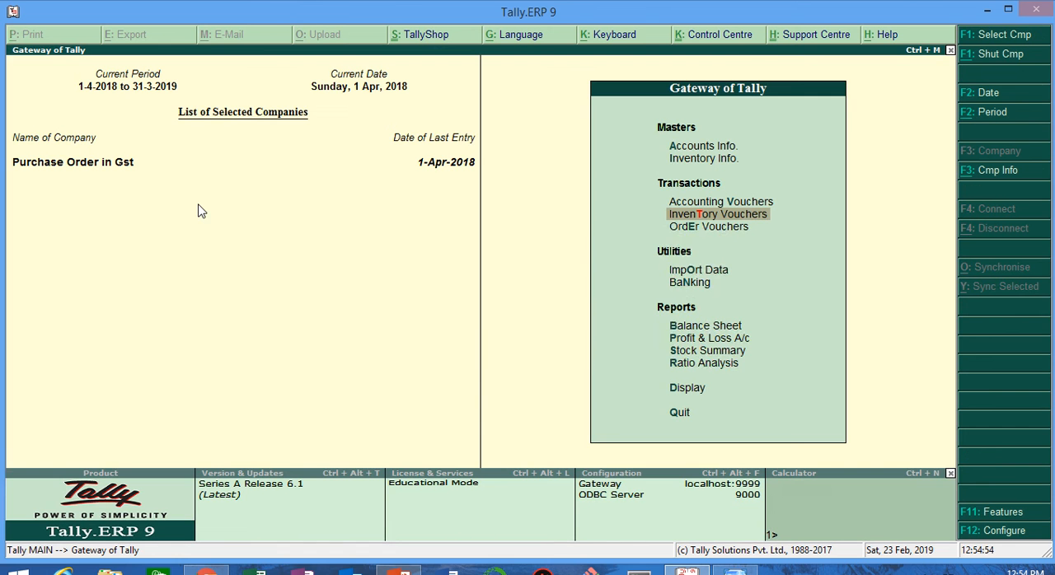
# Step: Check the purchase task in the Windows Photo Viewer notes and start a Purchase voucher in Tally.ERP 9 as an item invoice
pyautogui.hotkey('alt', 'Tab')
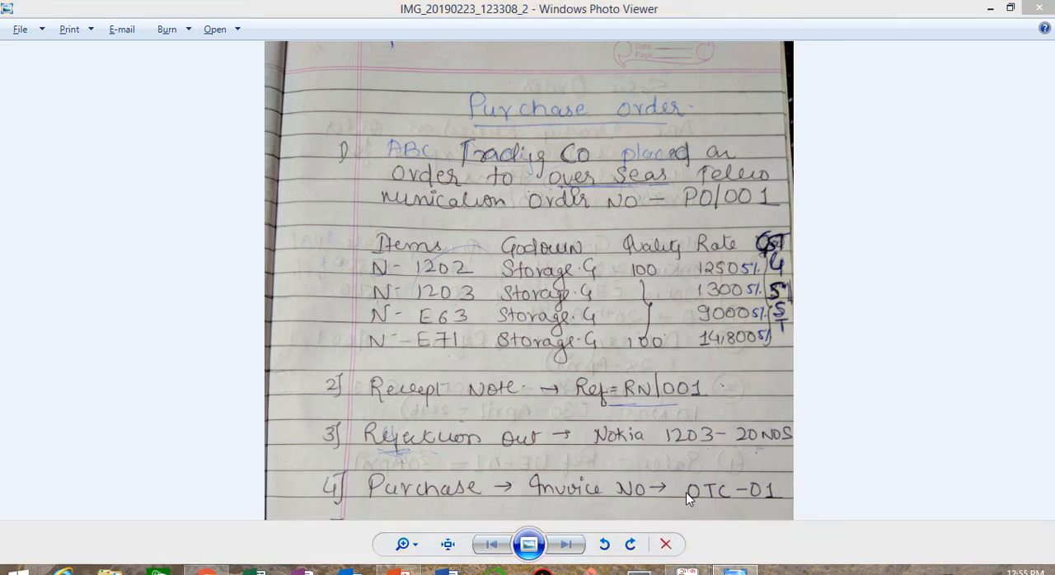
pyautogui.hotkey('alt', 'Tab')
pyautogui.press('Return')
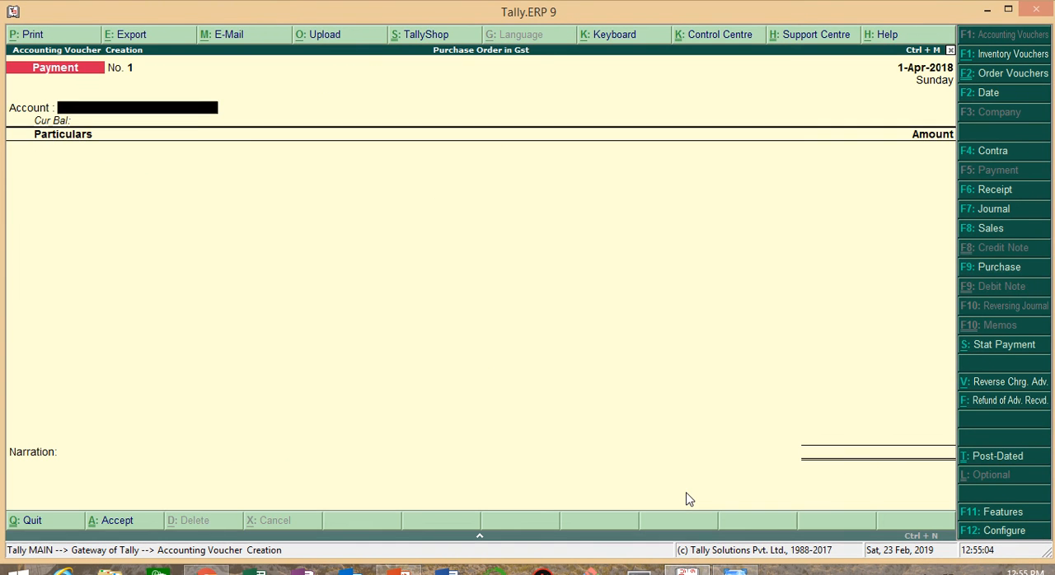
pyautogui.click(995, 273)
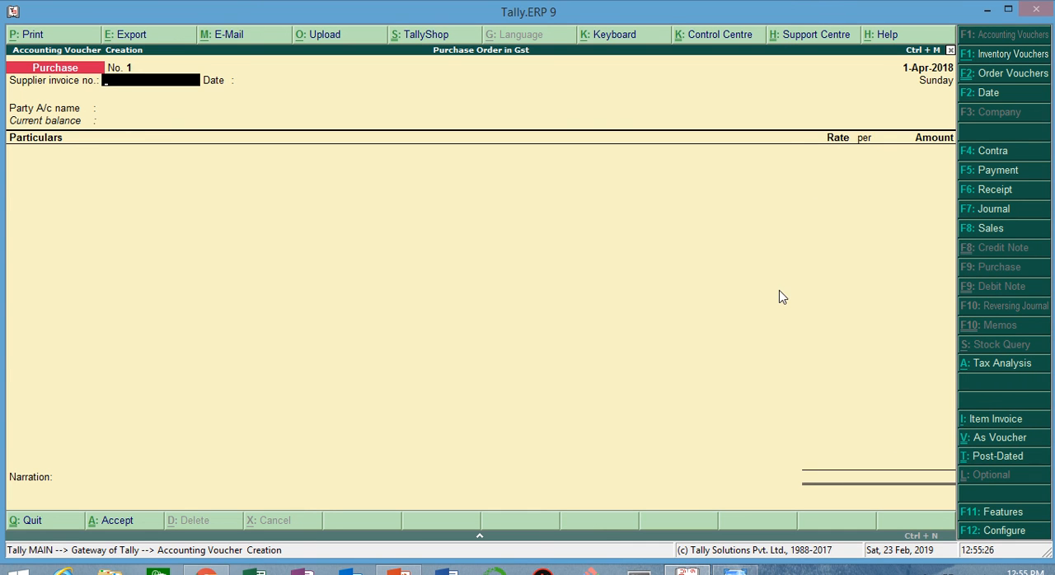
pyautogui.hotkey('alt', 'i')
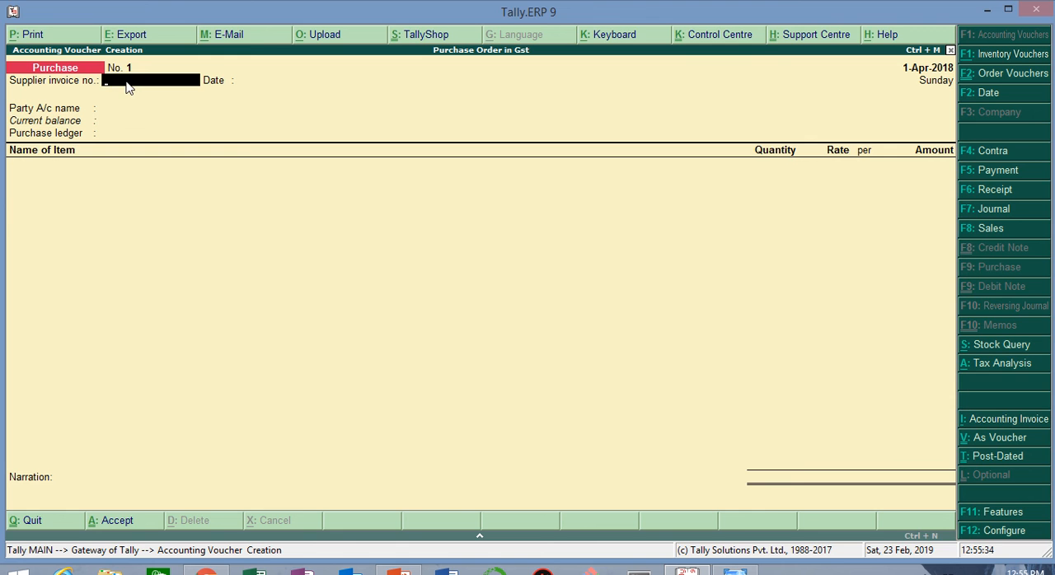
# Step: Look up the invoice number in the Windows Photo Viewer notes, enter otc -01 as the supplier invoice number and accept its date
pyautogui.hotkey('alt', 'Tab')
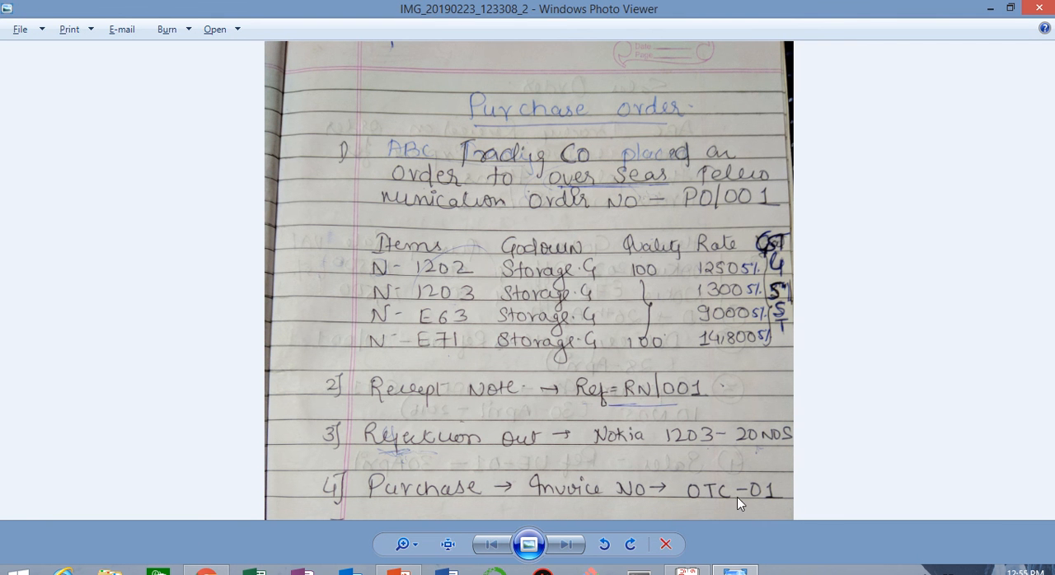
pyautogui.hotkey('alt', 'Tab')
pyautogui.write('o')
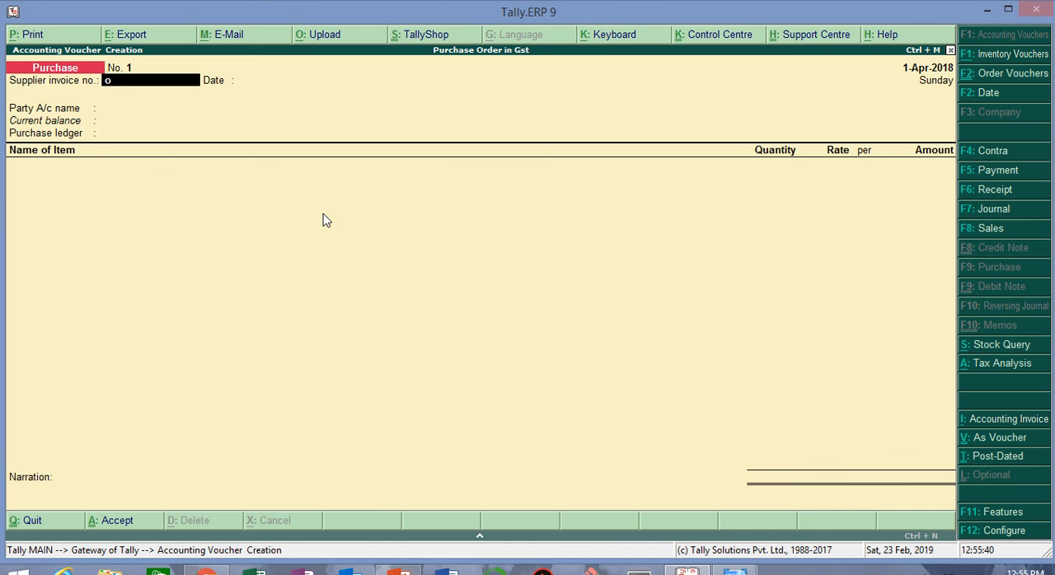
pyautogui.write('tc -')
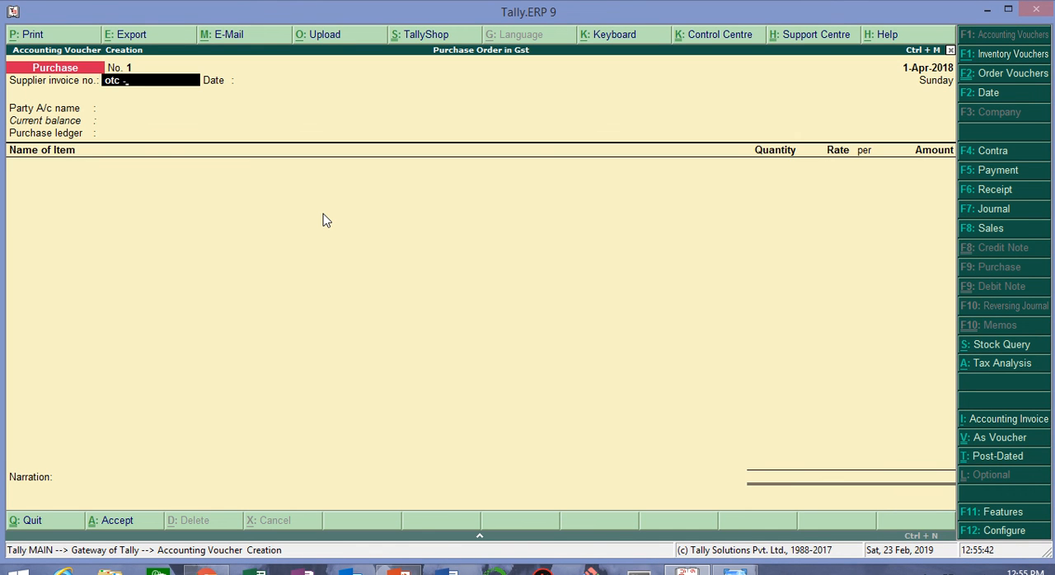
pyautogui.write('01')
pyautogui.press('Return')
# Step: Set Overseas Tele Com as the purchase voucher's party account and link receipt note Rn/001 in the receipt details
pyautogui.press('Return')
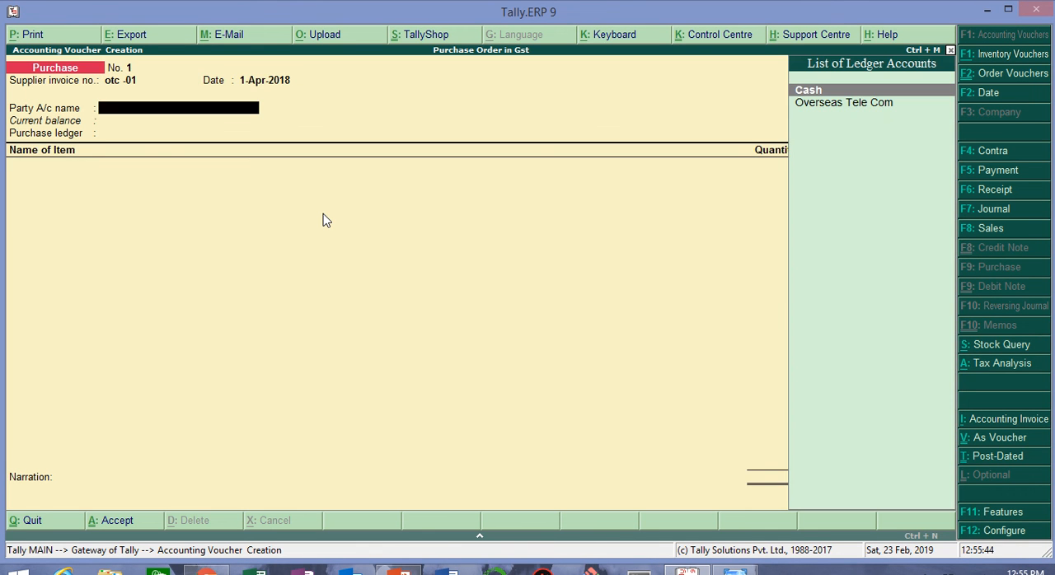
pyautogui.press('Down')
pyautogui.press('Return')
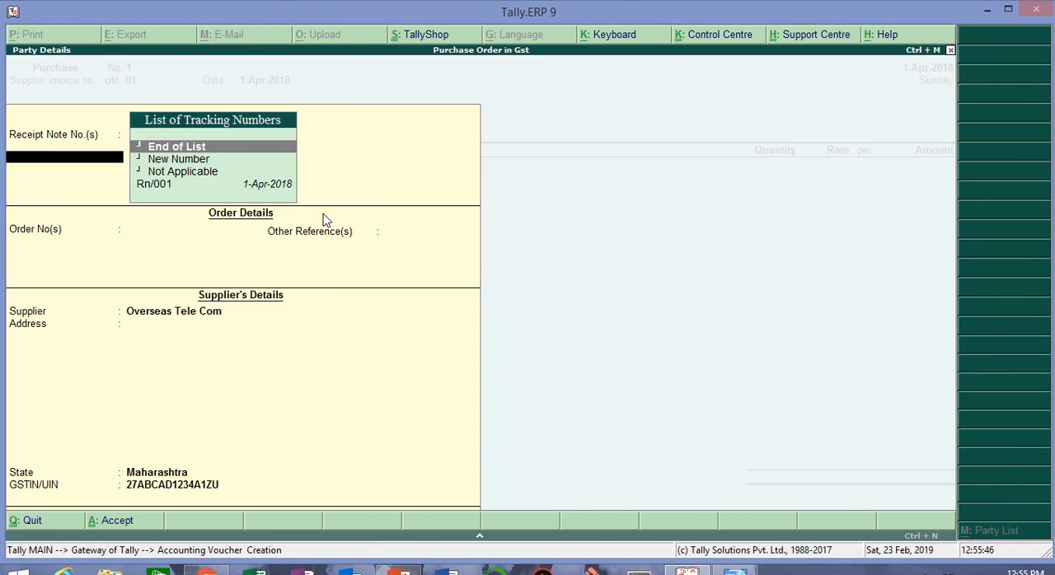
pyautogui.press('Down')
pyautogui.press('Down')
pyautogui.press('Down')
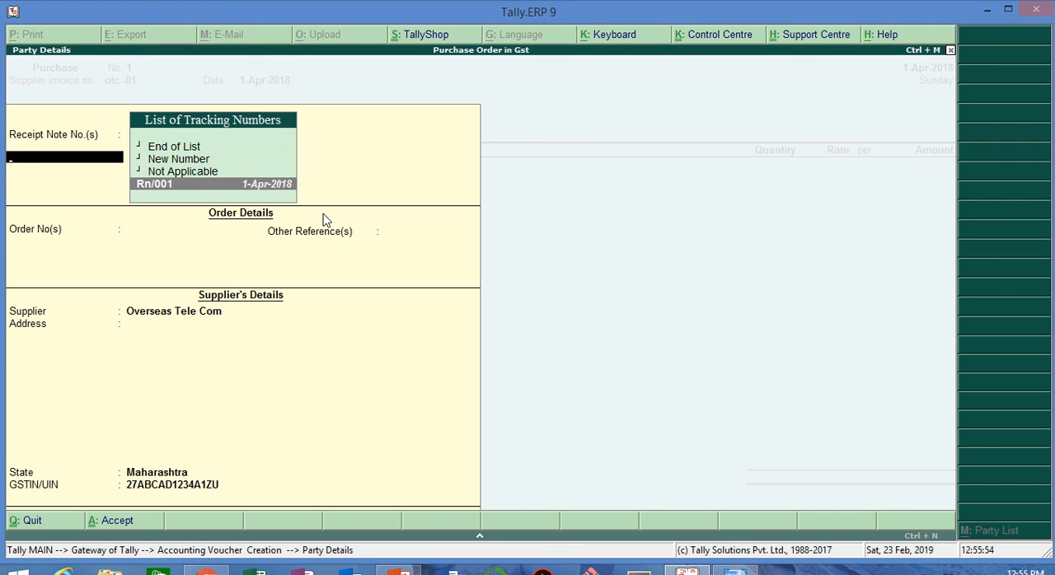
pyautogui.press('Return')
pyautogui.press('Return')
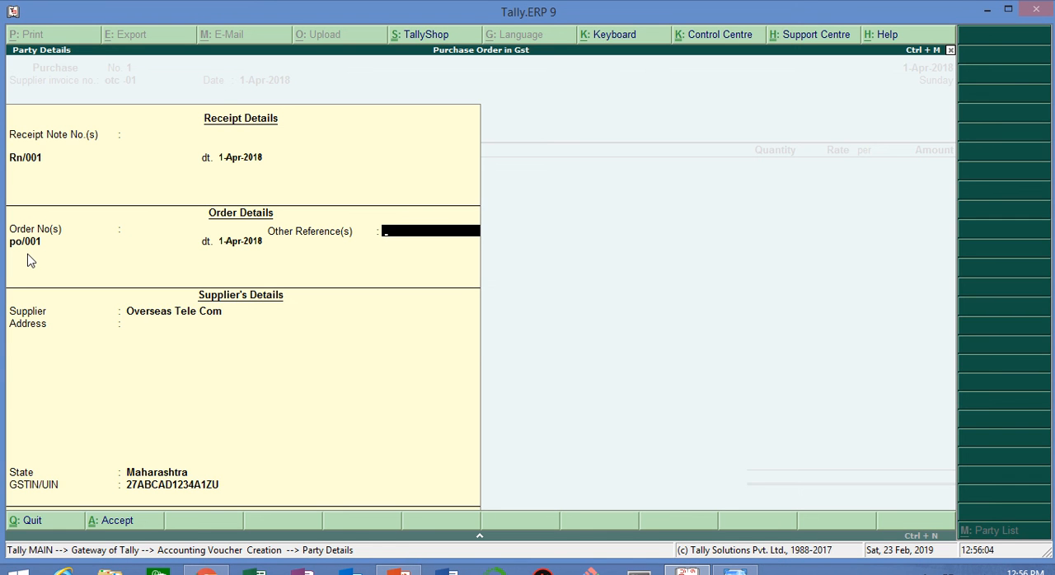
# Step: Accept the supplier's details without other references and choose Purchase@5% as the purchase ledger
pyautogui.press('Return')
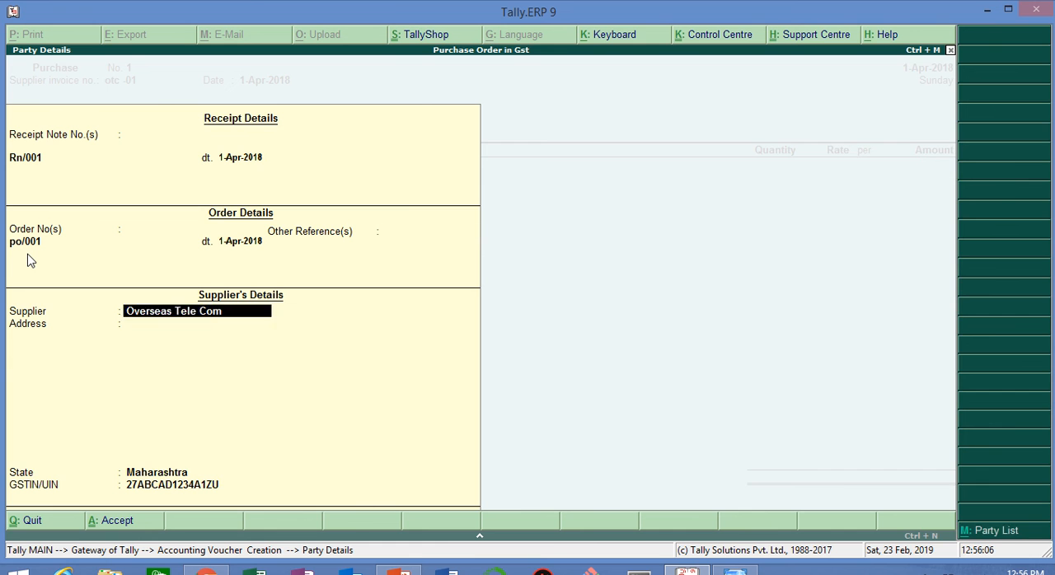
pyautogui.press('Return')
pyautogui.press('Return')
pyautogui.press('Return')
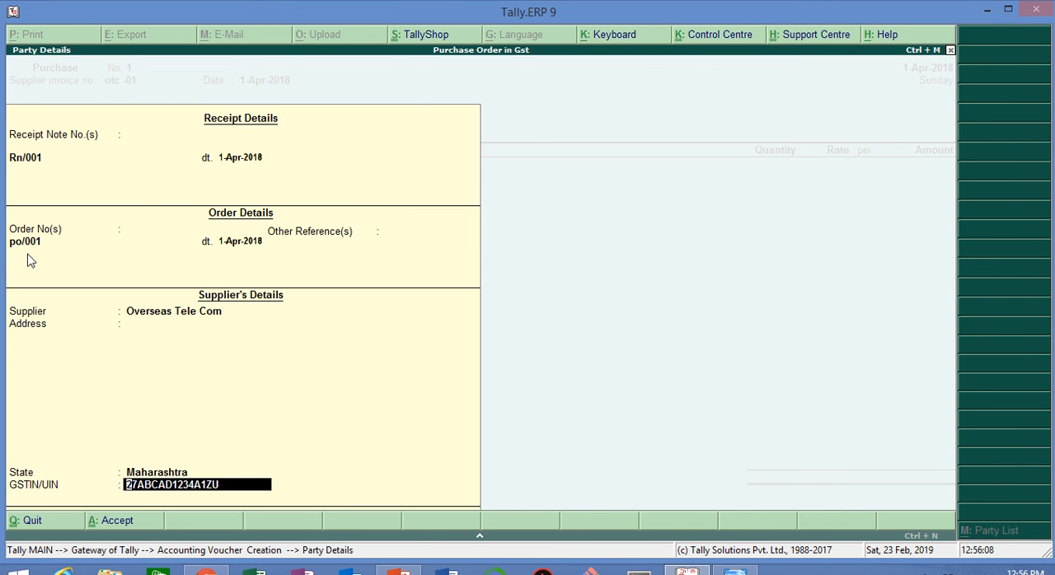
pyautogui.press('Return')
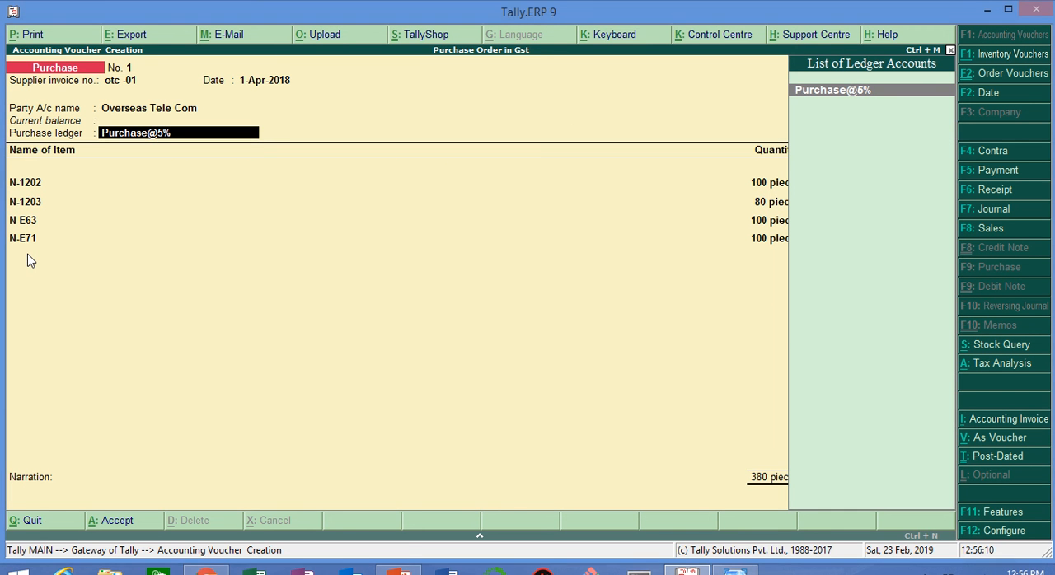
pyautogui.press('Return')
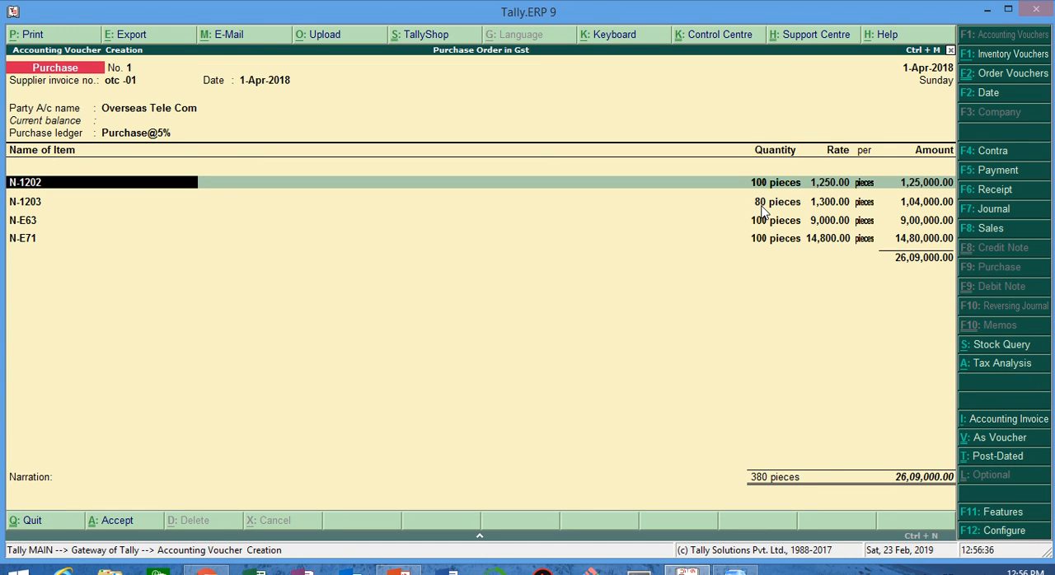
# Step: Accept the purchase invoice's item allocations for N-1202 and N-1203 against Rn/001 and po/001
pyautogui.click(759, 203)
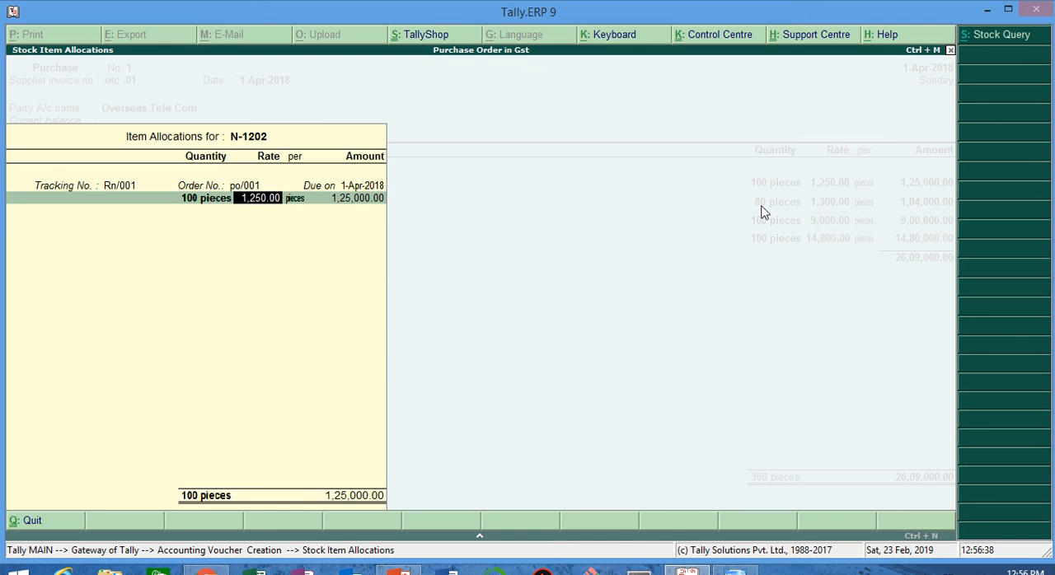
pyautogui.press('Return')
pyautogui.press('Return')
pyautogui.press('Return')
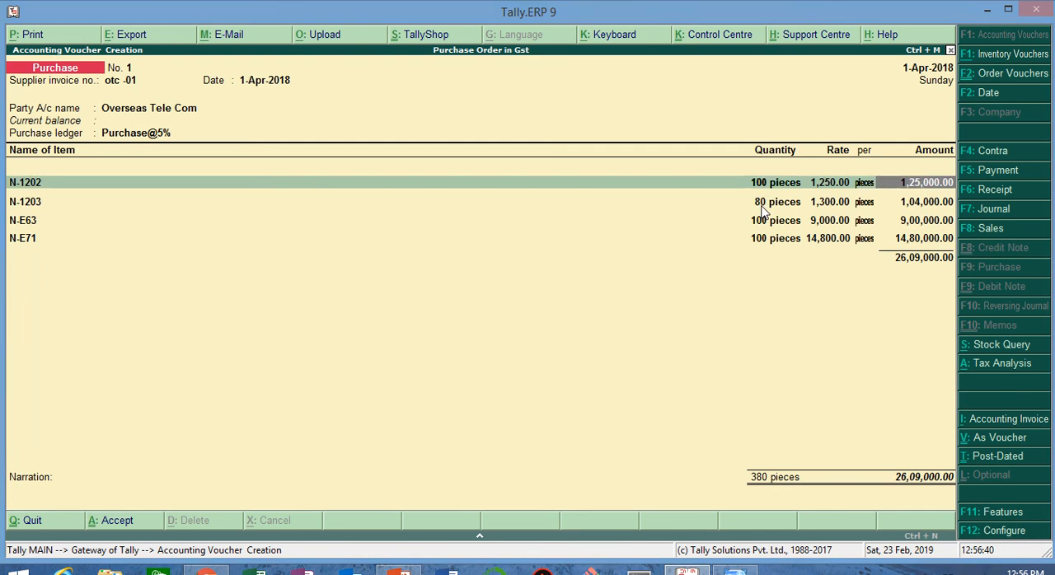
pyautogui.press('Return')
# Step: Accept the purchase invoice's N-E63 and N-E71 allocations against Rn/001 and po/001, and end the item list
pyautogui.press('Return')
pyautogui.press('Return')
pyautogui.hotkey('ctrl', 'a')
pyautogui.press('Return')
pyautogui.press('Return')
pyautogui.press('Return')
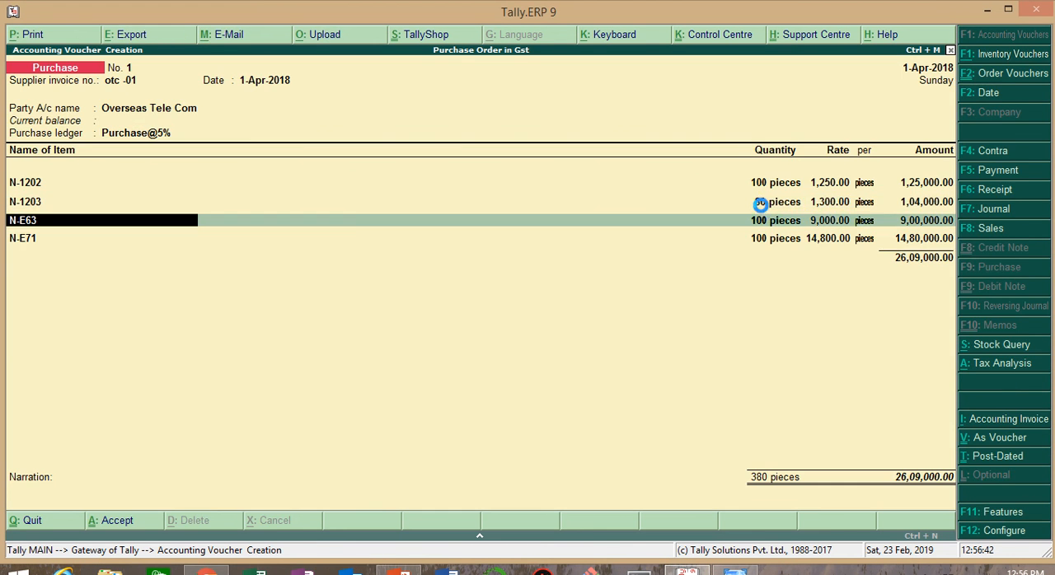
pyautogui.hotkey('ctrl', 'a')
pyautogui.press('Return')
pyautogui.press('Return')
pyautogui.press('Return')
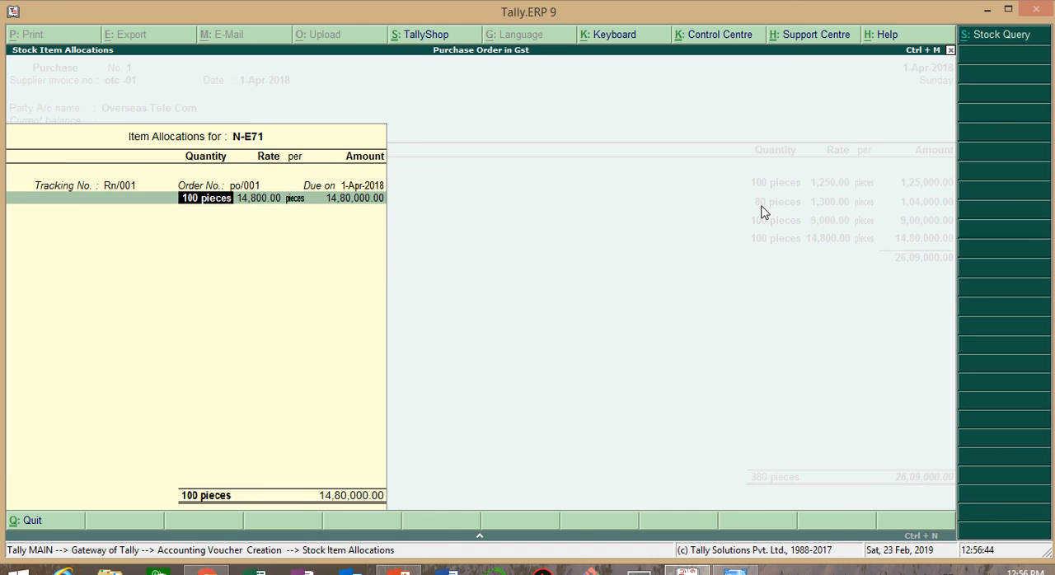
pyautogui.press('Return')
pyautogui.press('Return')
# Step: Add the Cgst and Sgst tax ledgers below the purchase items with their calculated amounts
pyautogui.press('Return')
pyautogui.press('Return')
pyautogui.press('Return')
pyautogui.press('Return')
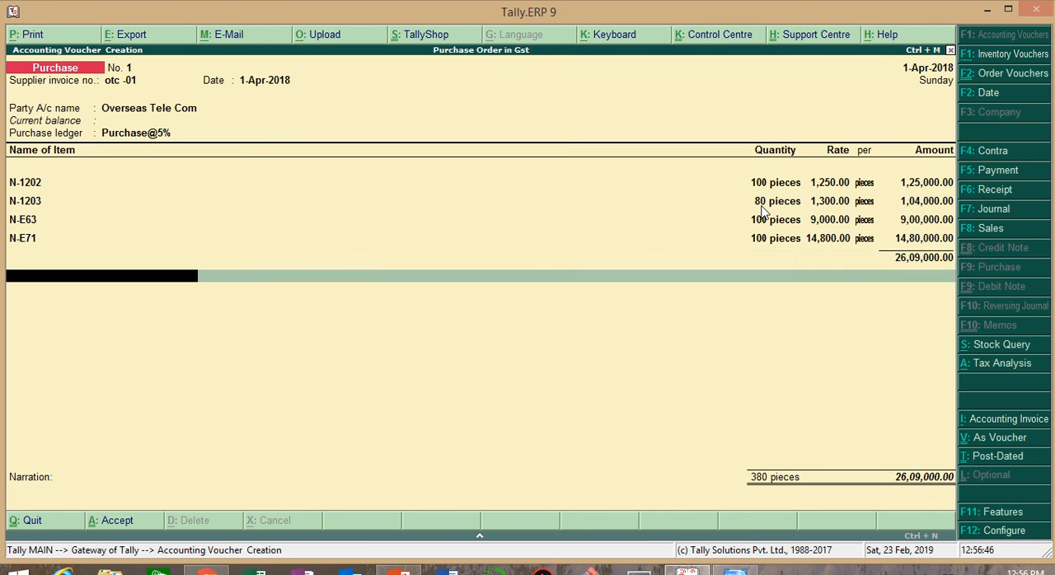
pyautogui.write('cg')
pyautogui.press('Return')
pyautogui.press('Return')
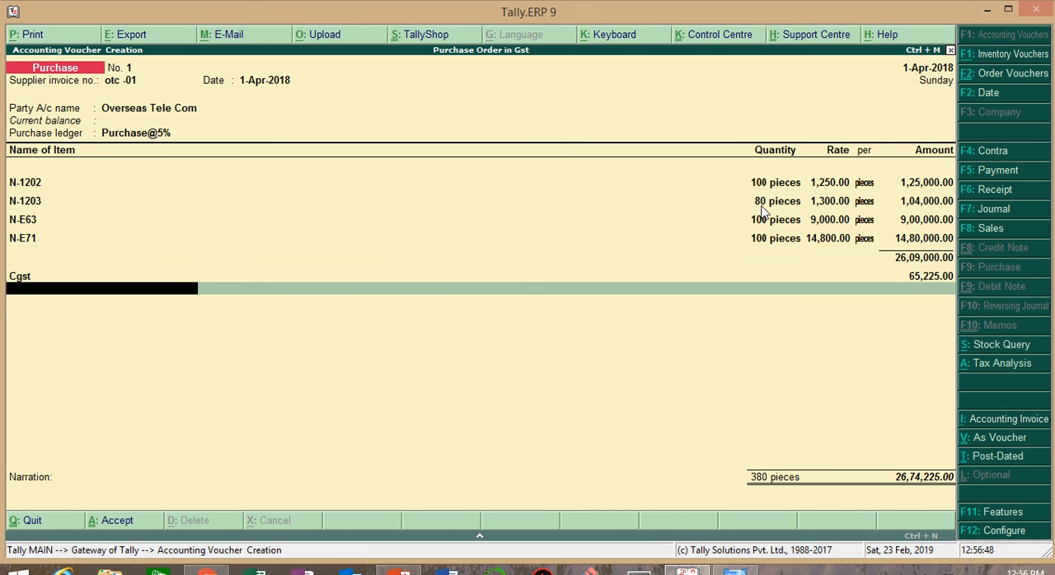
pyautogui.write('sg')
pyautogui.press('Return')
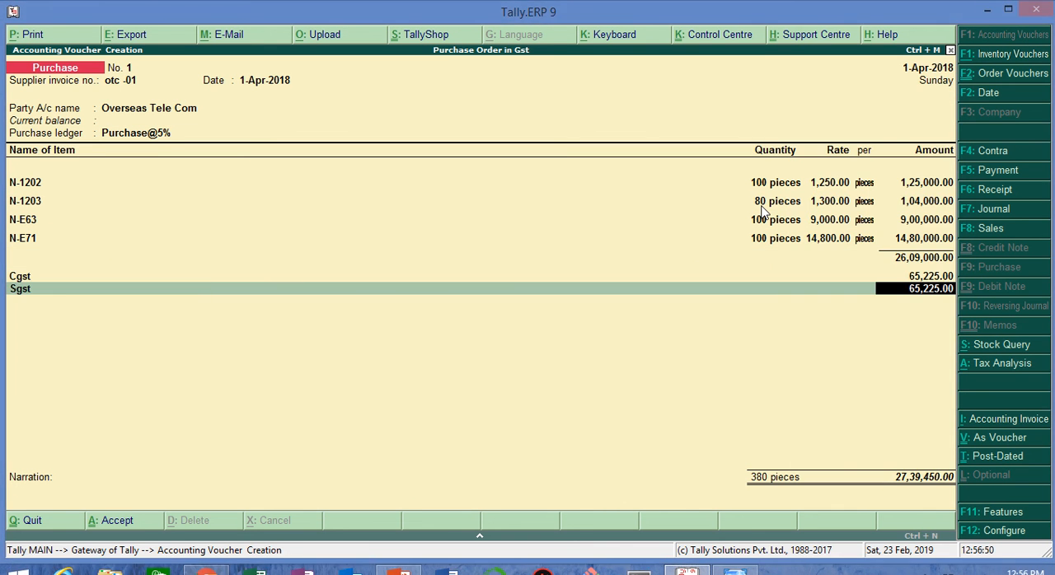
pyautogui.press('Return')
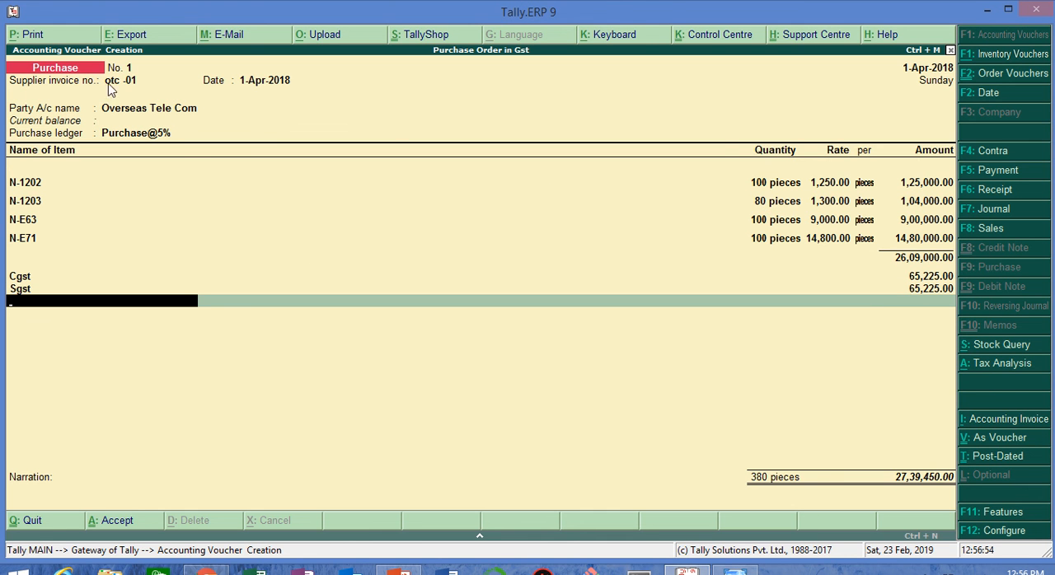
# Step: Examine the purchase invoice's items, tax lines and total in an enlarged print preview, and return to the voucher
pyautogui.click(67, 32)
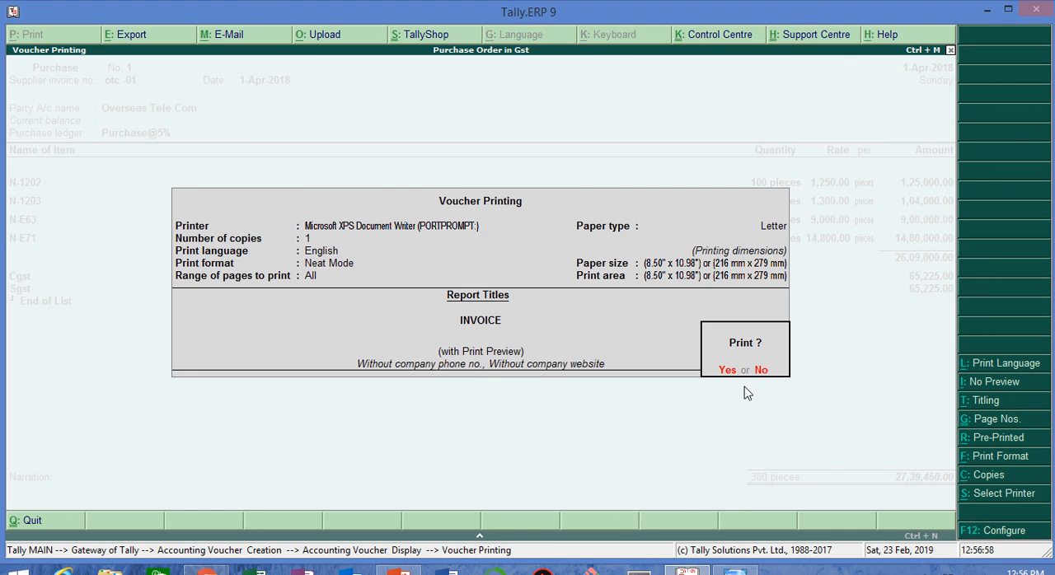
pyautogui.click(730, 373)
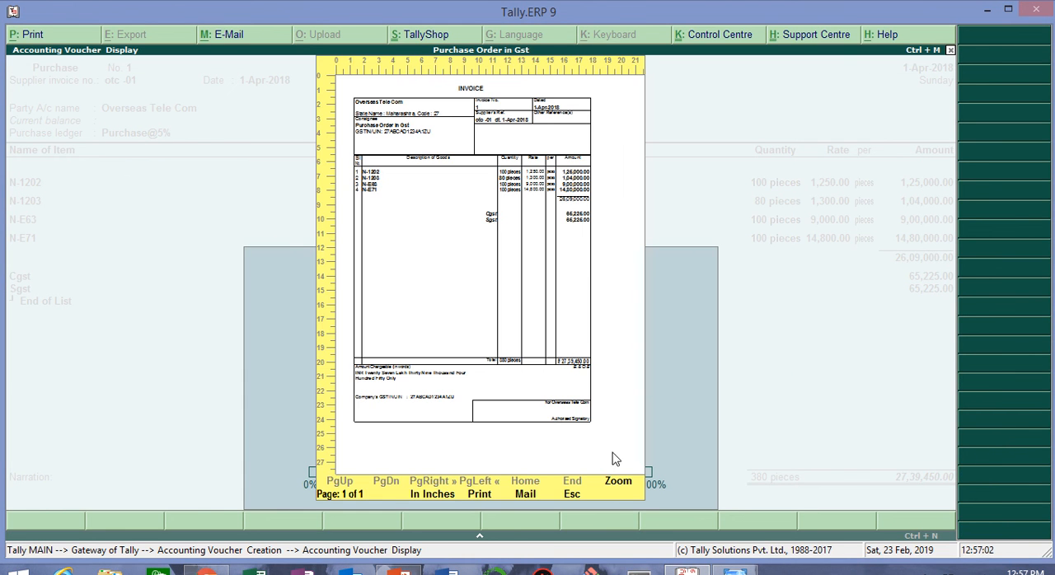
pyautogui.click(618, 482)
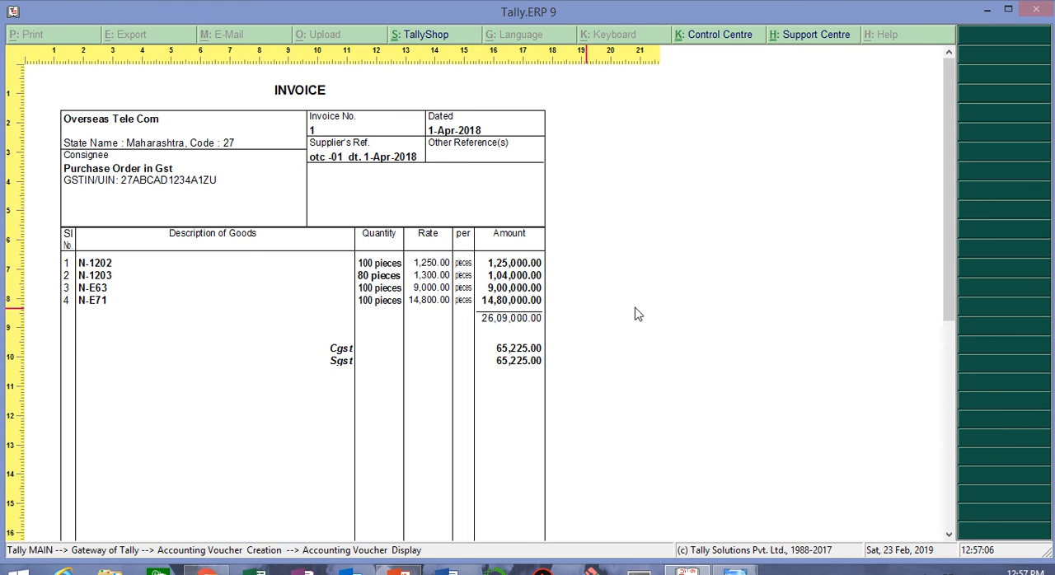
pyautogui.scroll(-5, 947, 270)
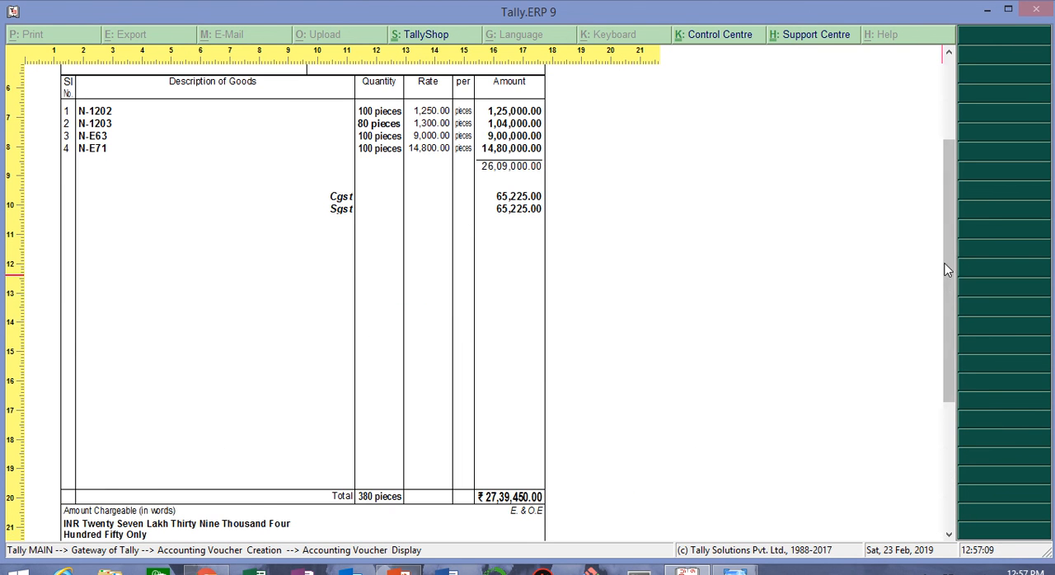
pyautogui.scroll(-3, 953, 281)
pyautogui.scroll(8, 952, 280)
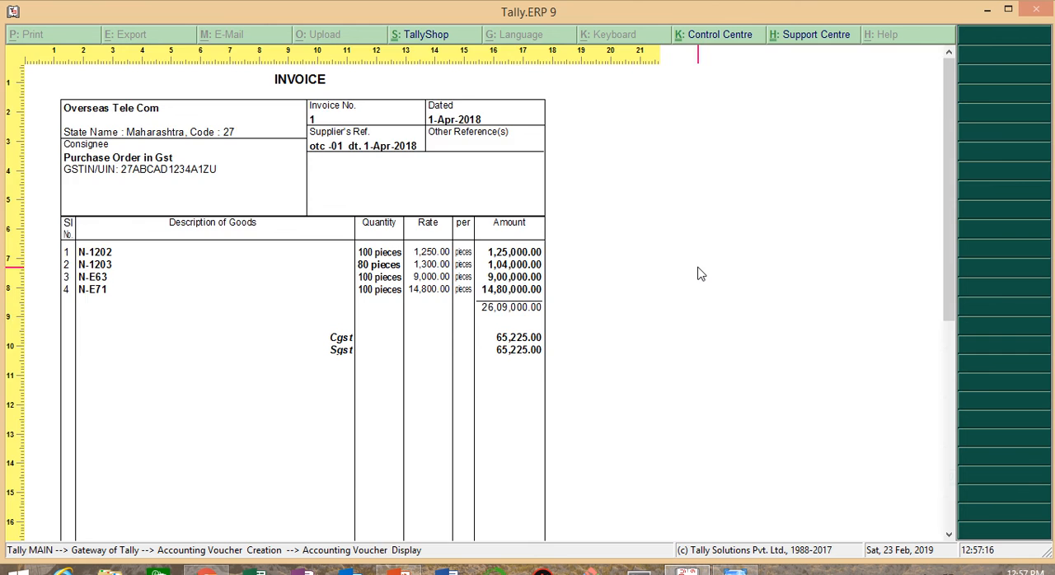
pyautogui.press('Escape')
pyautogui.press('Escape')
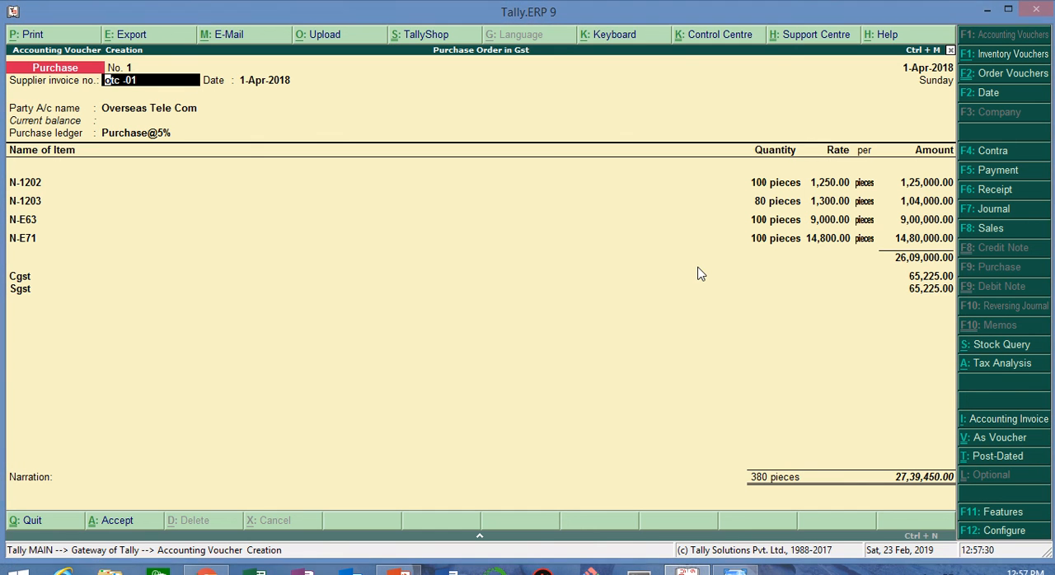
pyautogui.moveTo(429, 4)
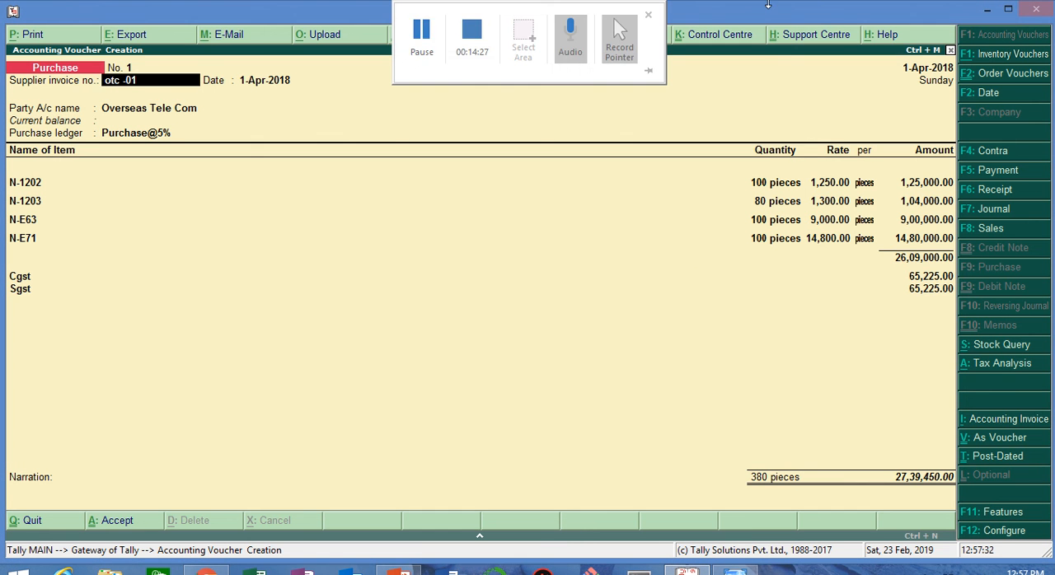